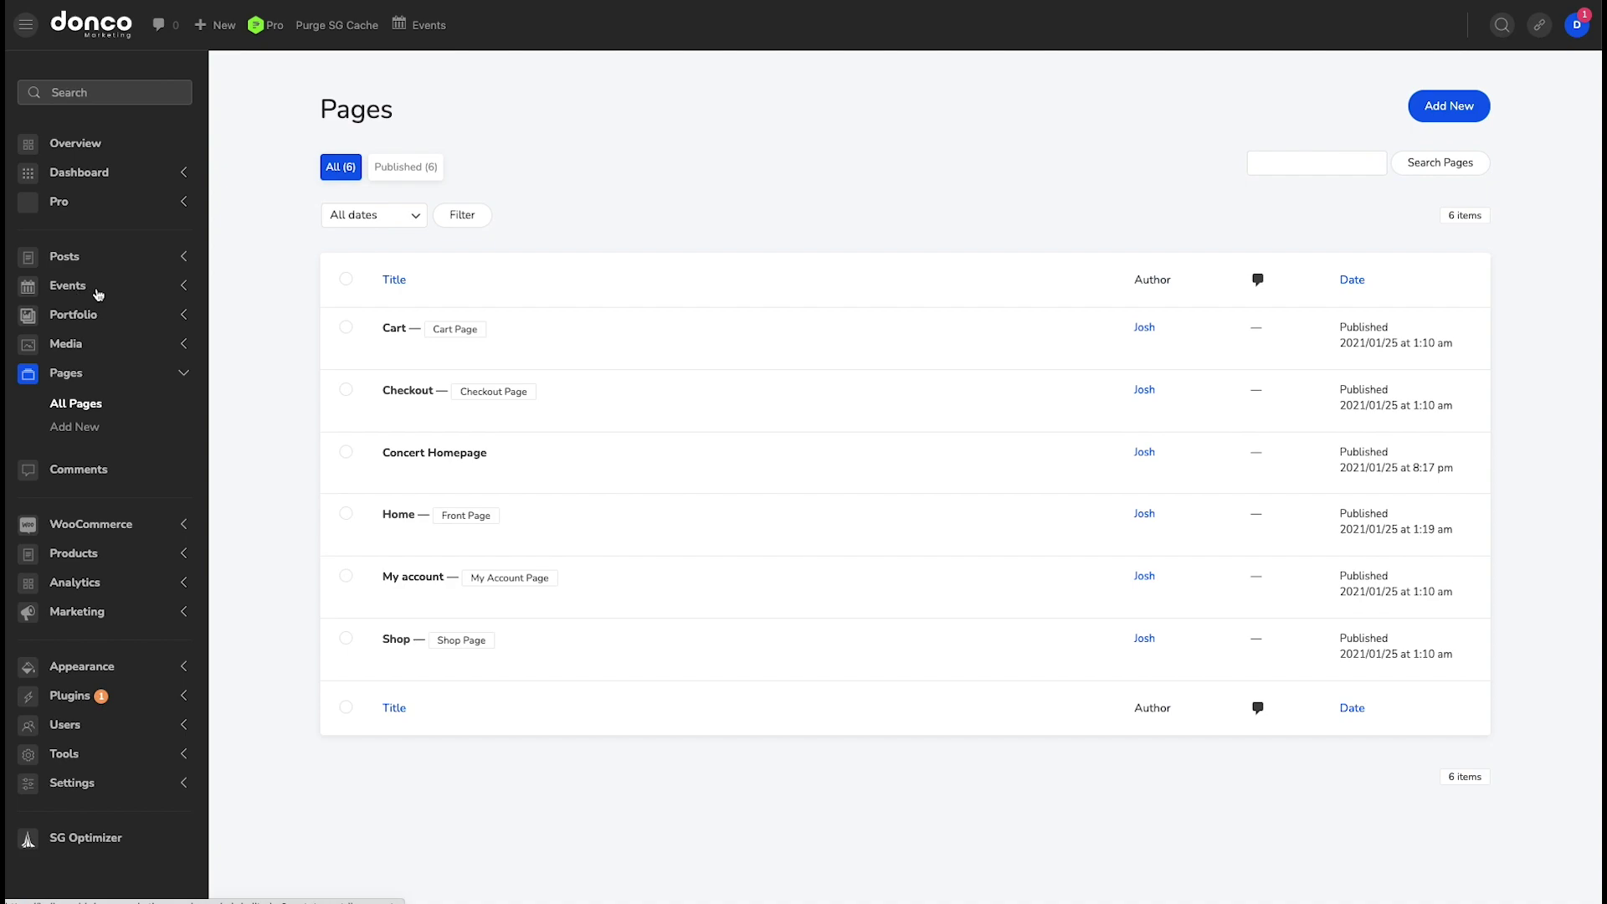
Step: From the WordPress Pages list, open Concert Homepage with Edit with Pro
{"action": "left_click", "coordinate": [99, 287]}
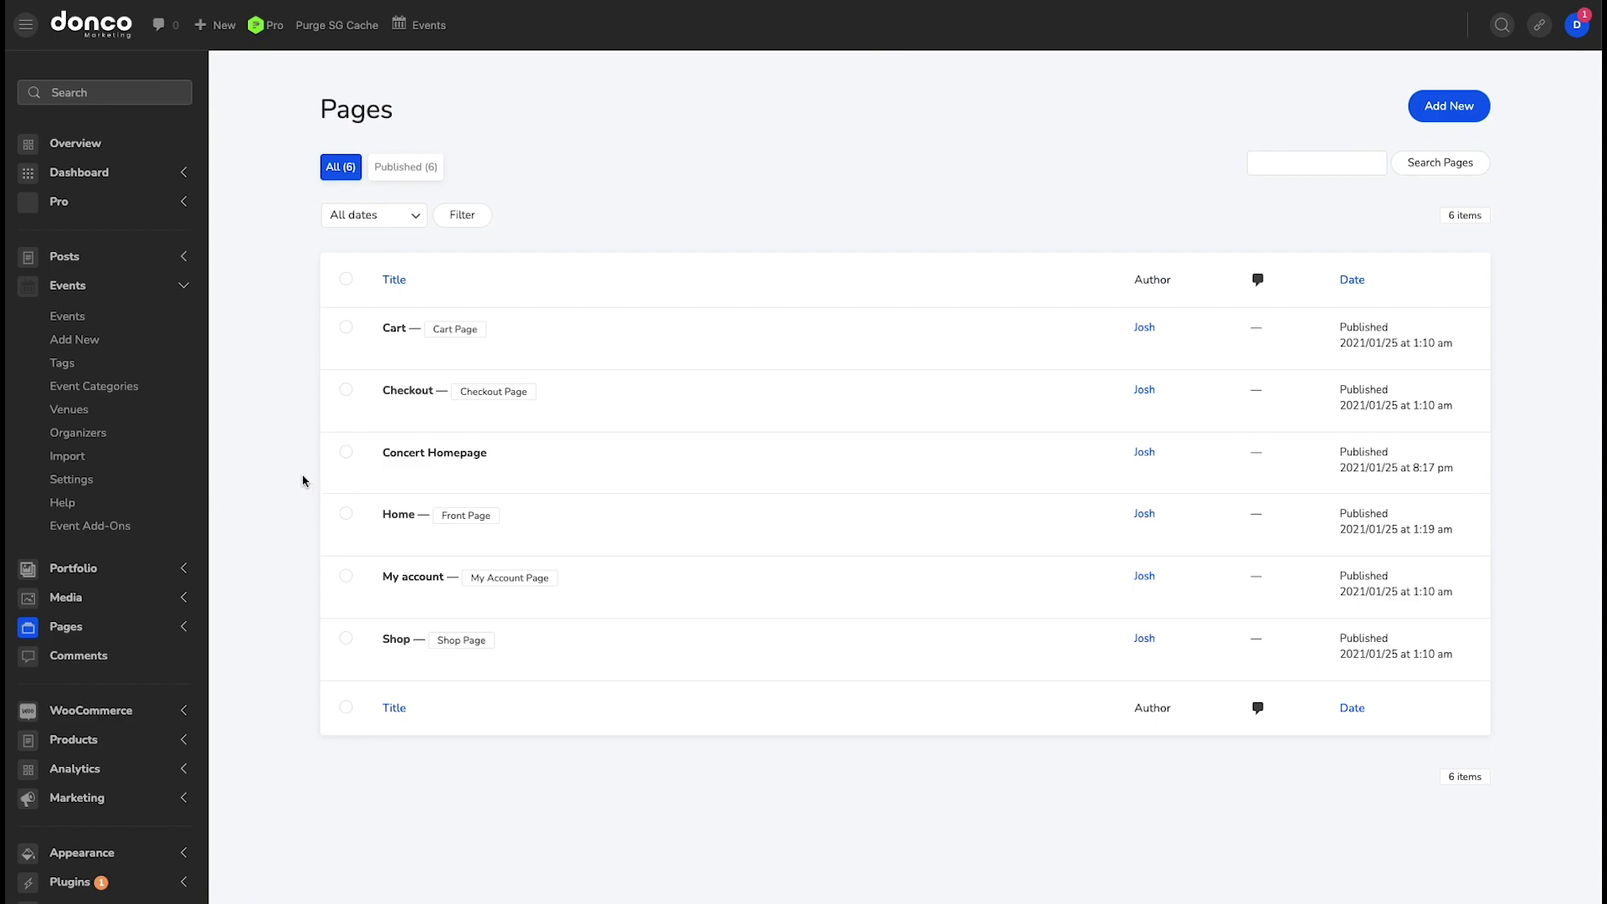
{"action": "mouse_move", "coordinate": [452, 477]}
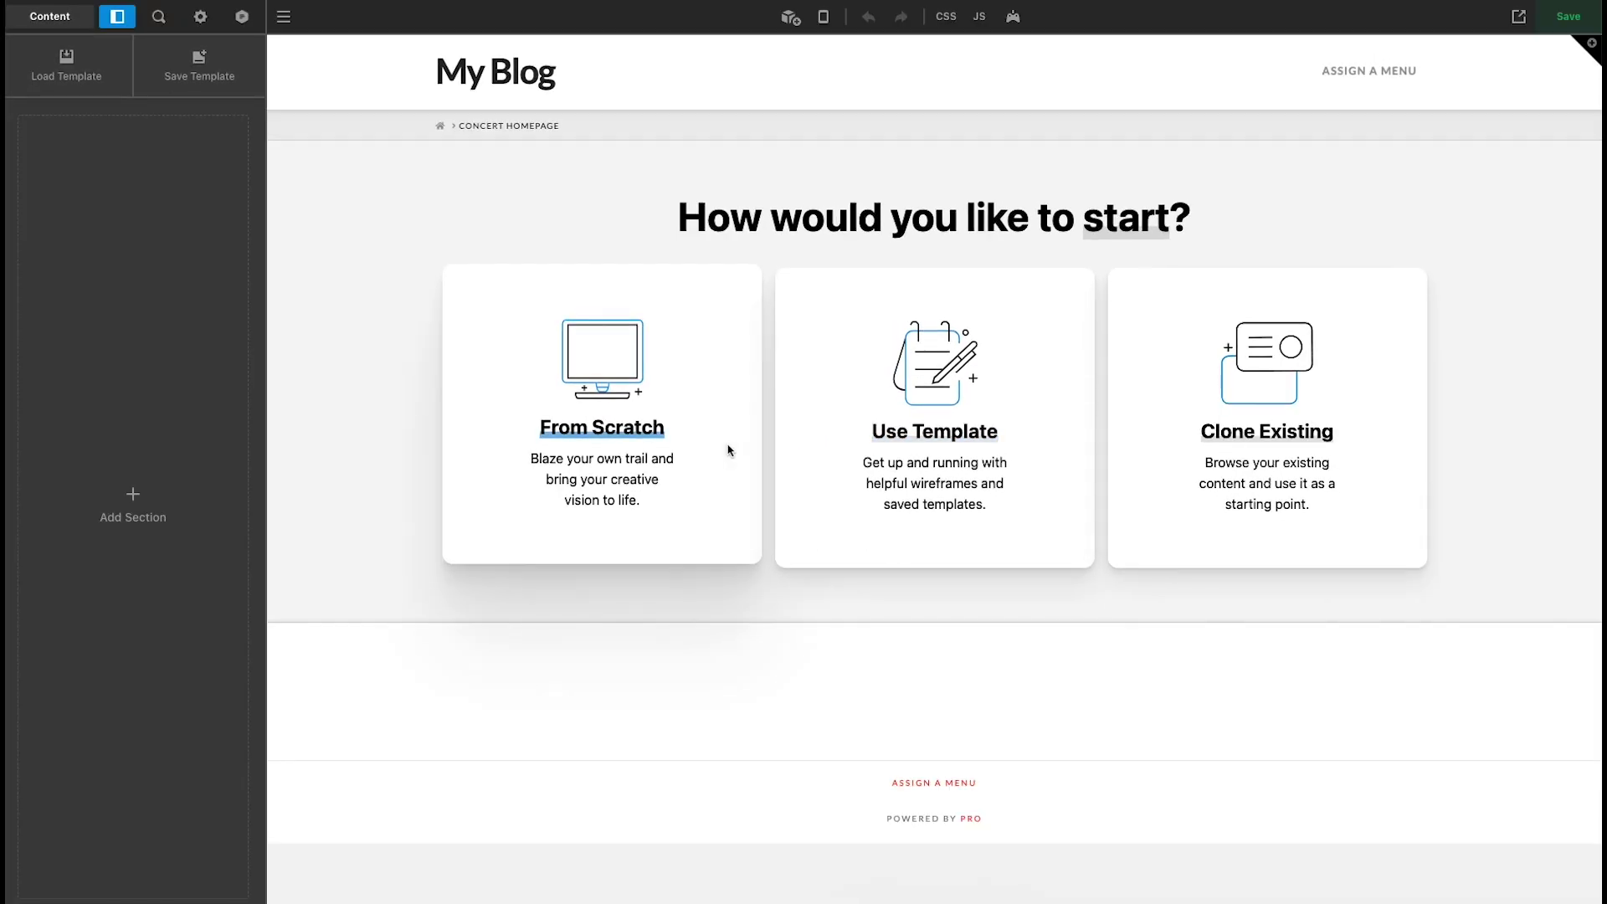
Step: Start from scratch with a two-column section padded 8% top and bottom
{"action": "left_click", "coordinate": [583, 443]}
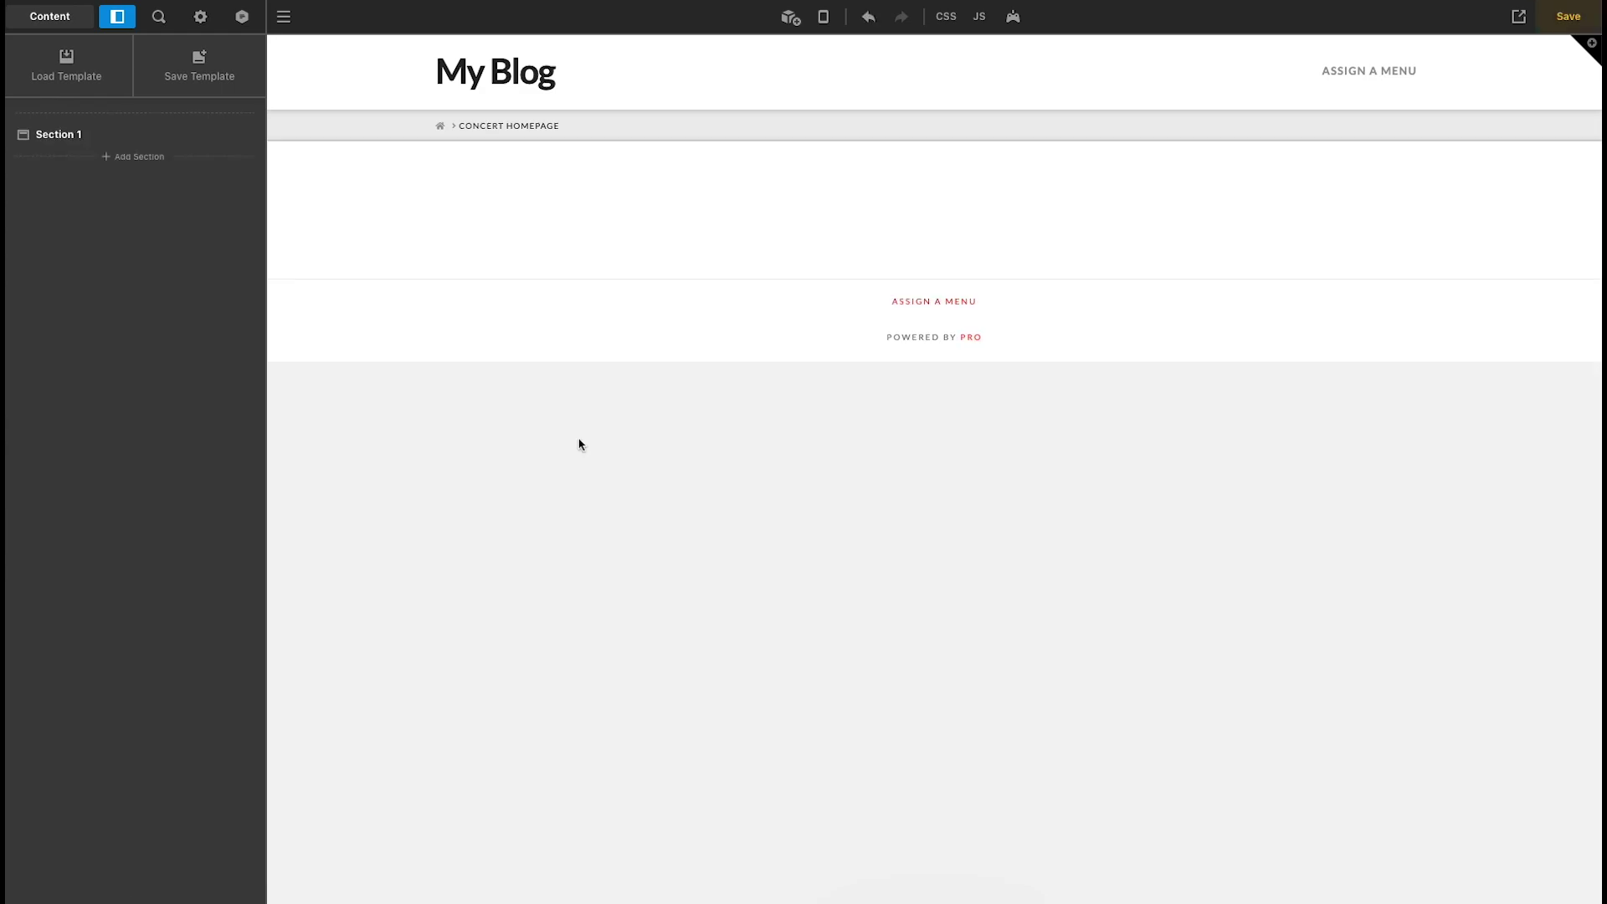
{"action": "left_click", "coordinate": [322, 276]}
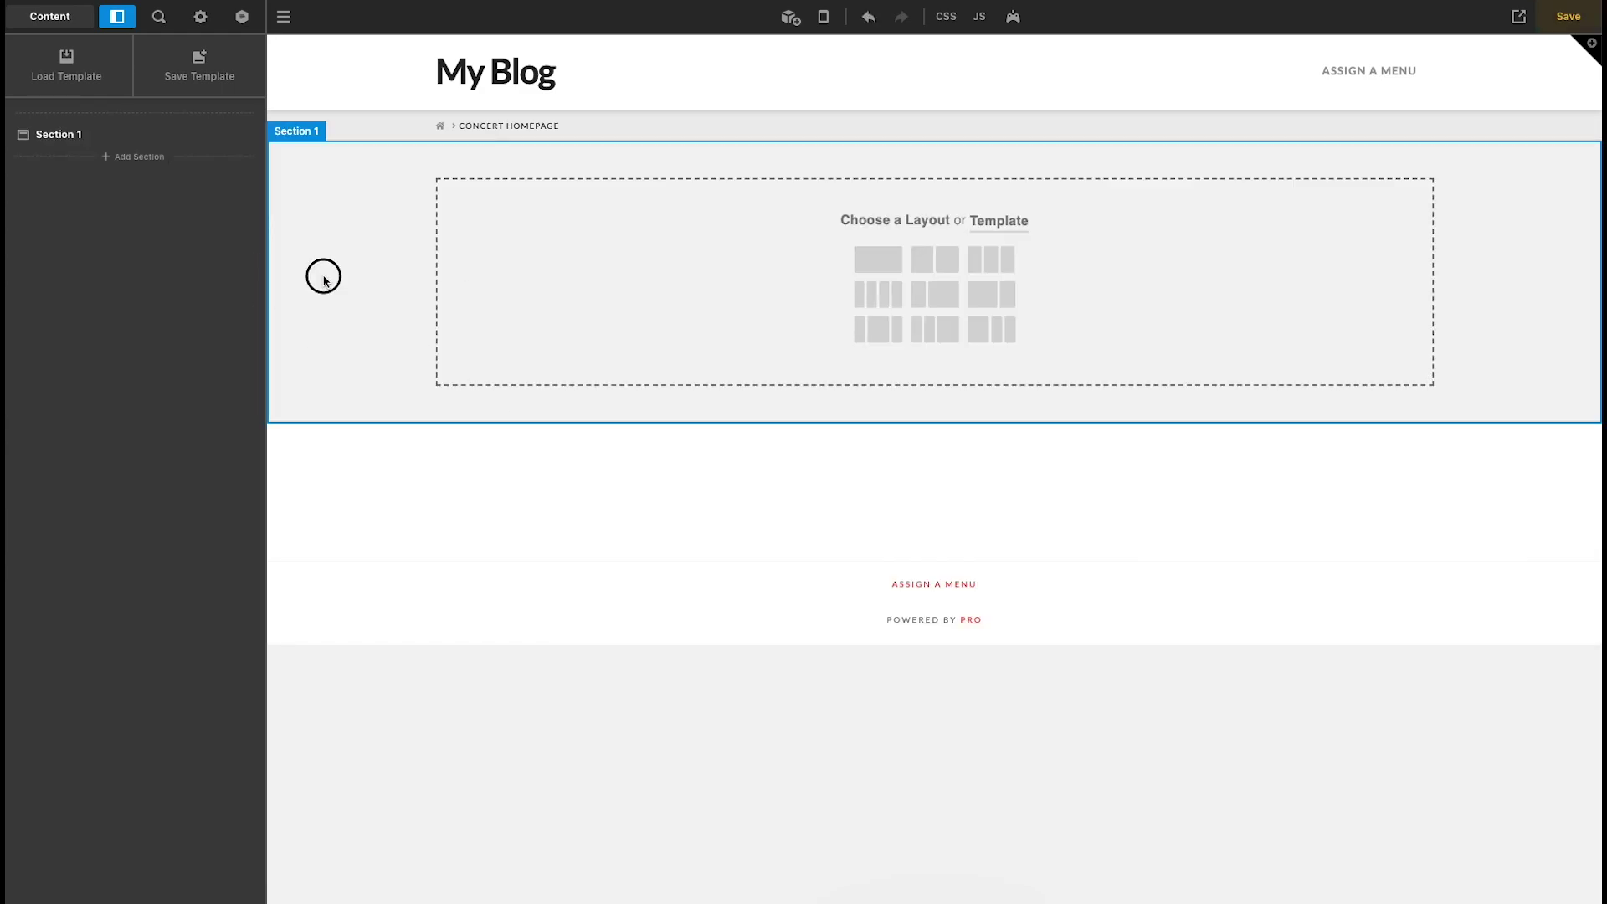
{"action": "left_click", "coordinate": [369, 327]}
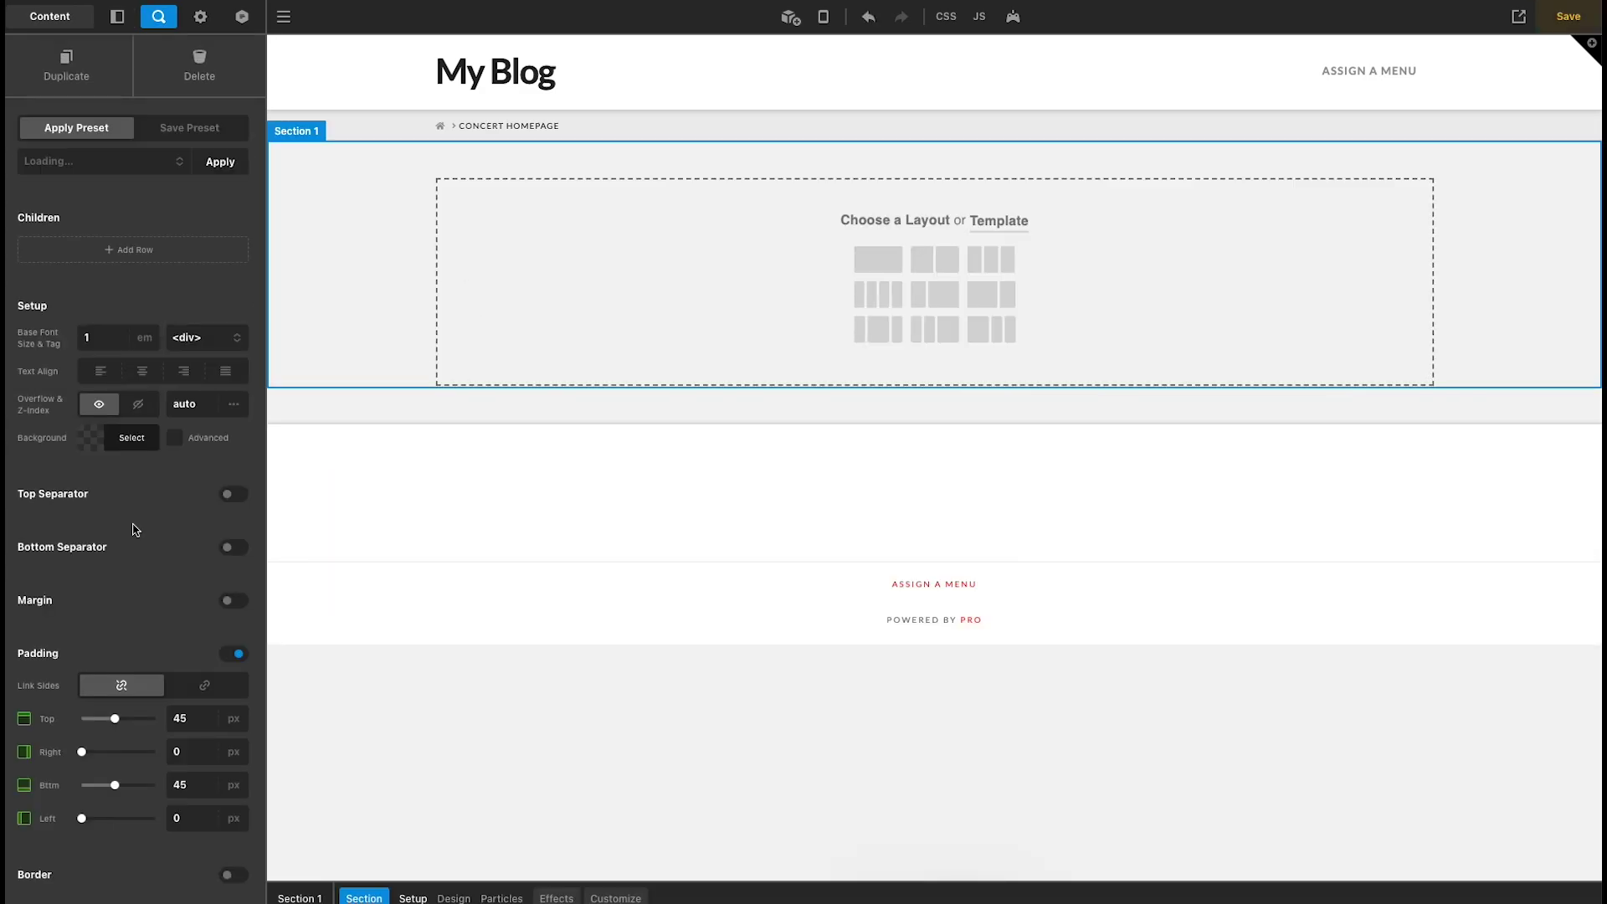
{"action": "left_click", "coordinate": [205, 714]}
{"action": "type", "text": "8%"}
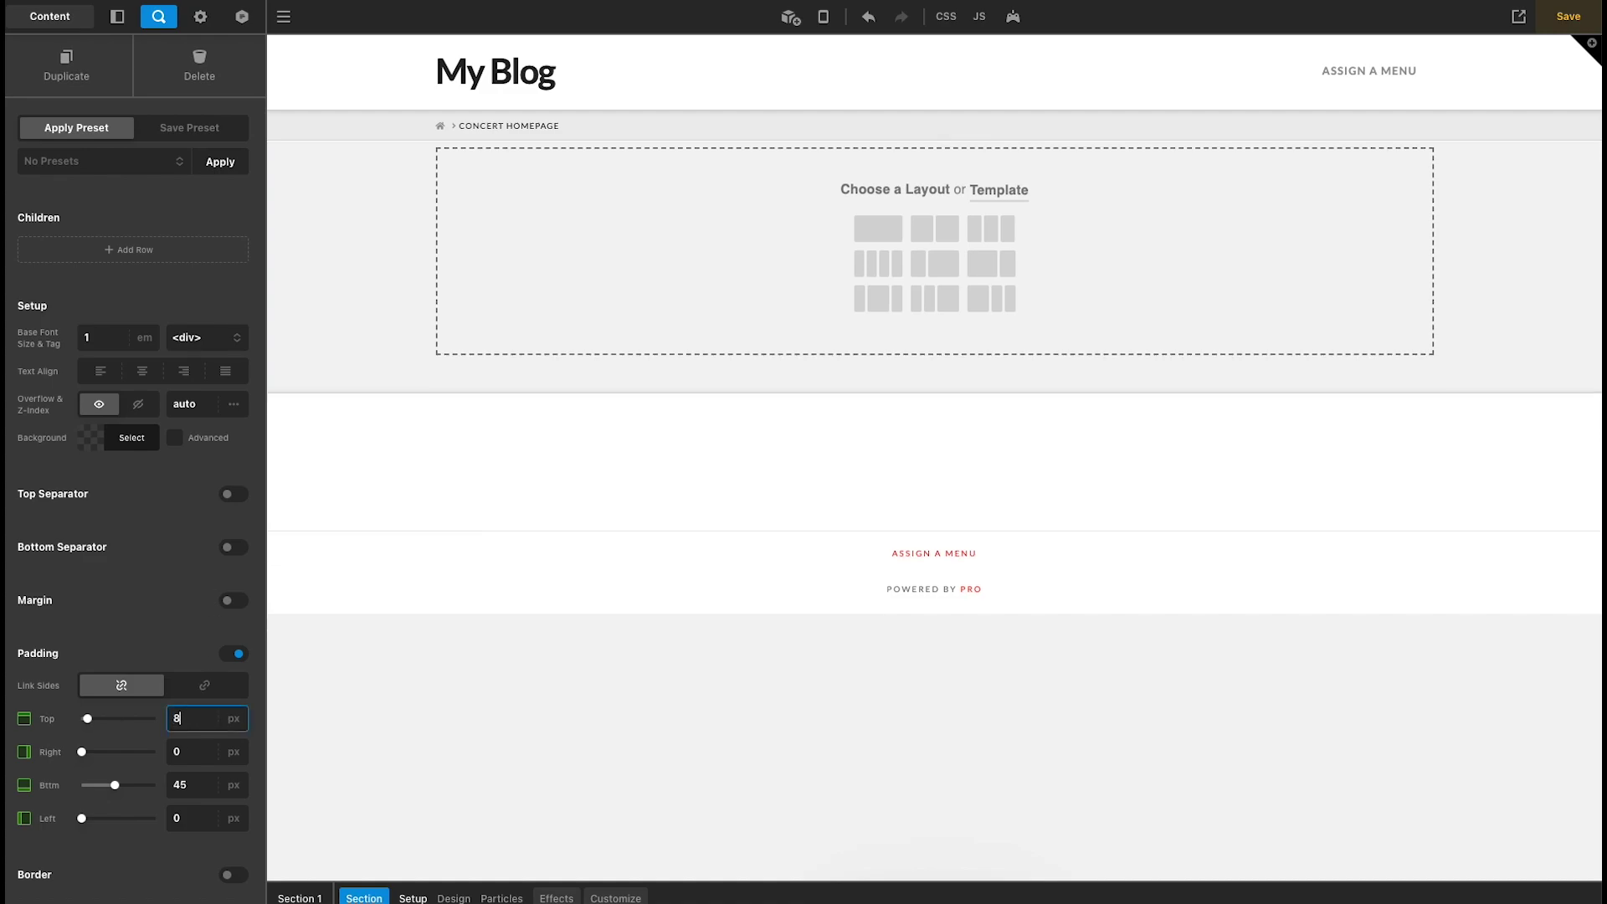
{"action": "key", "text": "Tab"}
{"action": "key", "text": "Tab"}
{"action": "type", "text": "8%"}
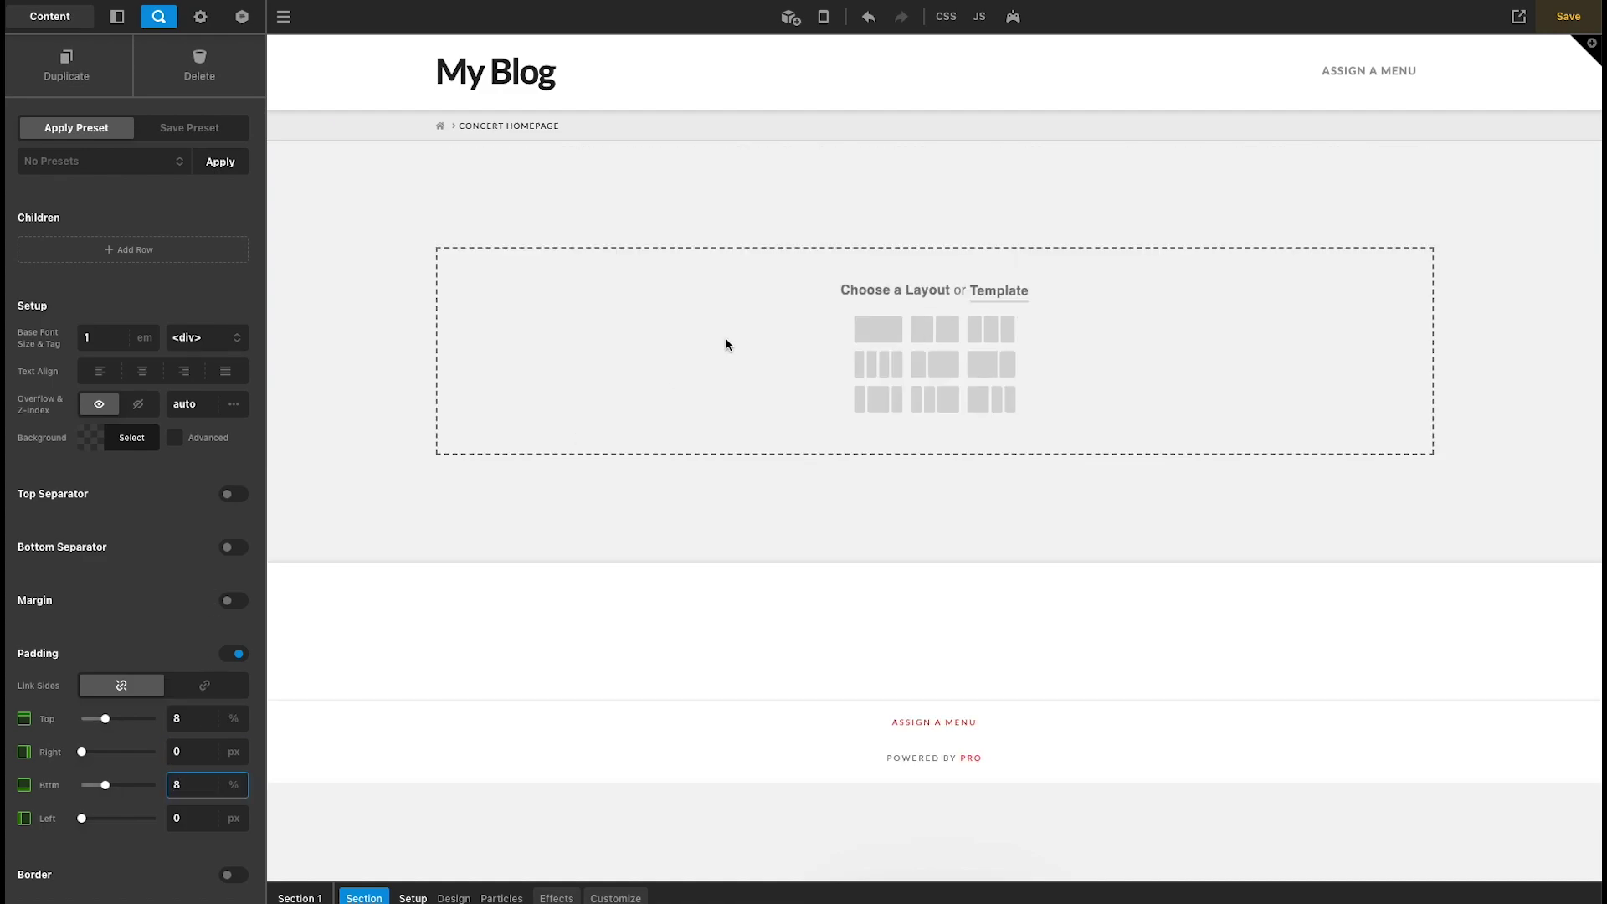
{"action": "left_click", "coordinate": [934, 329]}
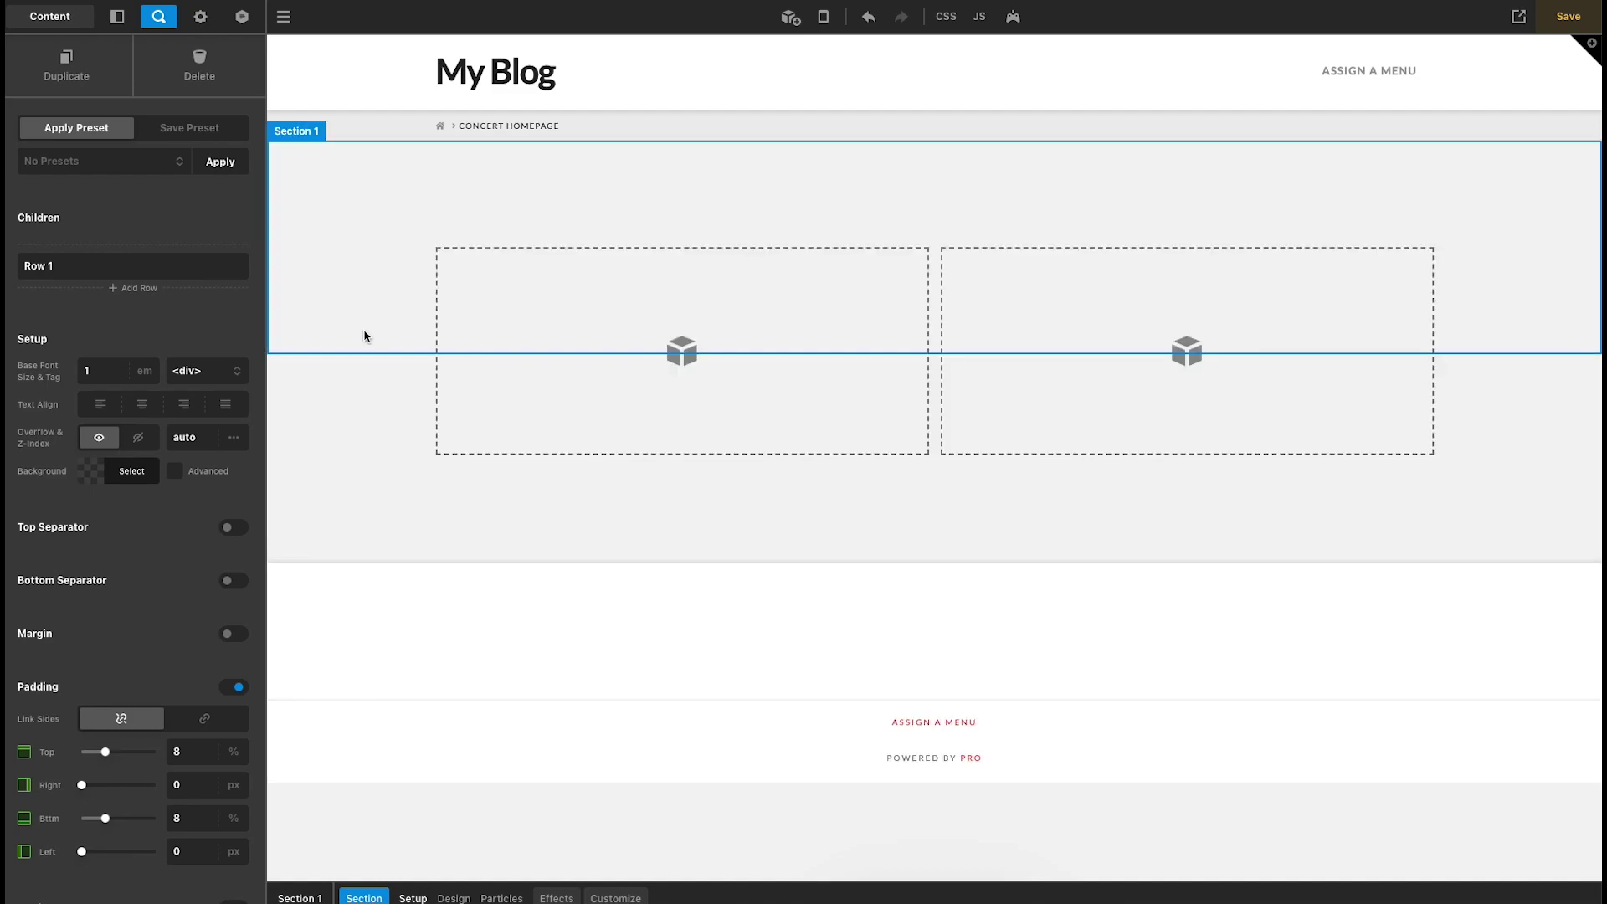
Step: Give the section a concert photo background under a semi-transparent black overlay
{"action": "left_click", "coordinate": [174, 470]}
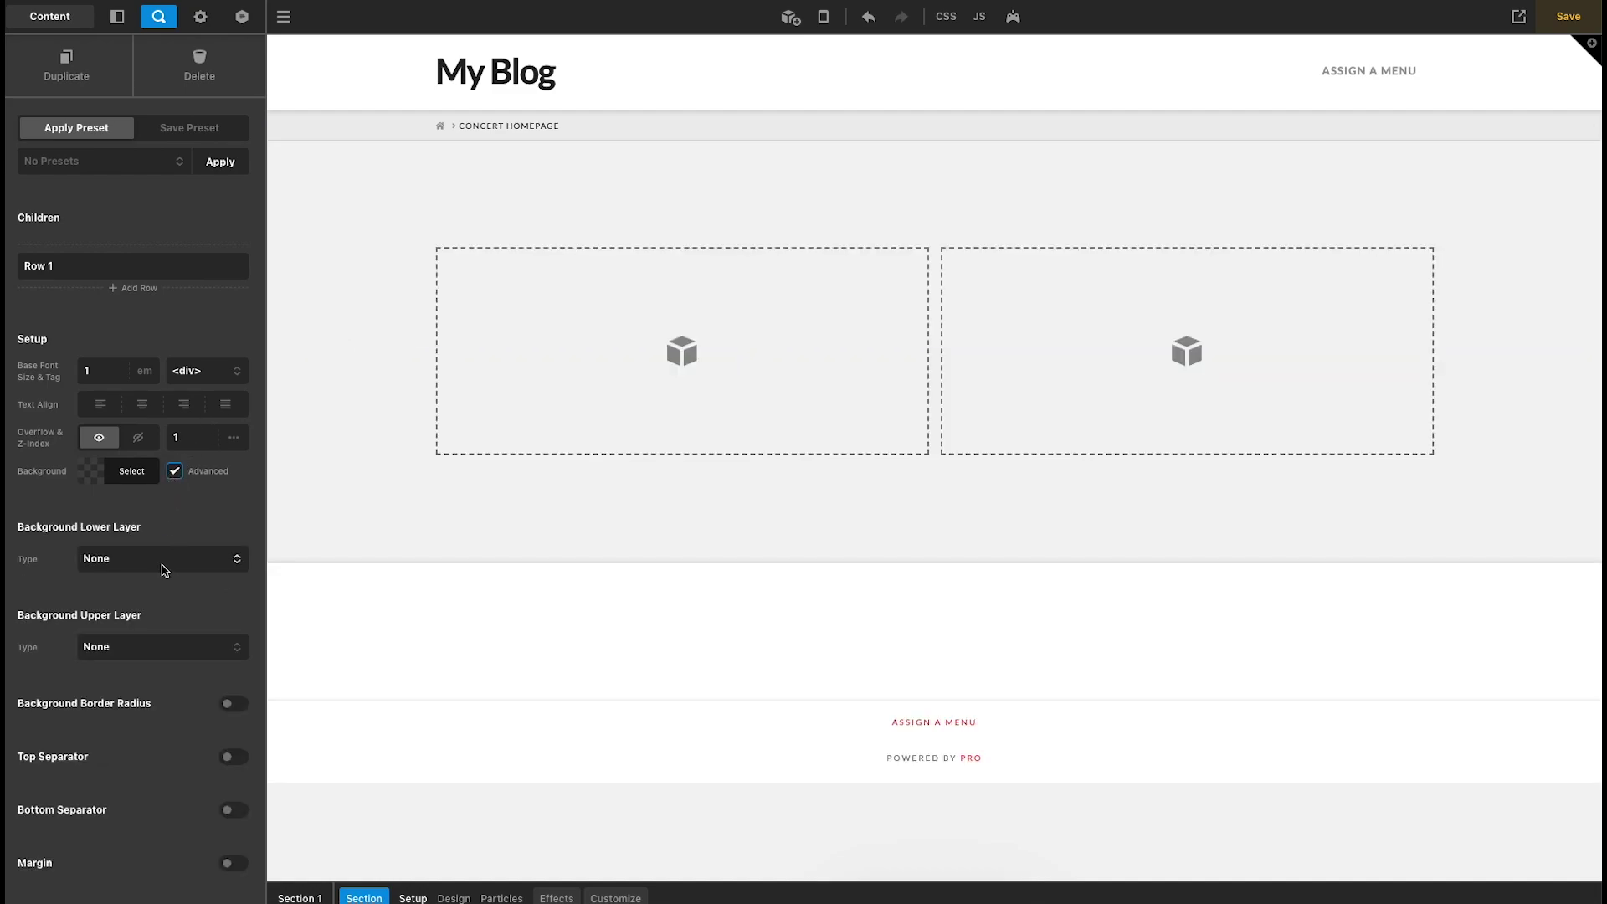
{"action": "left_click", "coordinate": [164, 570]}
{"action": "left_click", "coordinate": [160, 595]}
{"action": "left_click", "coordinate": [153, 619]}
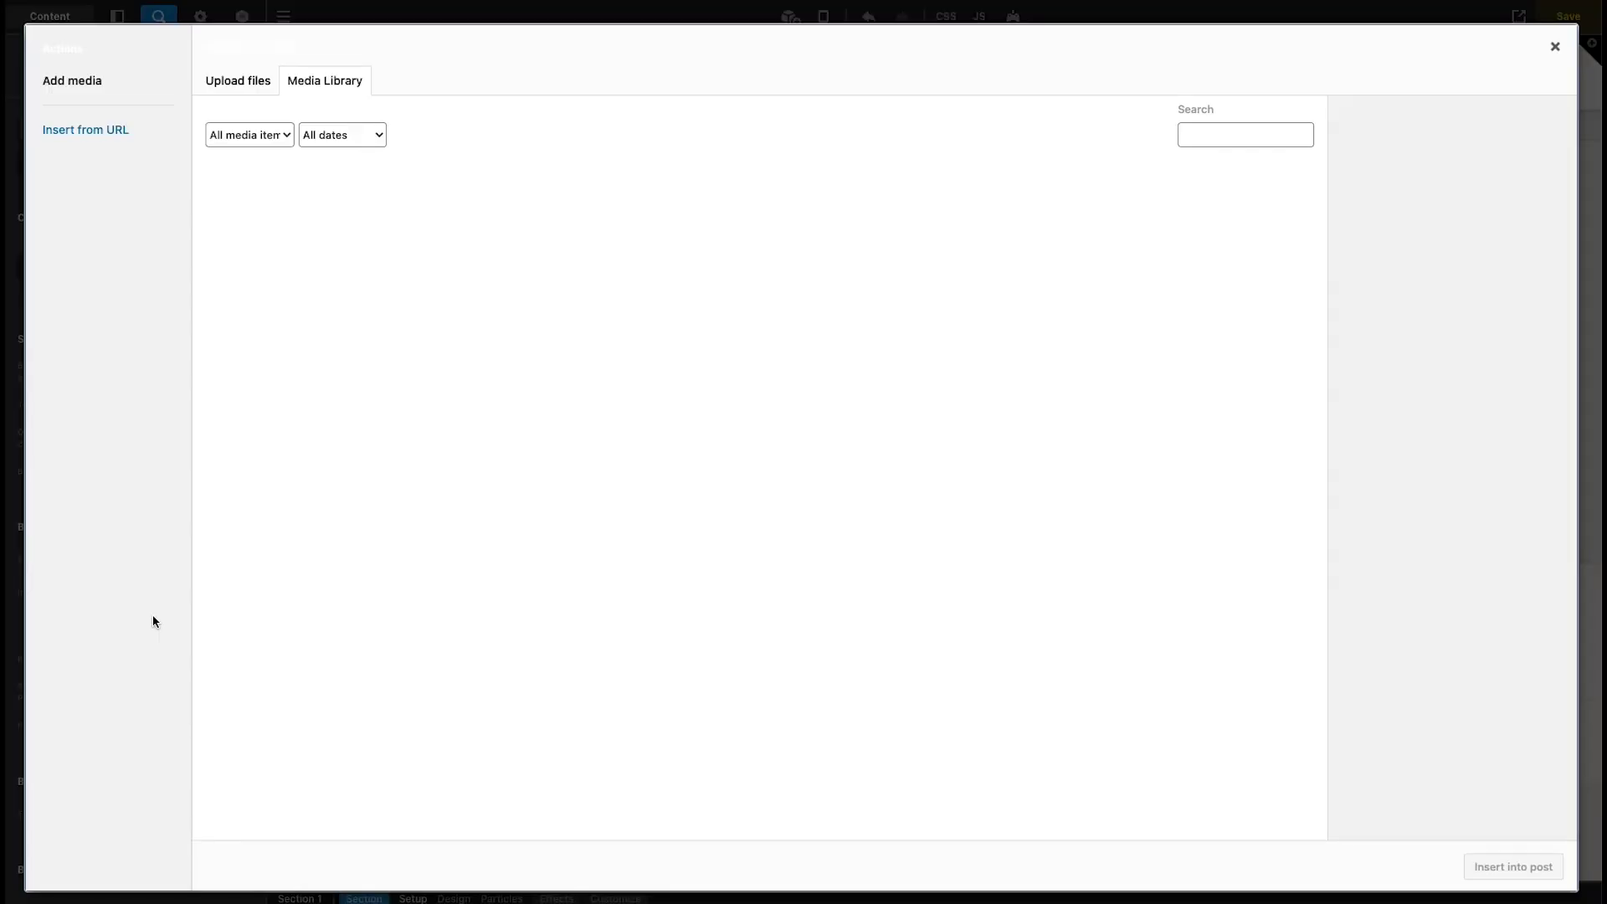
{"action": "left_click", "coordinate": [272, 247]}
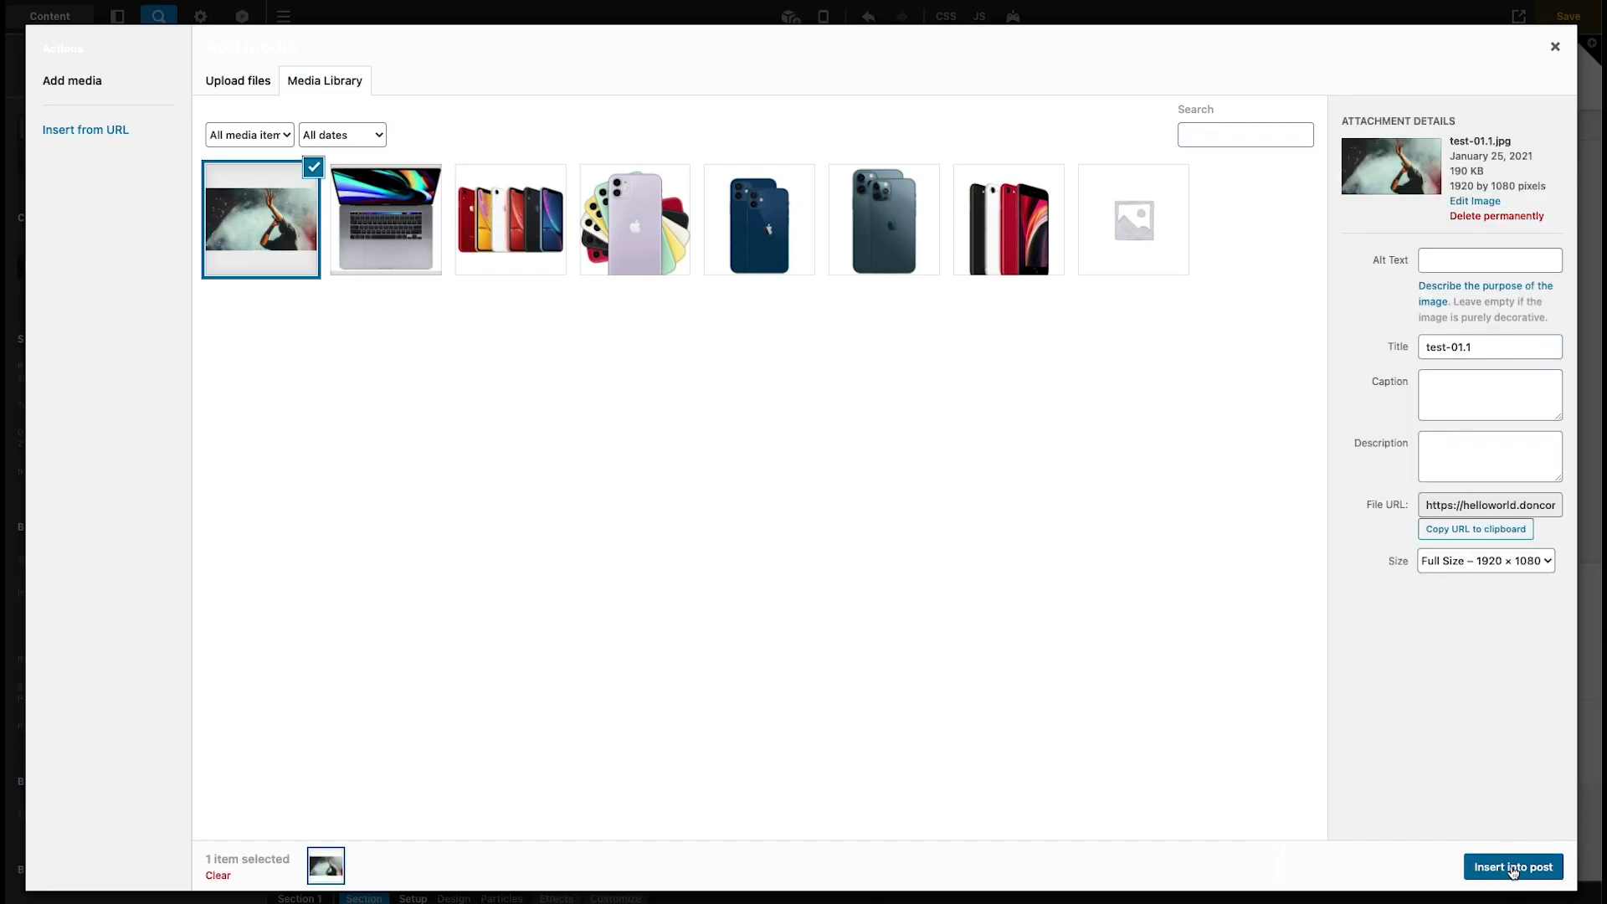
{"action": "left_click", "coordinate": [1514, 867]}
{"action": "left_click", "coordinate": [148, 813]}
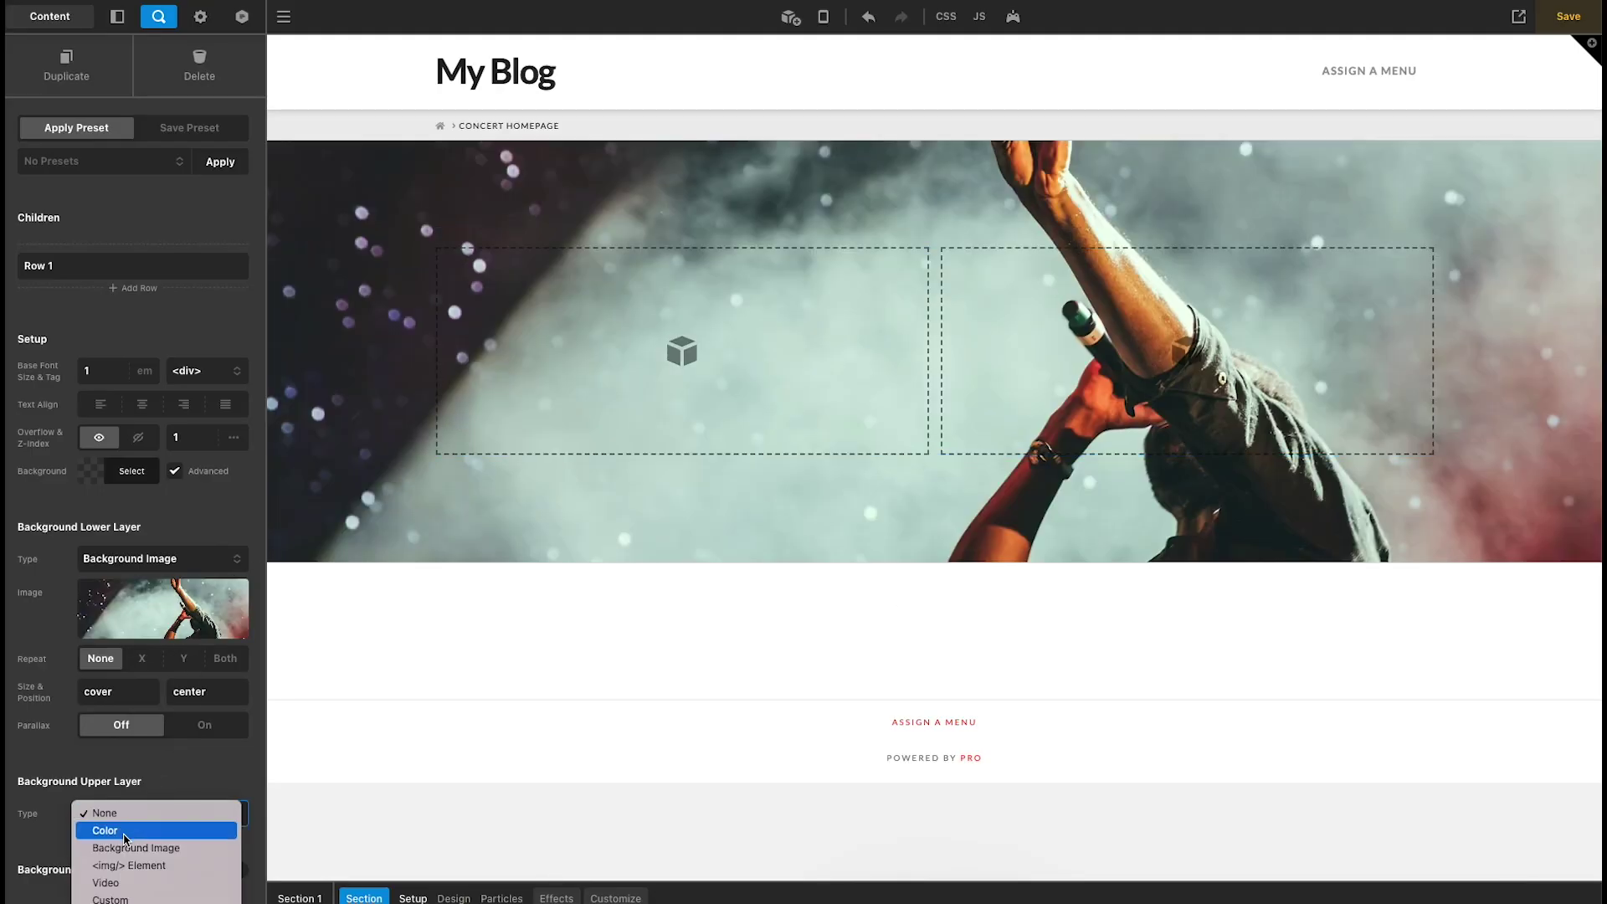
{"action": "left_click", "coordinate": [125, 830]}
{"action": "left_click", "coordinate": [151, 846]}
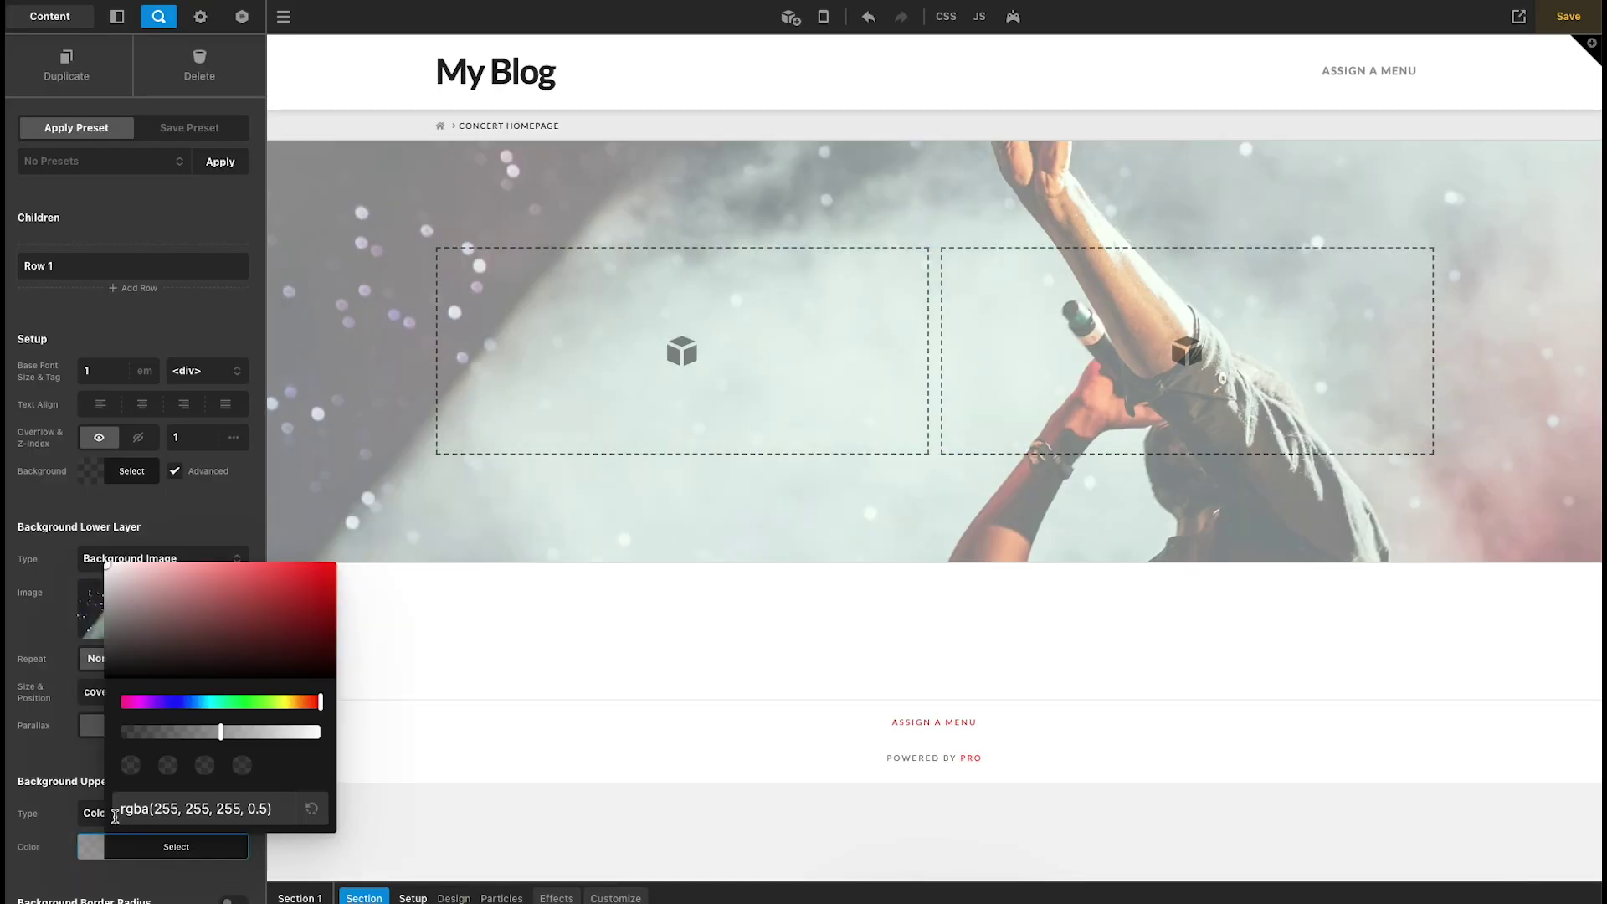
{"action": "left_click", "coordinate": [109, 703]}
{"action": "left_click", "coordinate": [55, 783]}
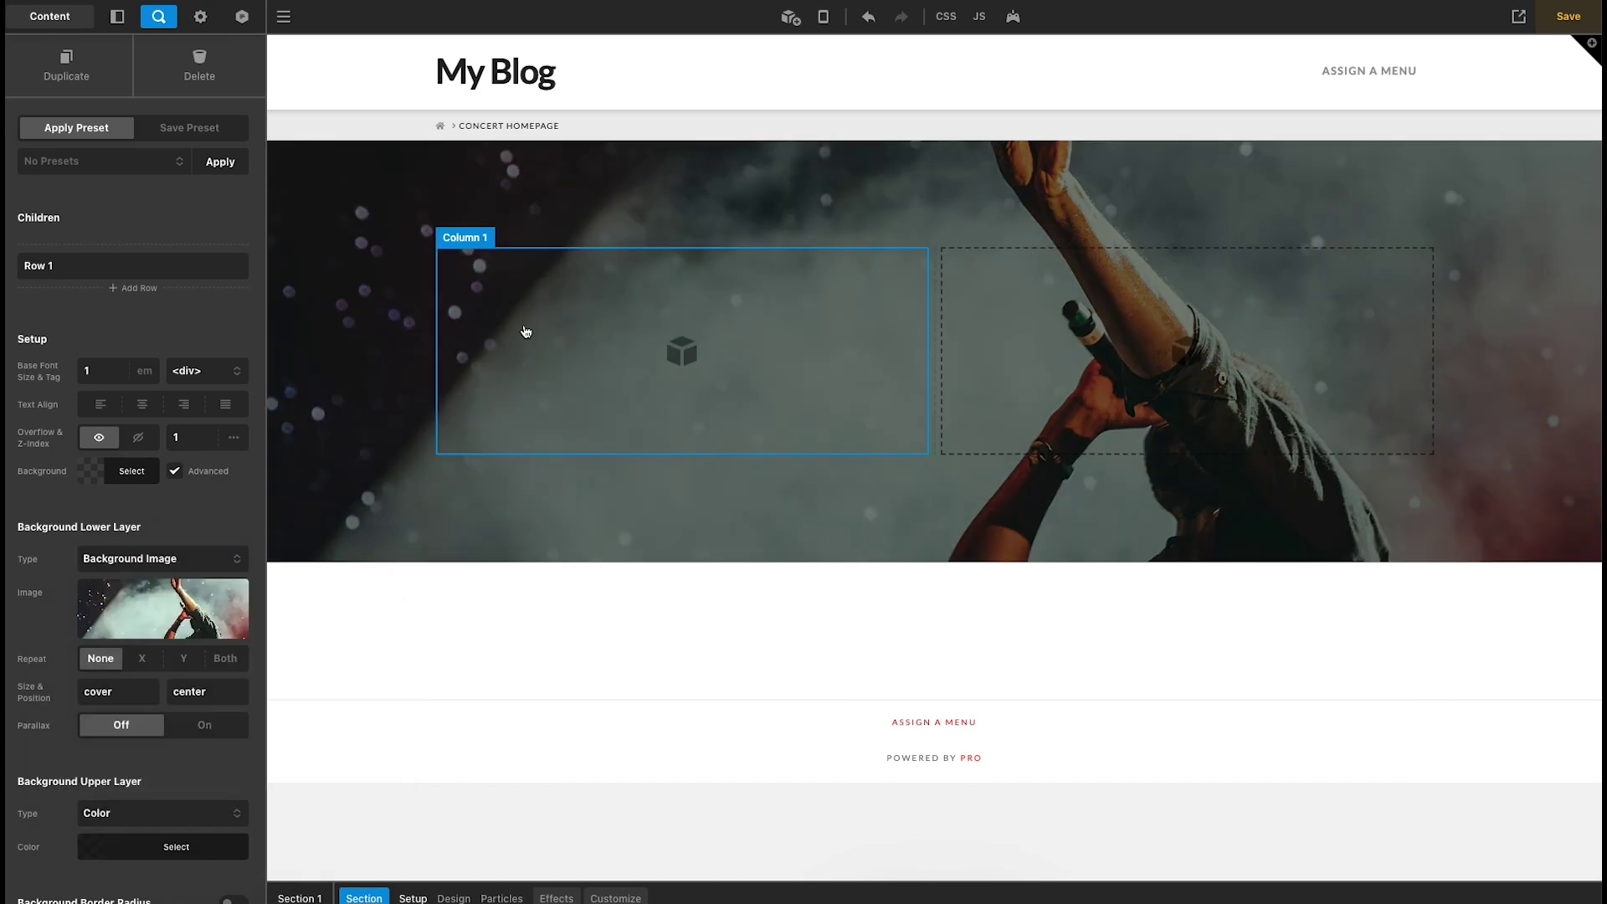
Step: Add a Headline element to the hero's first column
{"action": "left_click", "coordinate": [790, 16]}
{"action": "type", "text": "head"}
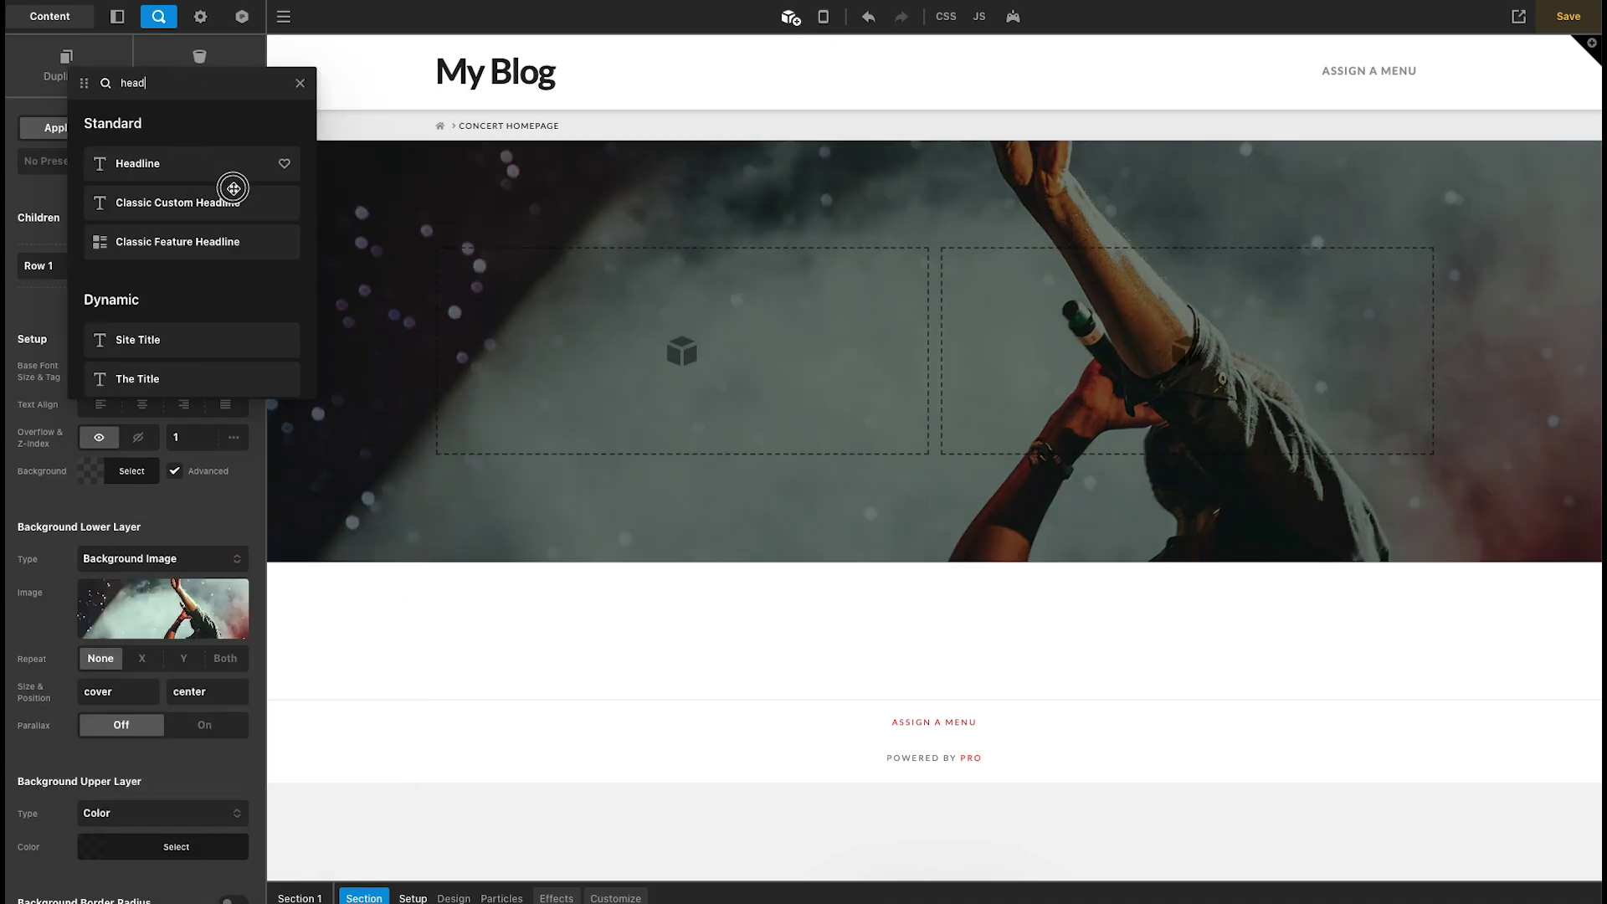
{"action": "left_click_drag", "start_coordinate": [229, 183], "coordinate": [527, 304]}
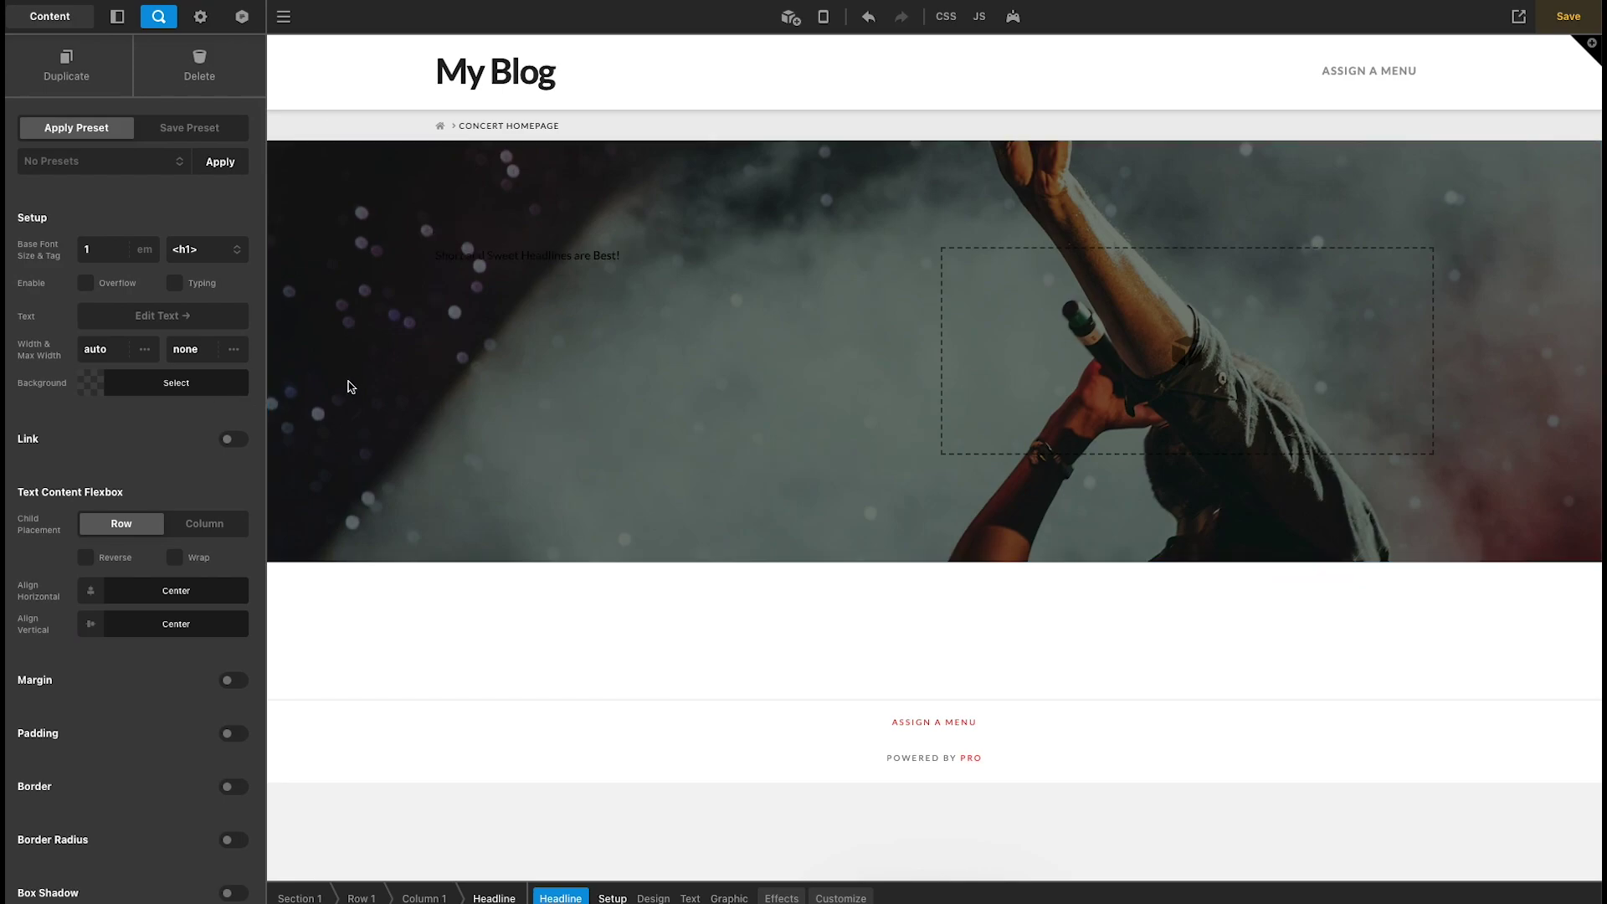
{"action": "scroll", "coordinate": [167, 536], "scroll_direction": "down", "scroll_amount": 1}
{"action": "scroll", "coordinate": [167, 536], "scroll_direction": "down", "scroll_amount": 8}
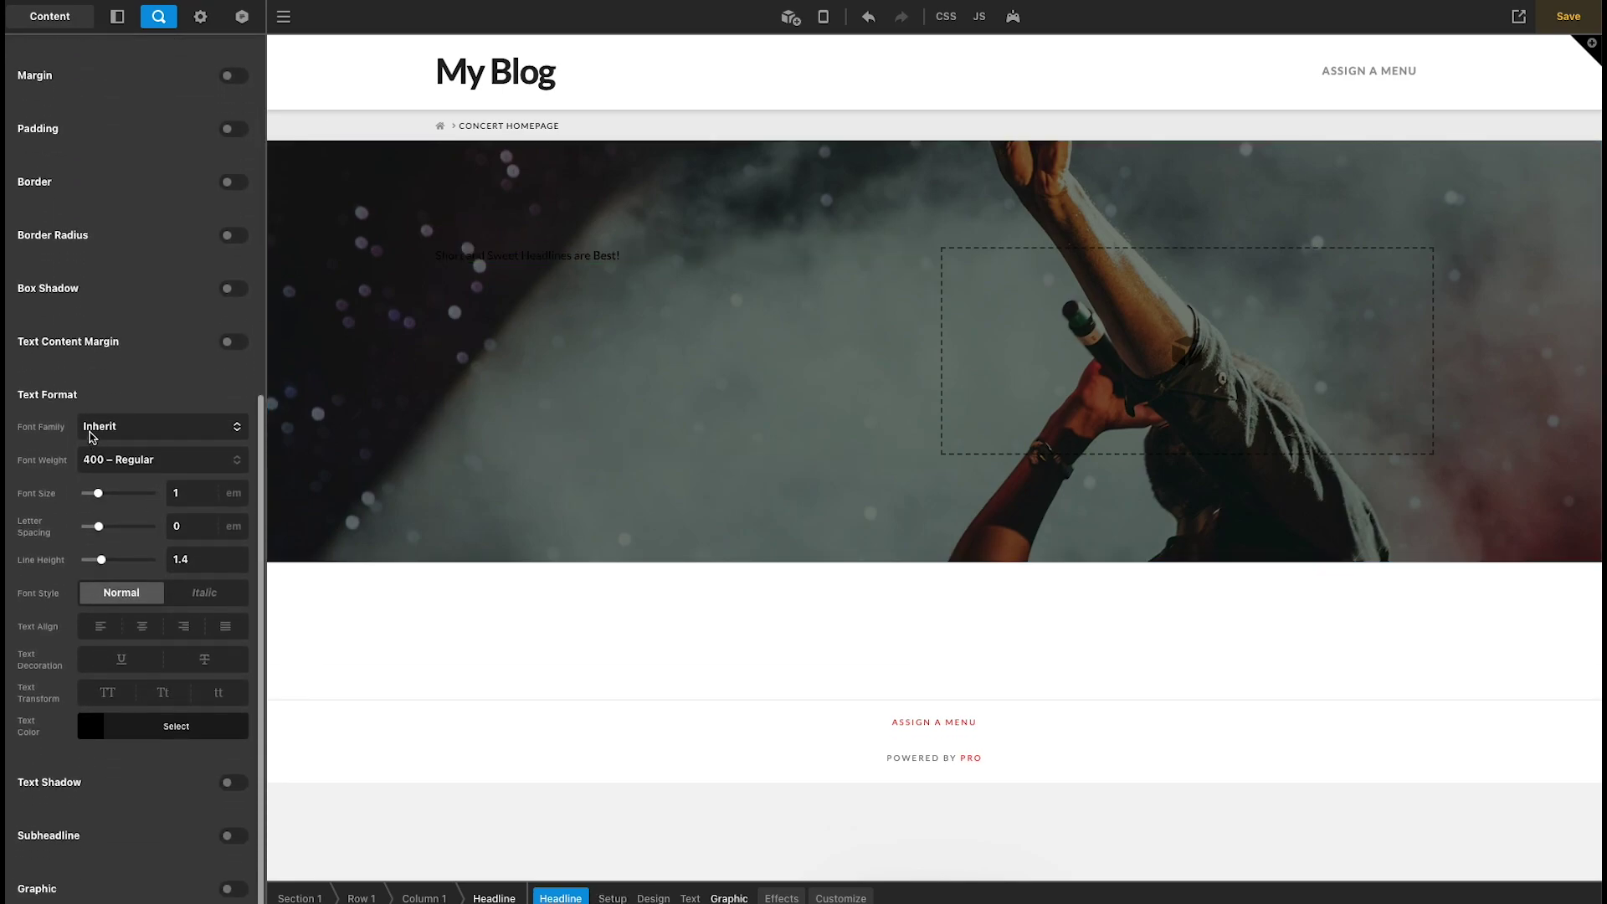
Step: Style the headline: Headings font, size 4em, line height 1.2, weight 700, white
{"action": "left_click", "coordinate": [159, 426]}
{"action": "left_click", "coordinate": [196, 492]}
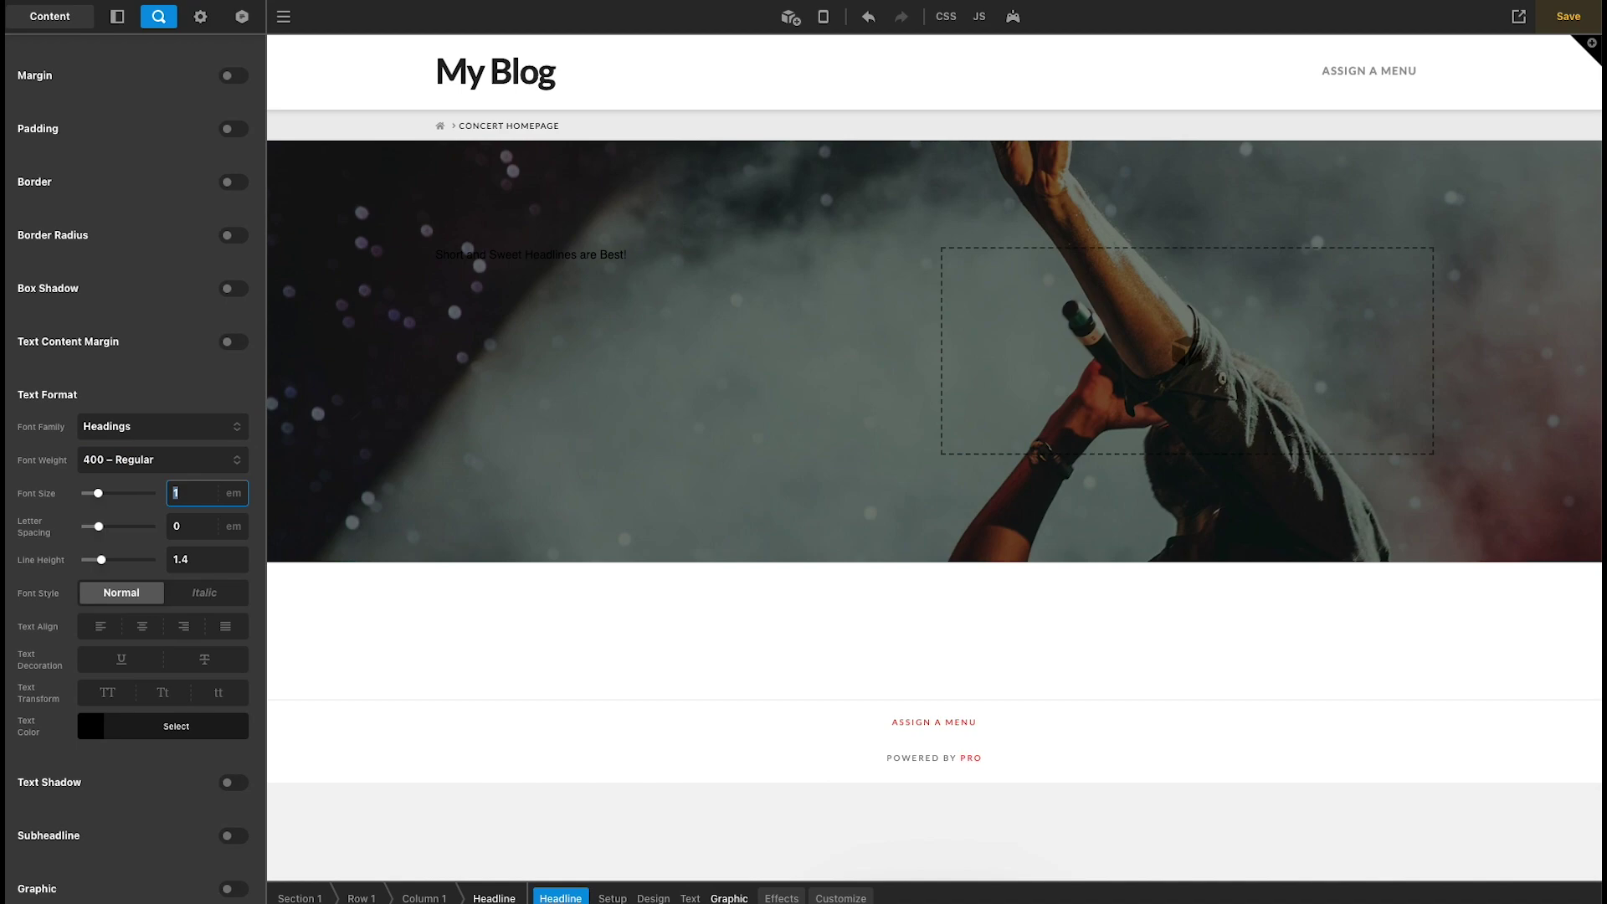
{"action": "type", "text": "4"}
{"action": "left_click", "coordinate": [216, 558]}
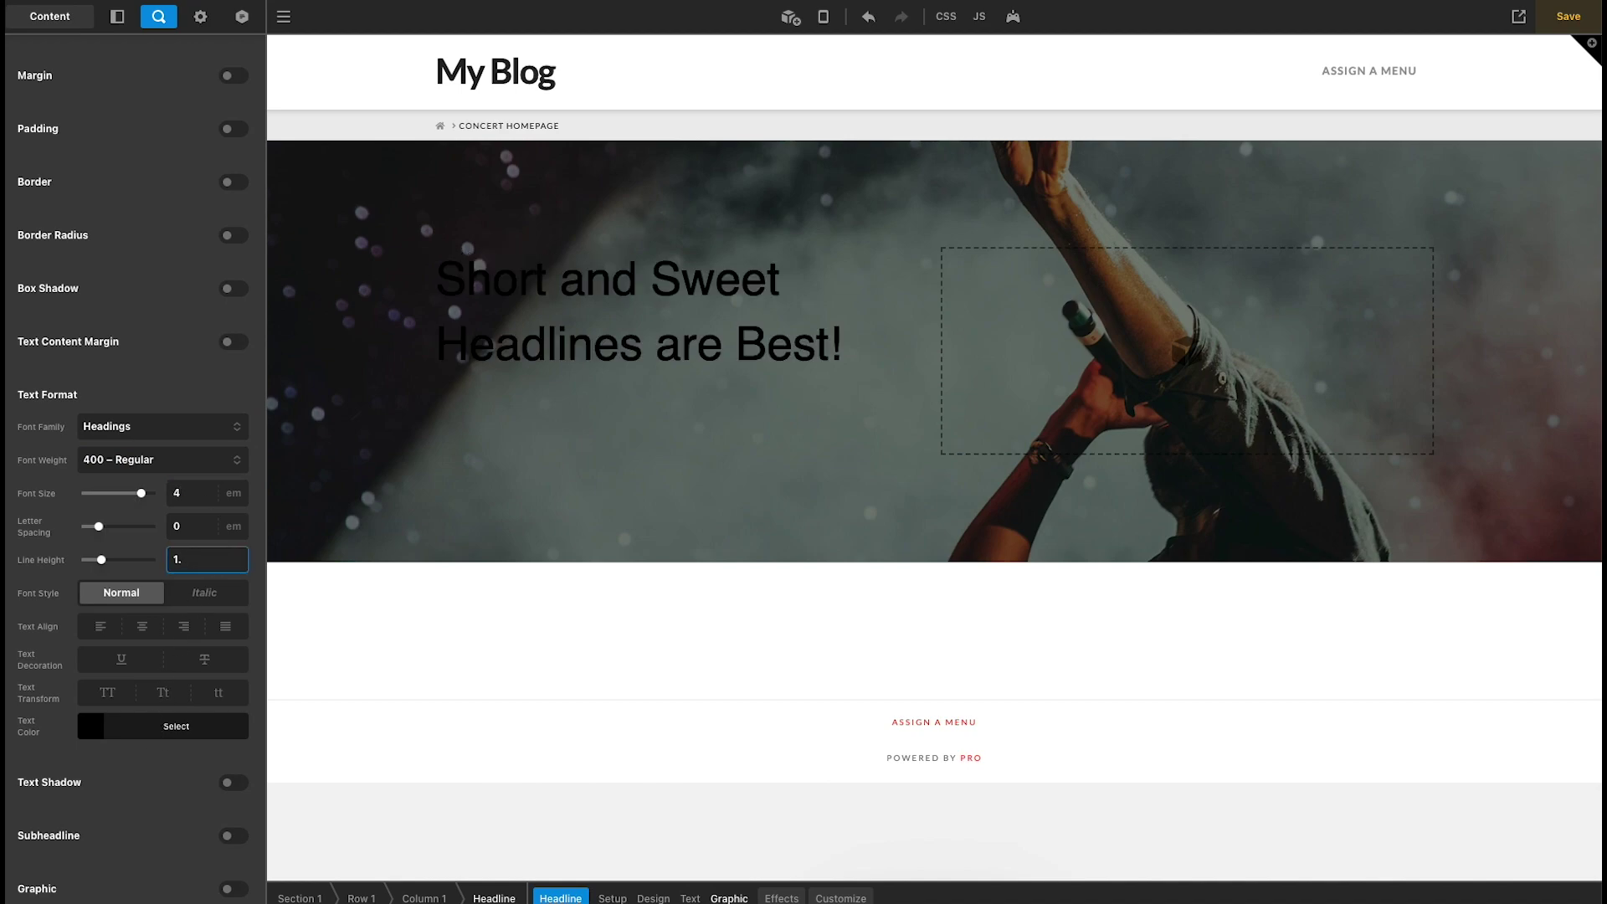
{"action": "type", "text": "1.2"}
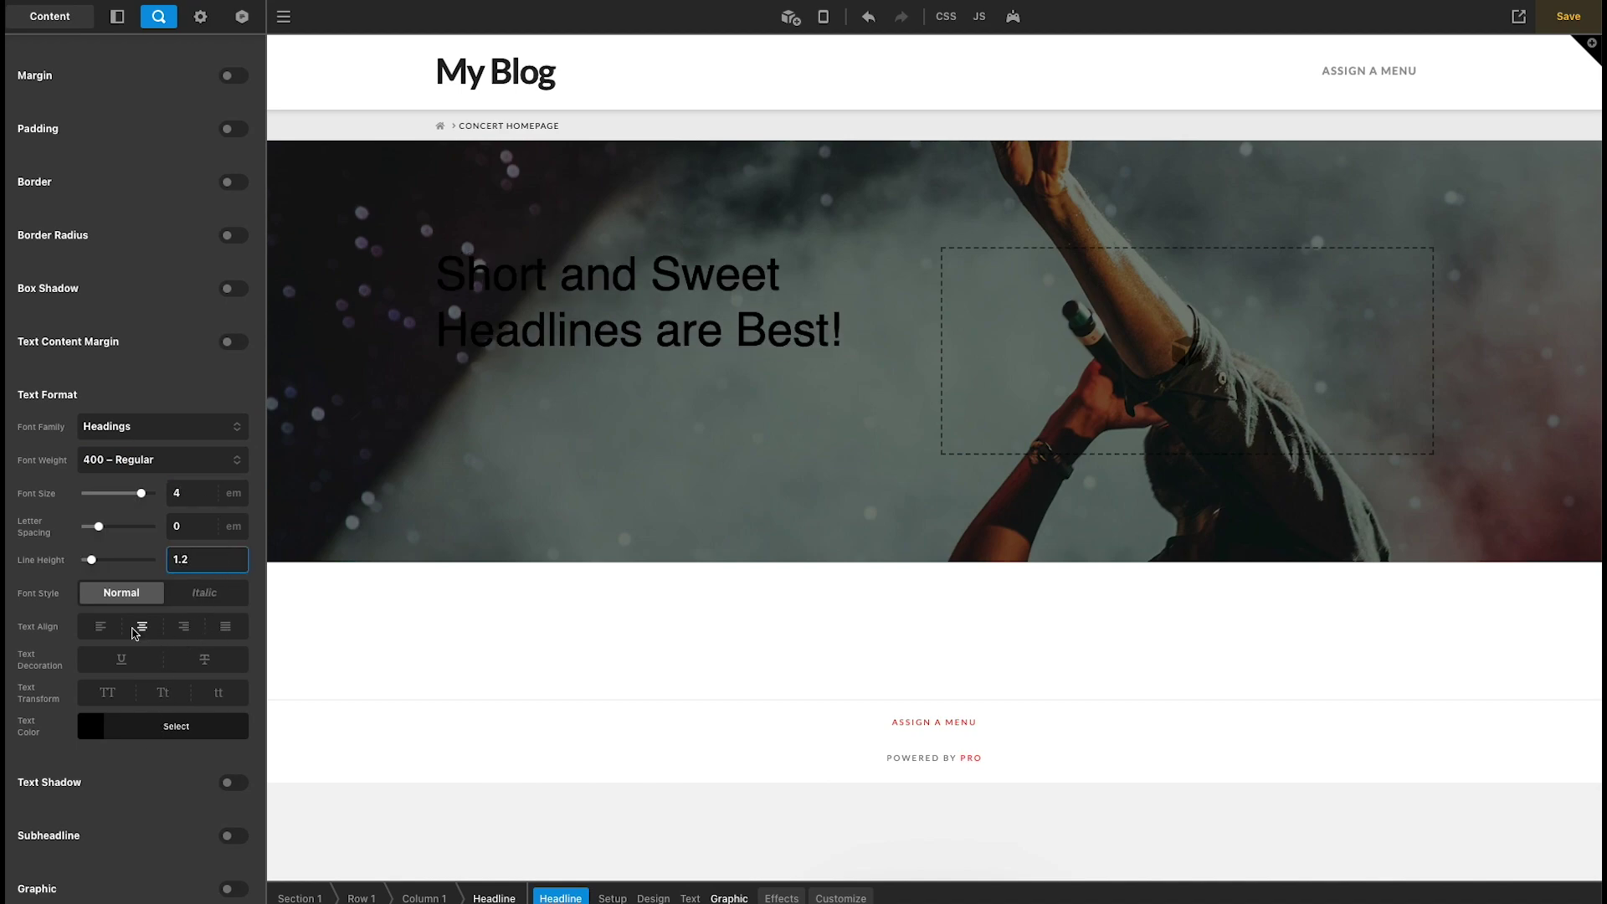
{"action": "left_click", "coordinate": [133, 467]}
{"action": "left_click", "coordinate": [133, 475]}
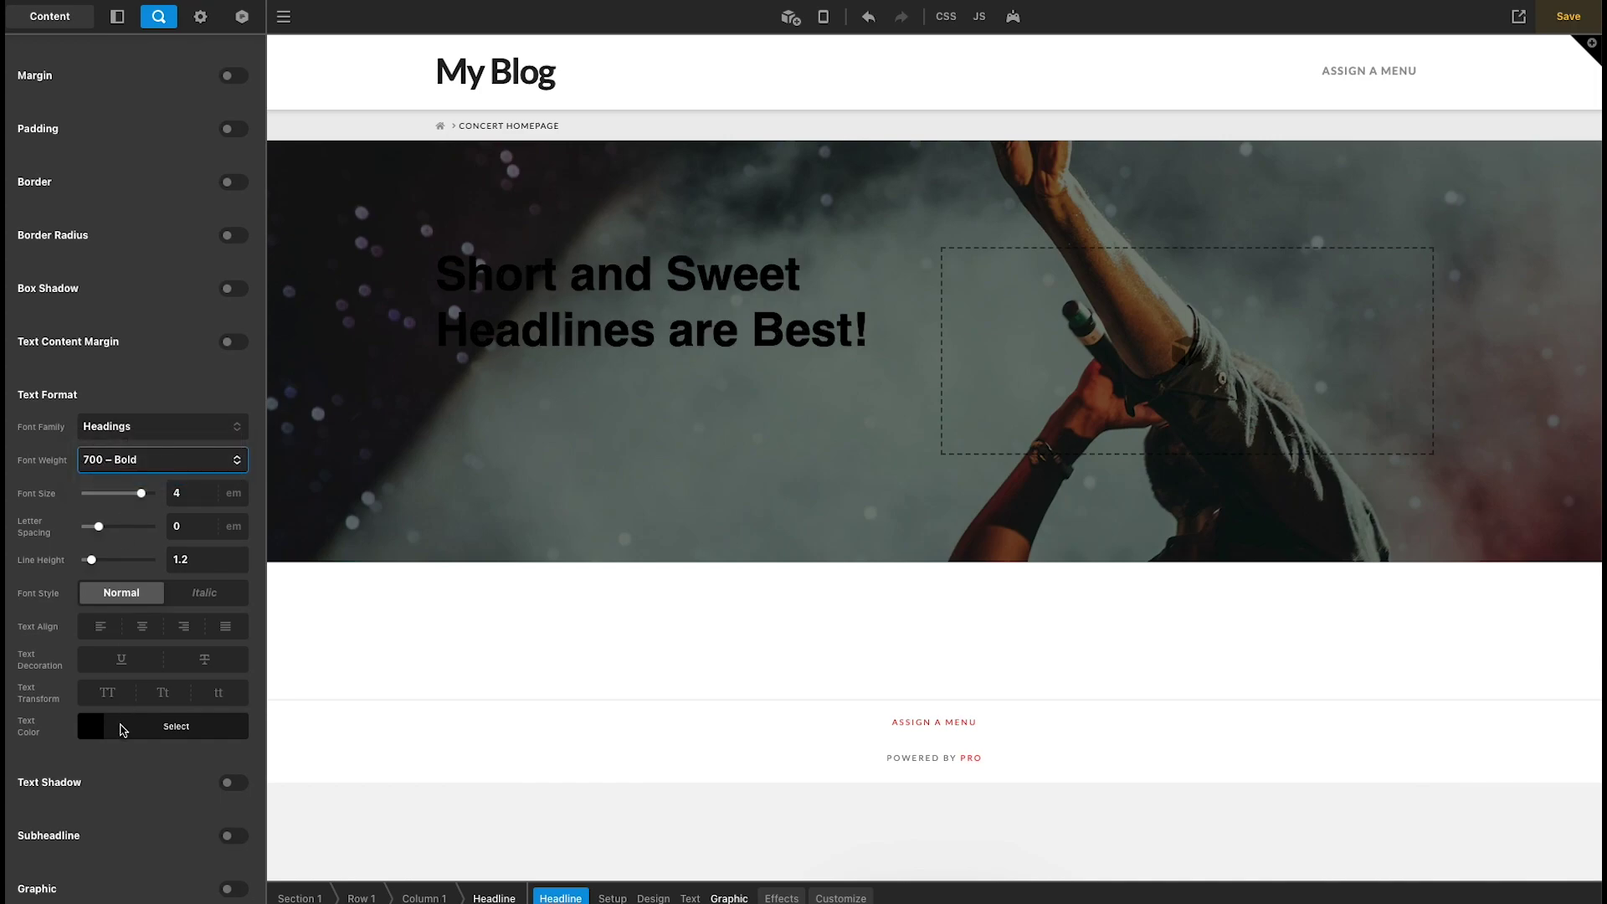
{"action": "left_click", "coordinate": [125, 726]}
{"action": "left_click", "coordinate": [107, 444]}
{"action": "left_click", "coordinate": [74, 408]}
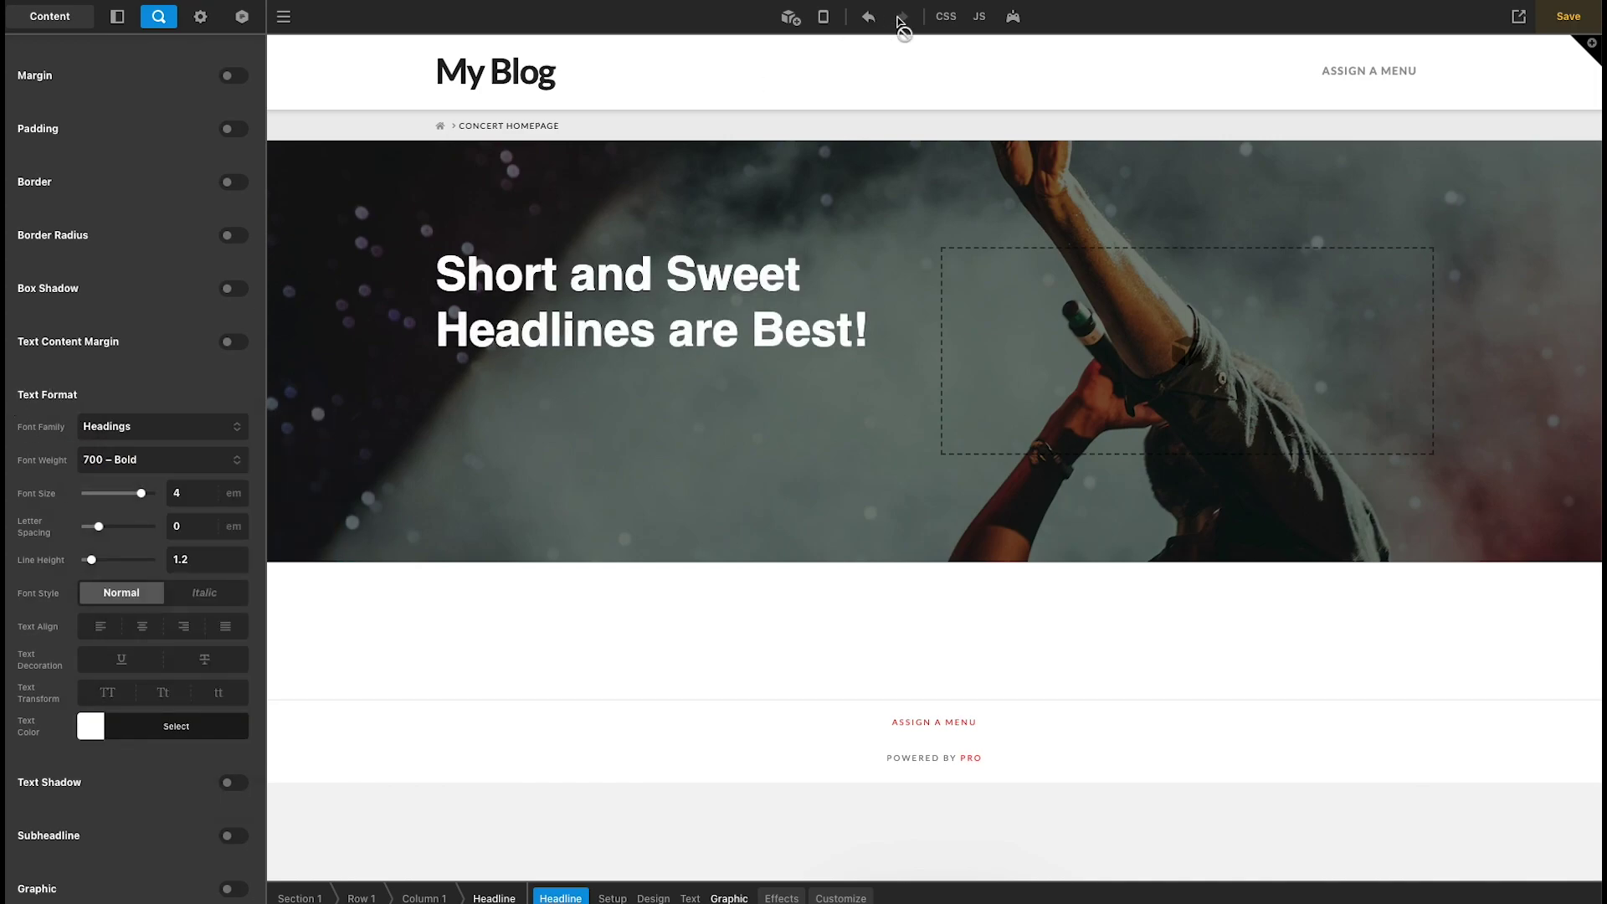
Step: Add a Text element under the headline using the Body Copy font at regular weight
{"action": "left_click", "coordinate": [791, 19]}
{"action": "type", "text": "text"}
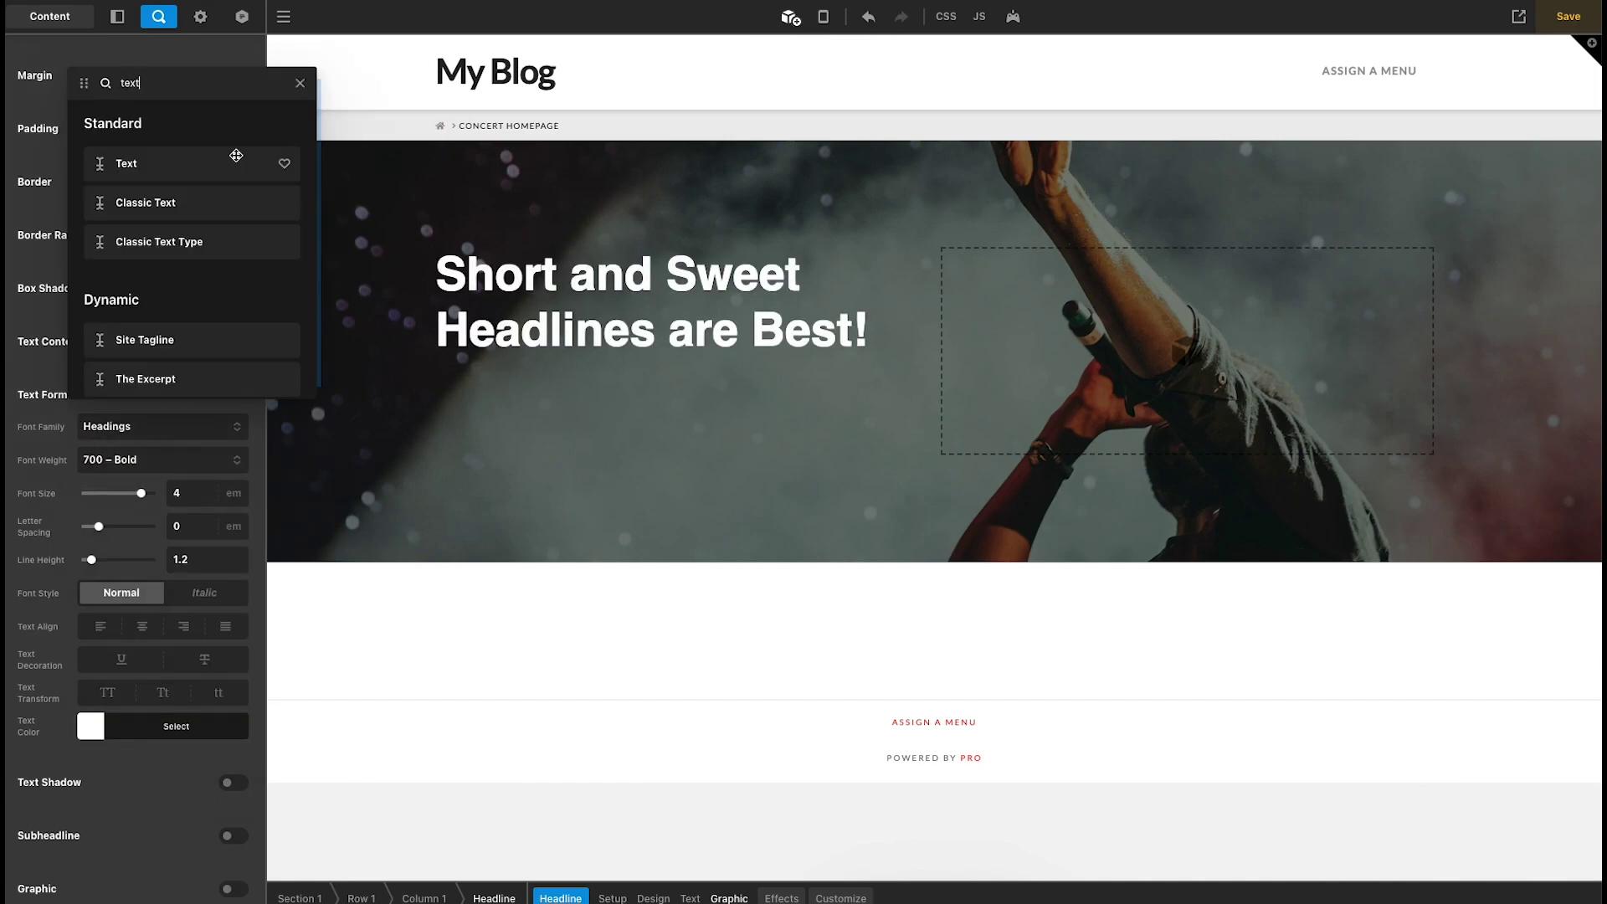
{"action": "left_click_drag", "start_coordinate": [235, 159], "coordinate": [552, 380]}
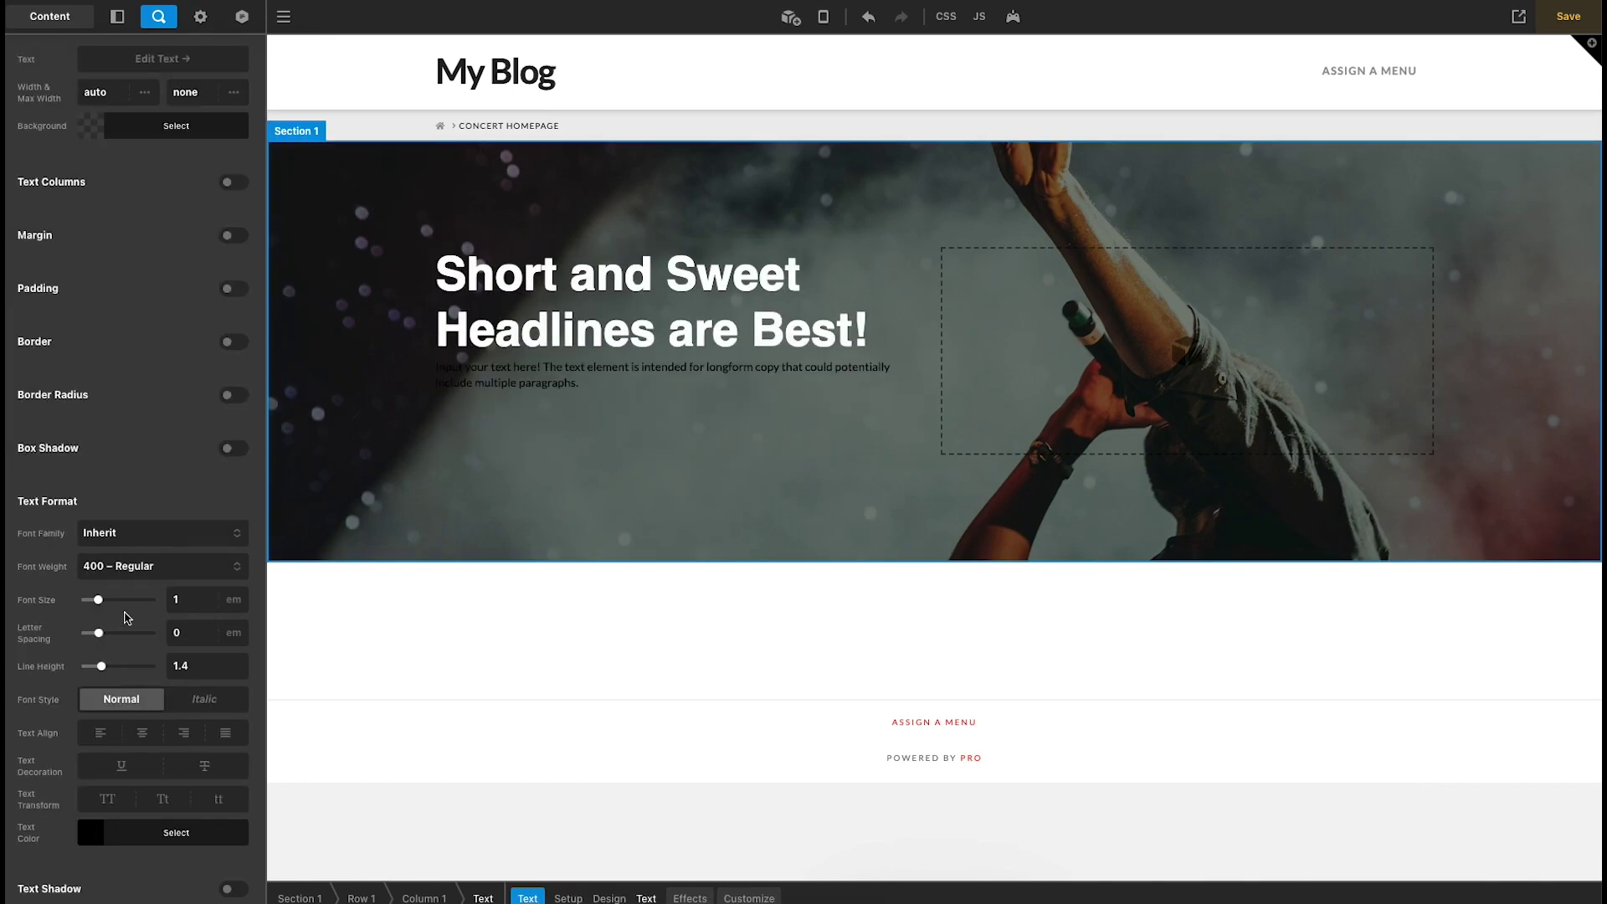
{"action": "left_click", "coordinate": [159, 534]}
{"action": "left_click", "coordinate": [152, 549]}
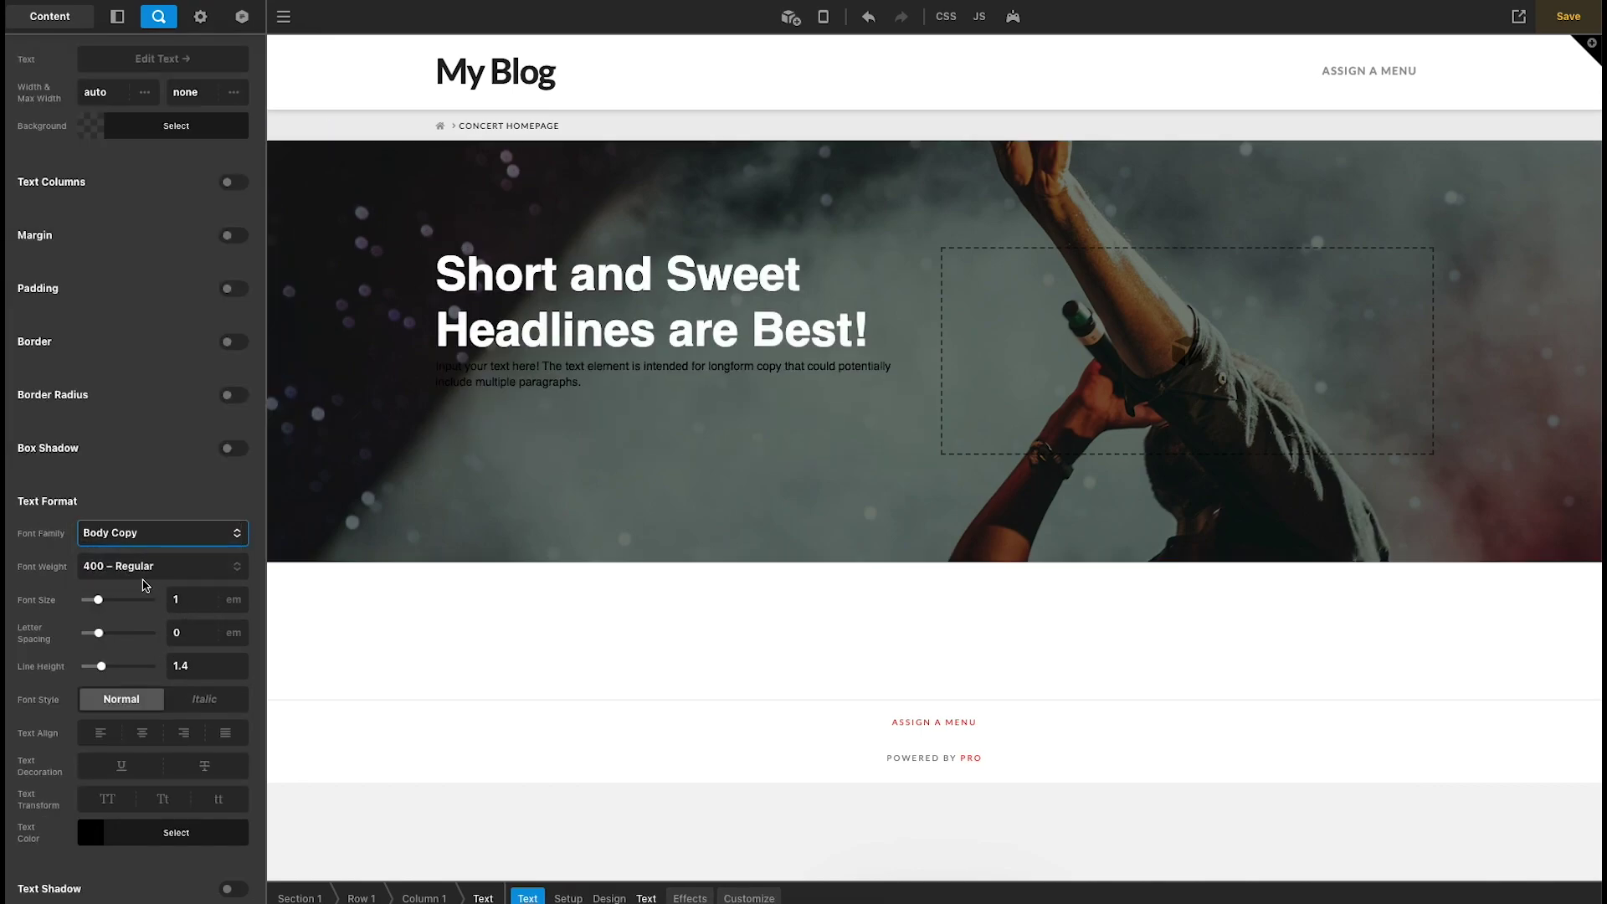
{"action": "left_click", "coordinate": [145, 568]}
{"action": "left_click", "coordinate": [139, 566]}
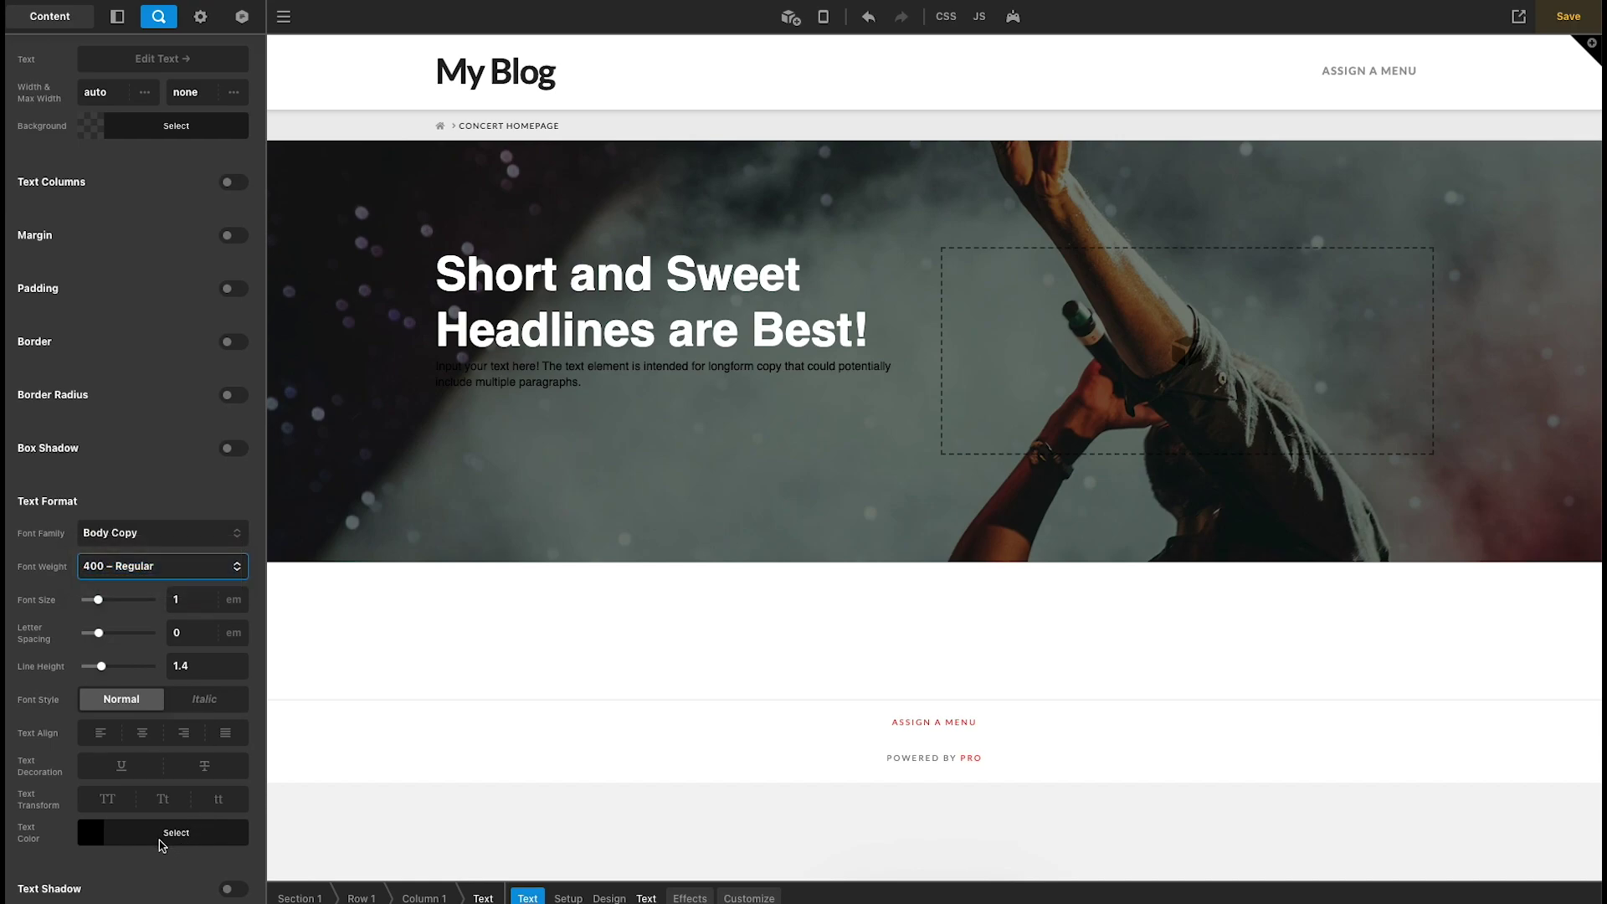
Step: Make the paragraph translucent white with a 1.5em font size
{"action": "left_click", "coordinate": [167, 833]}
{"action": "left_click_drag", "start_coordinate": [211, 637], "coordinate": [77, 566]}
{"action": "left_click", "coordinate": [222, 717]}
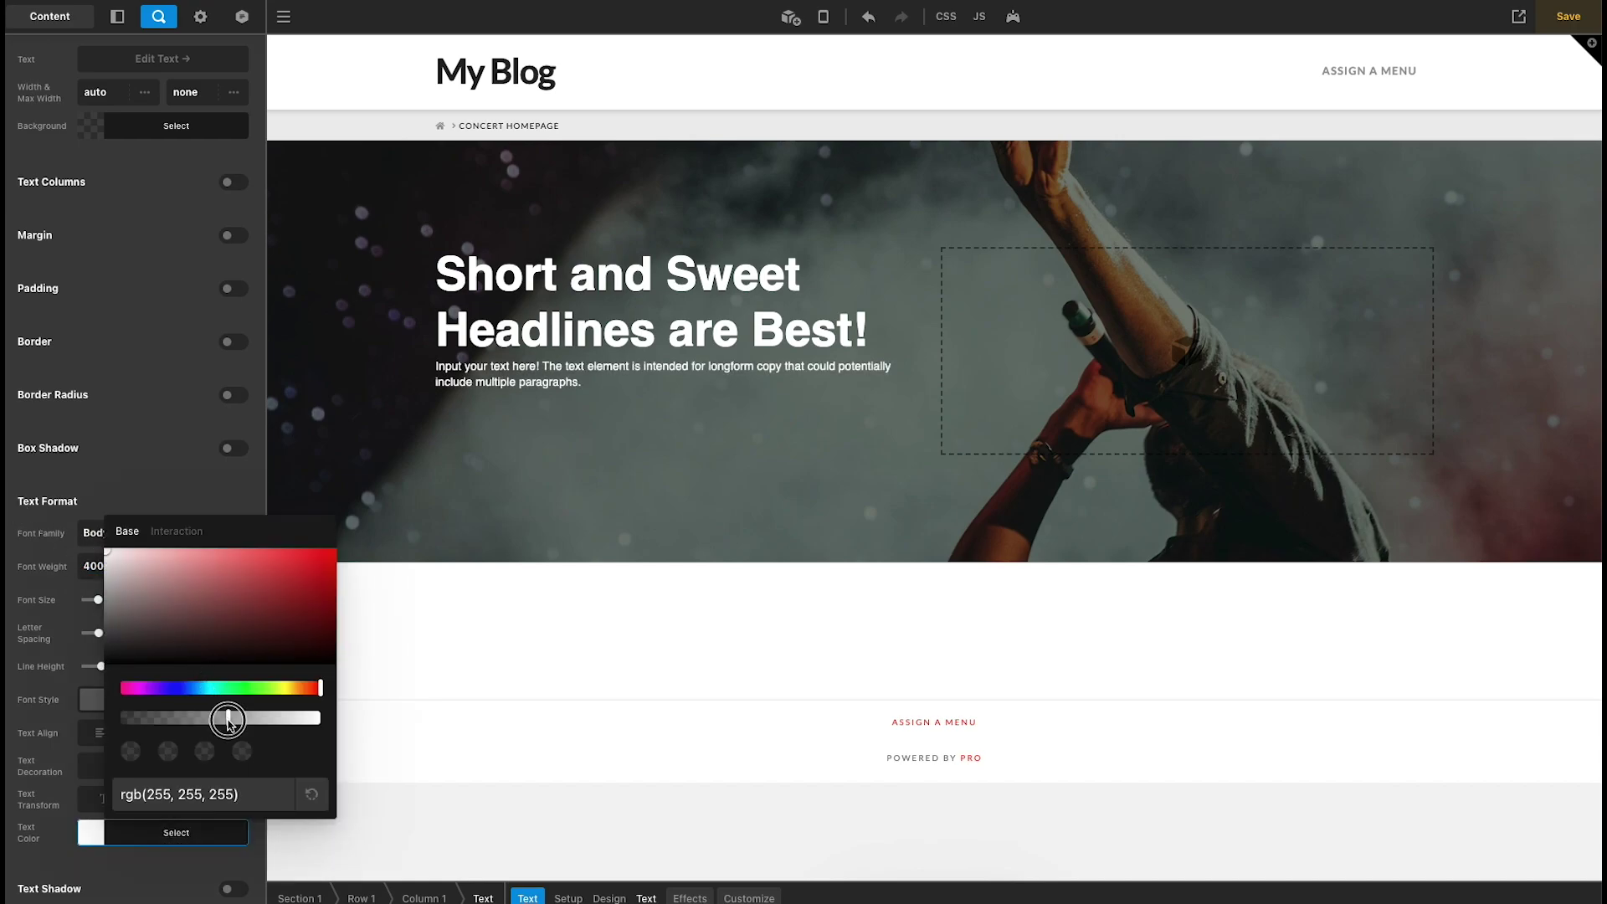
{"action": "left_click", "coordinate": [63, 680]}
{"action": "left_click", "coordinate": [204, 600]}
{"action": "type", "text": ".5"}
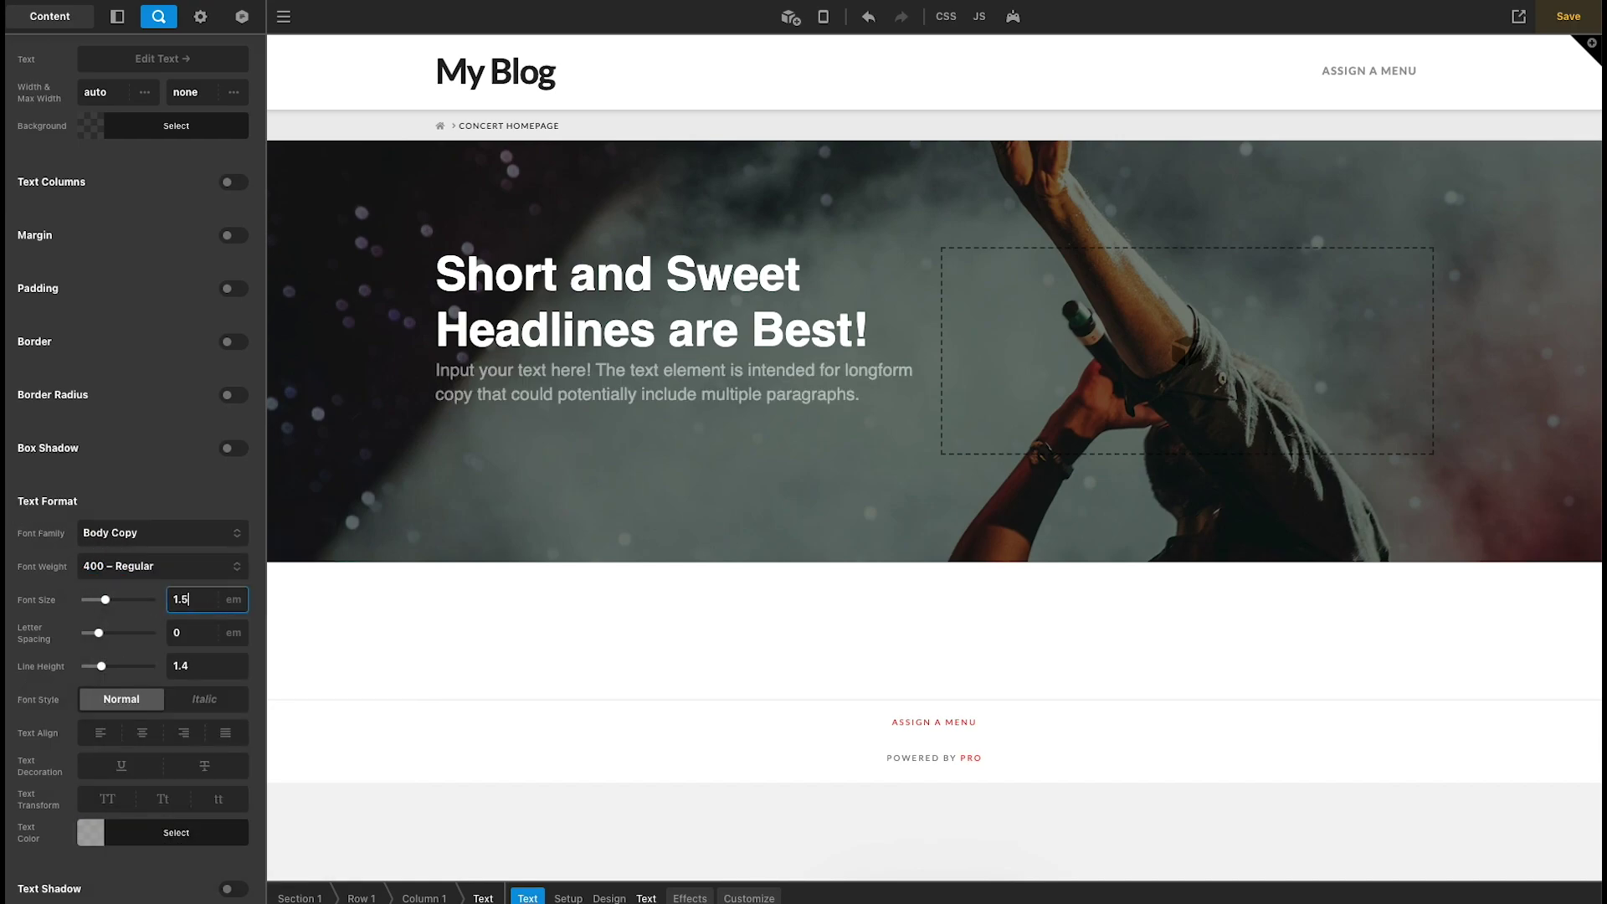
{"action": "left_click", "coordinate": [63, 624]}
Step: Add a Div container above the headline and open its Customize settings
{"action": "left_click", "coordinate": [791, 18]}
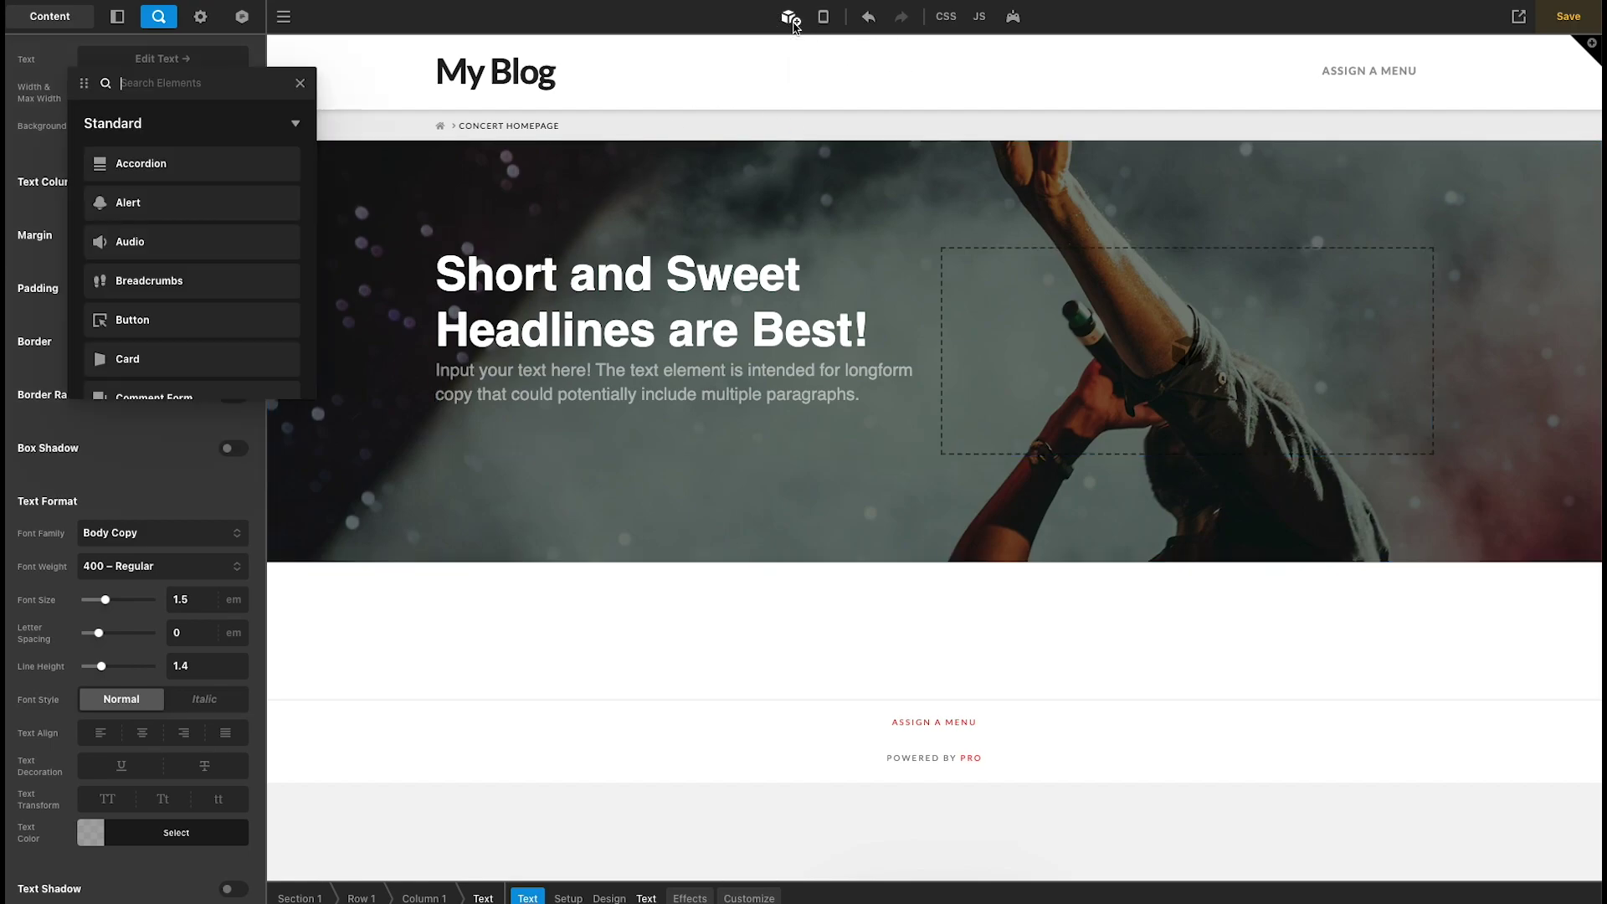
{"action": "type", "text": "div"}
{"action": "left_click_drag", "start_coordinate": [239, 167], "coordinate": [494, 261]}
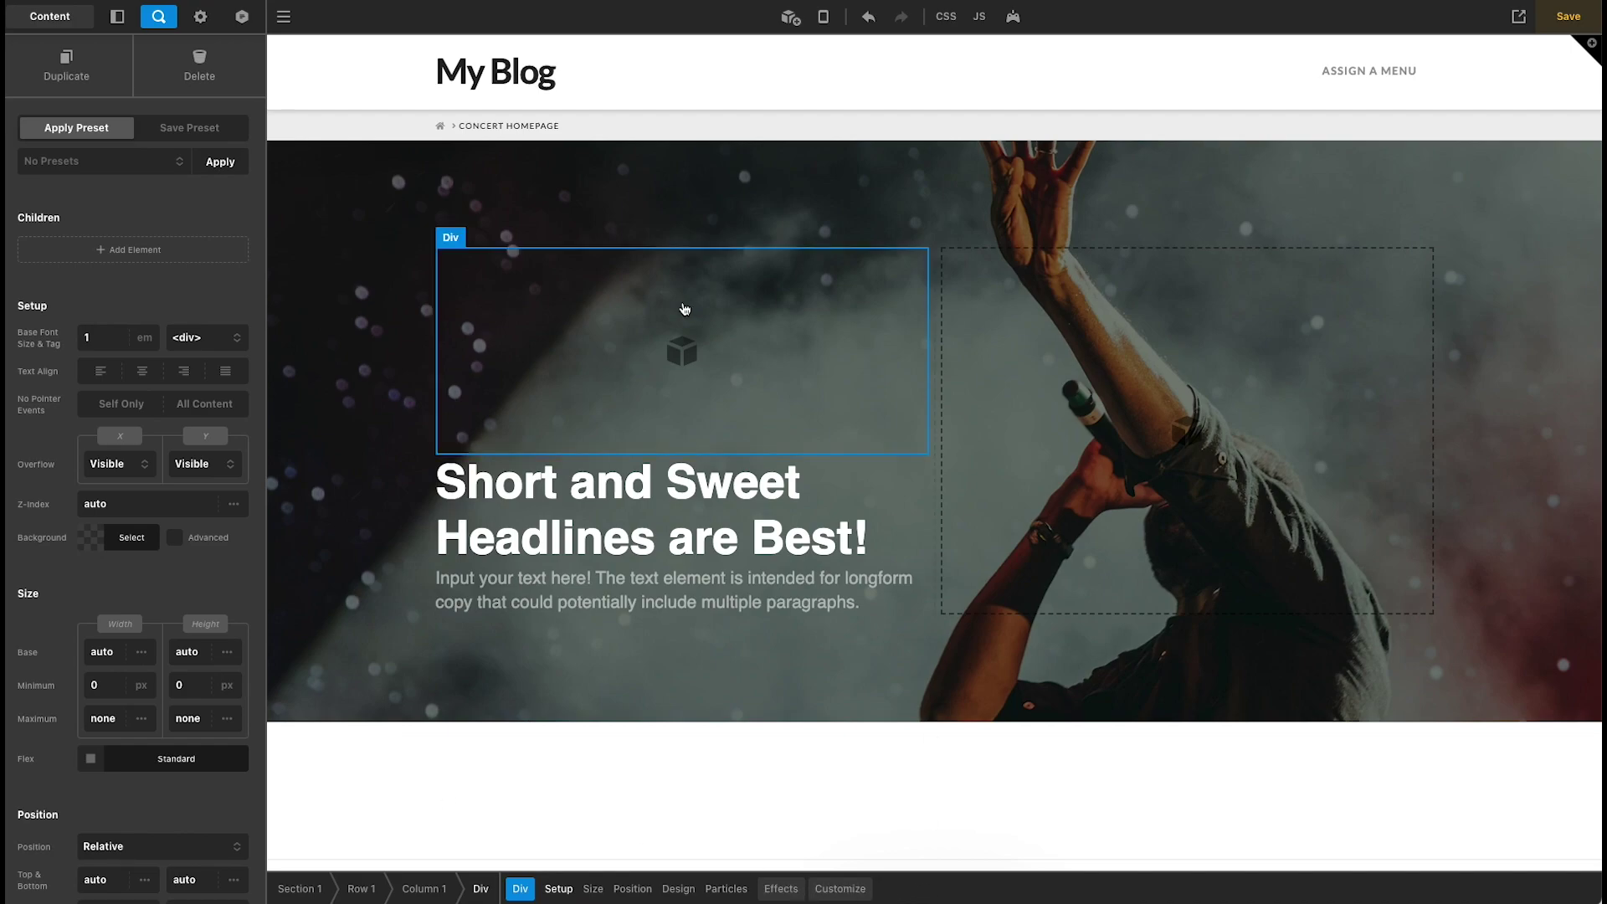
{"action": "left_click", "coordinate": [661, 318]}
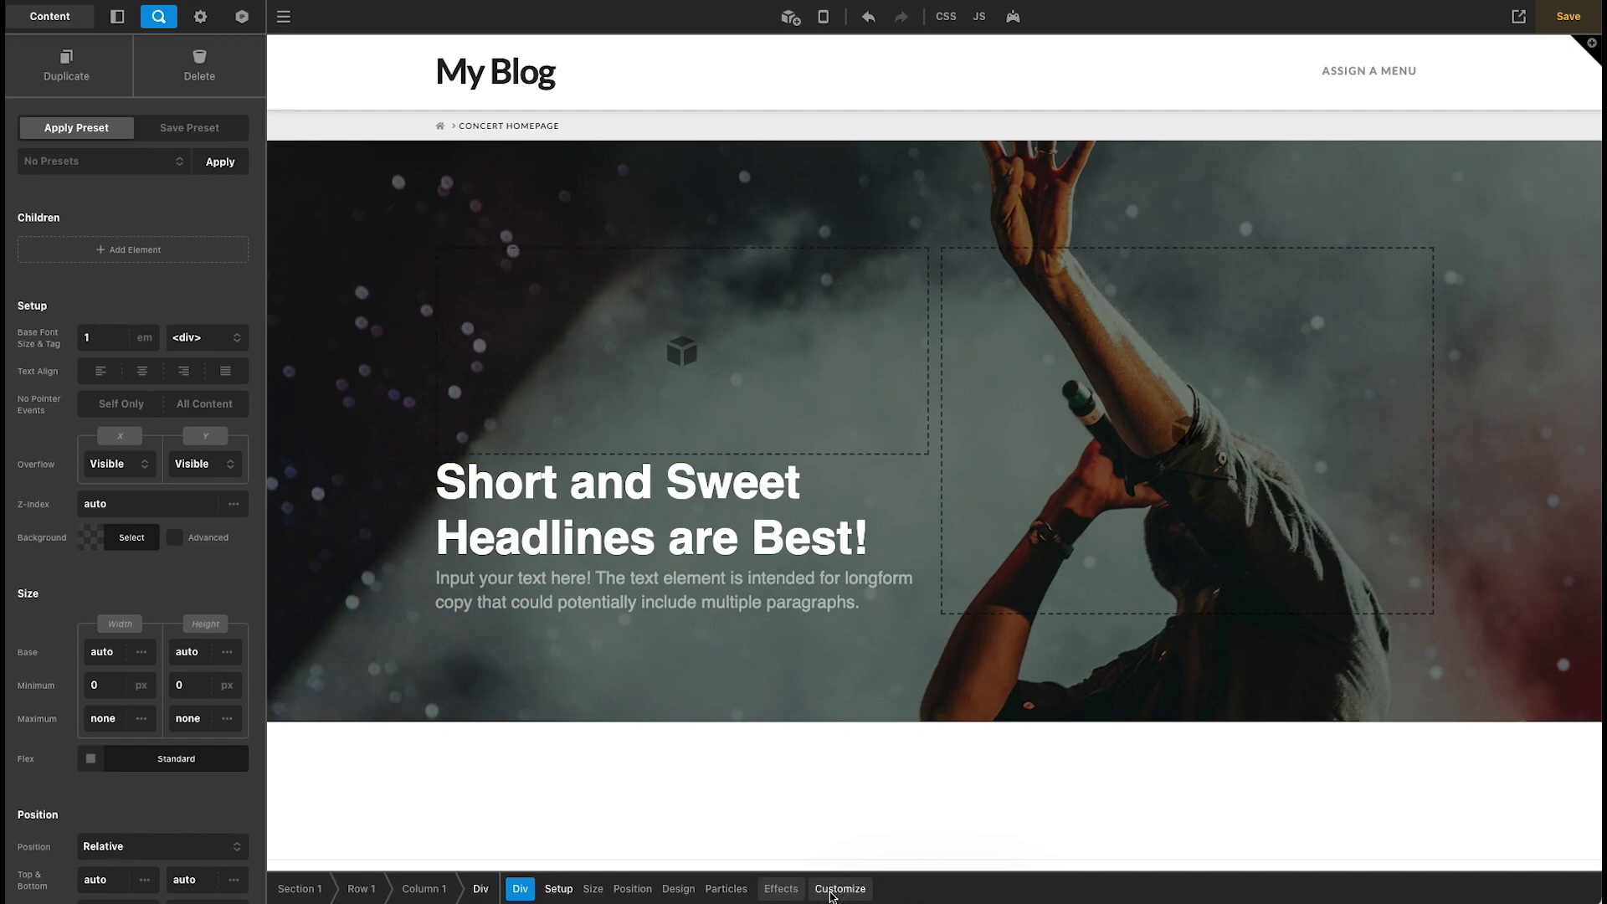
{"action": "left_click", "coordinate": [825, 888]}
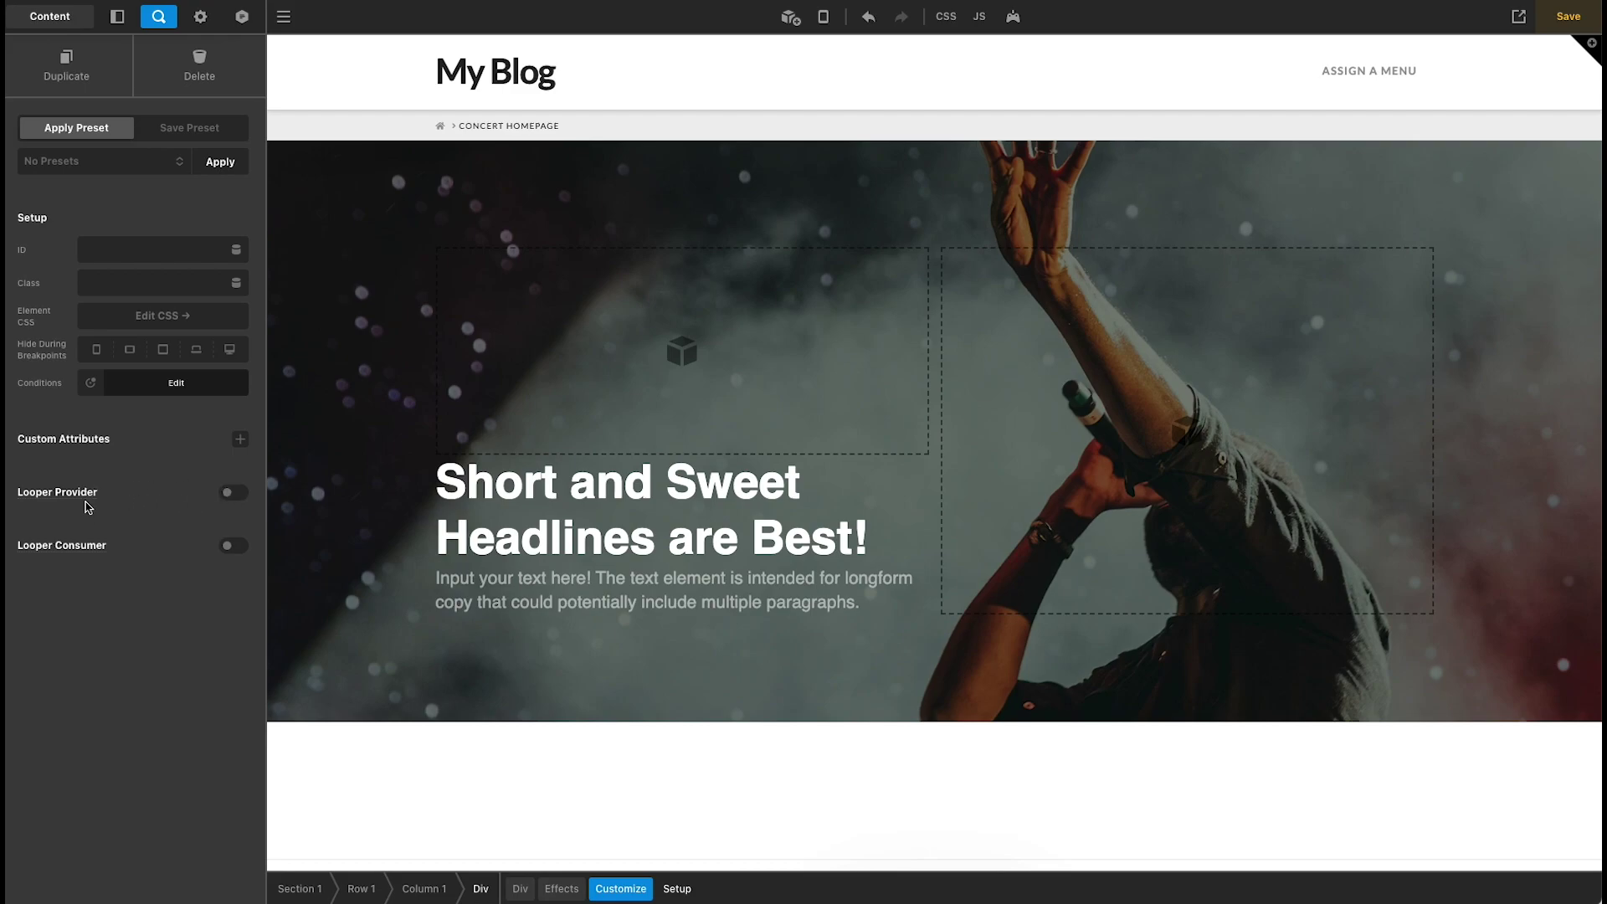
Step: Make the Div a Query Builder looper provider querying Event posts
{"action": "left_click", "coordinate": [232, 492]}
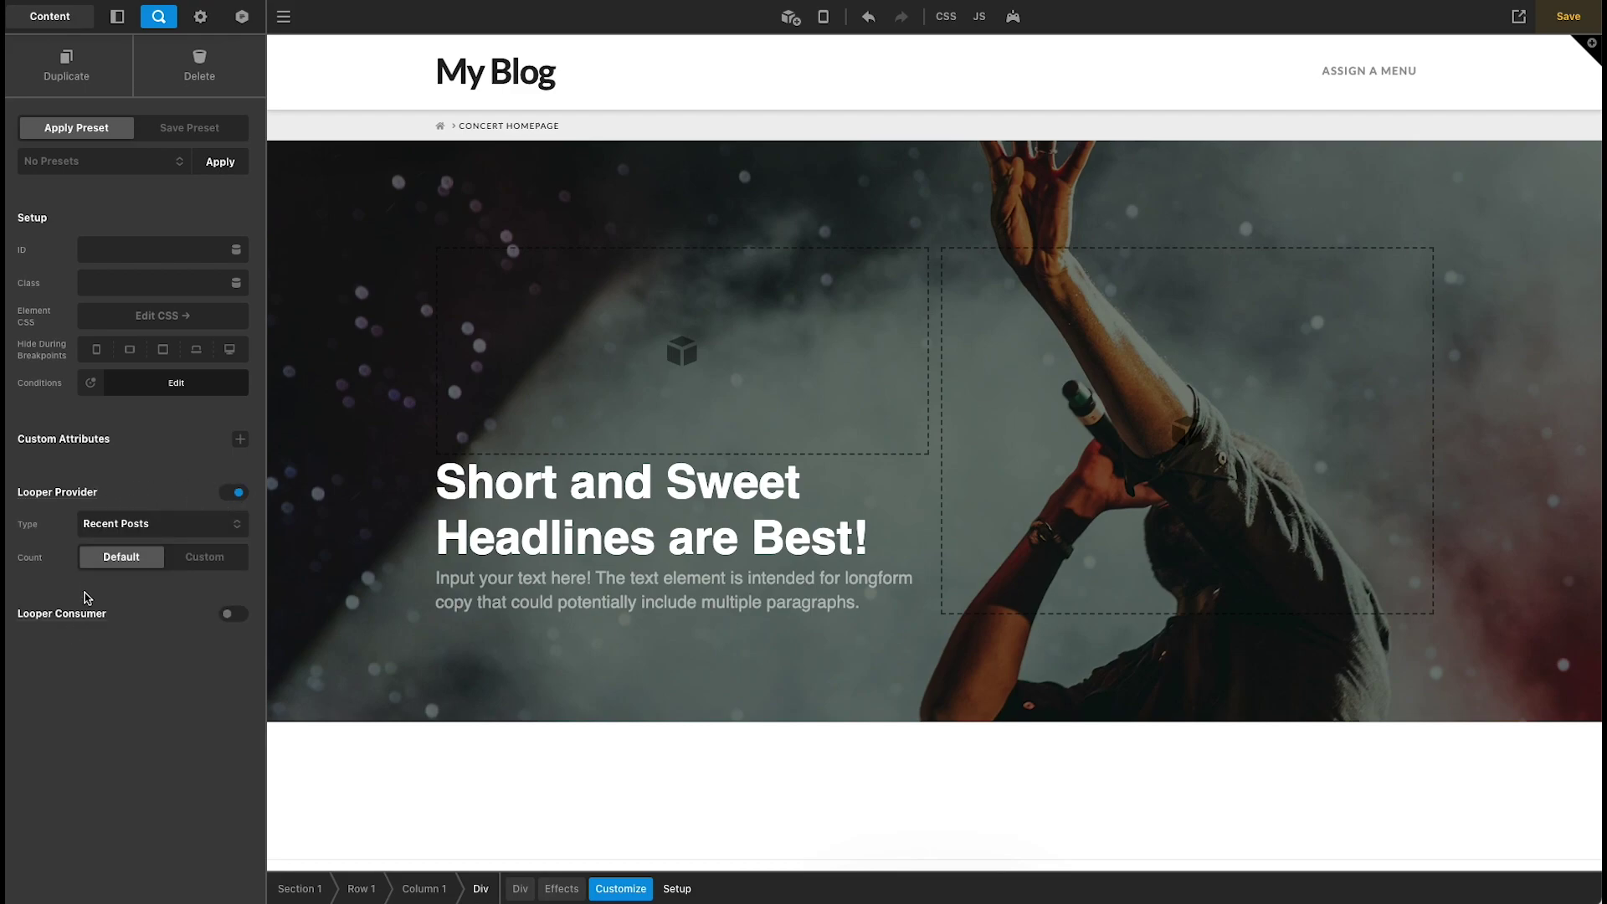
{"action": "left_click", "coordinate": [162, 524]}
{"action": "left_click", "coordinate": [123, 555]}
{"action": "left_click", "coordinate": [120, 558]}
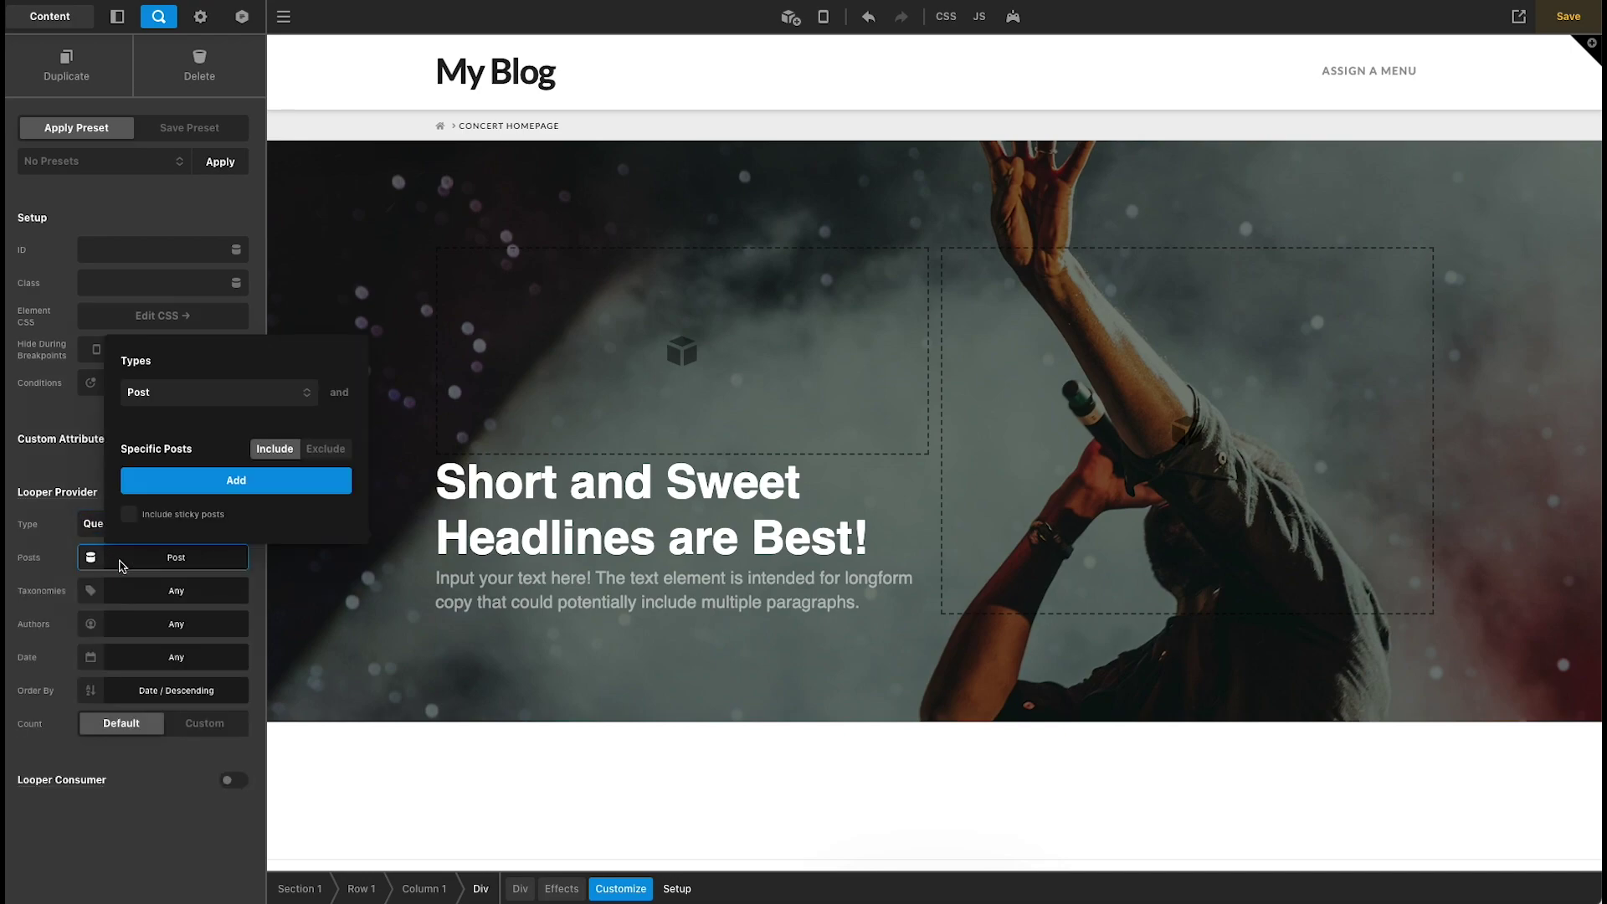
{"action": "left_click", "coordinate": [165, 393]}
{"action": "scroll", "coordinate": [157, 521], "scroll_direction": "down", "scroll_amount": 3}
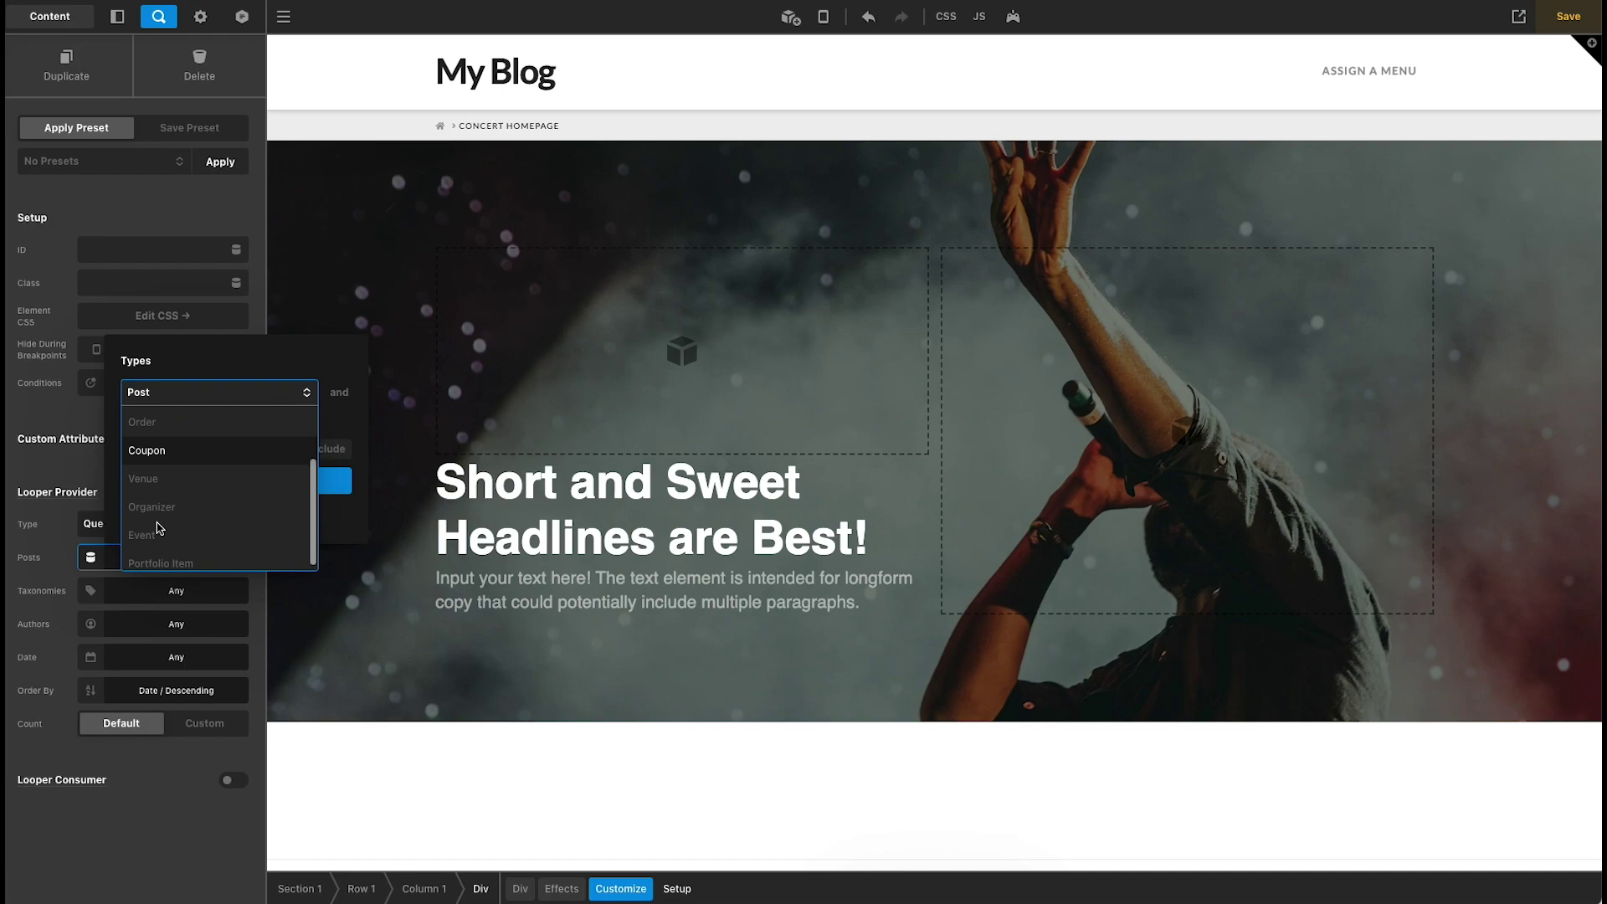
{"action": "left_click", "coordinate": [159, 528]}
{"action": "left_click", "coordinate": [46, 600]}
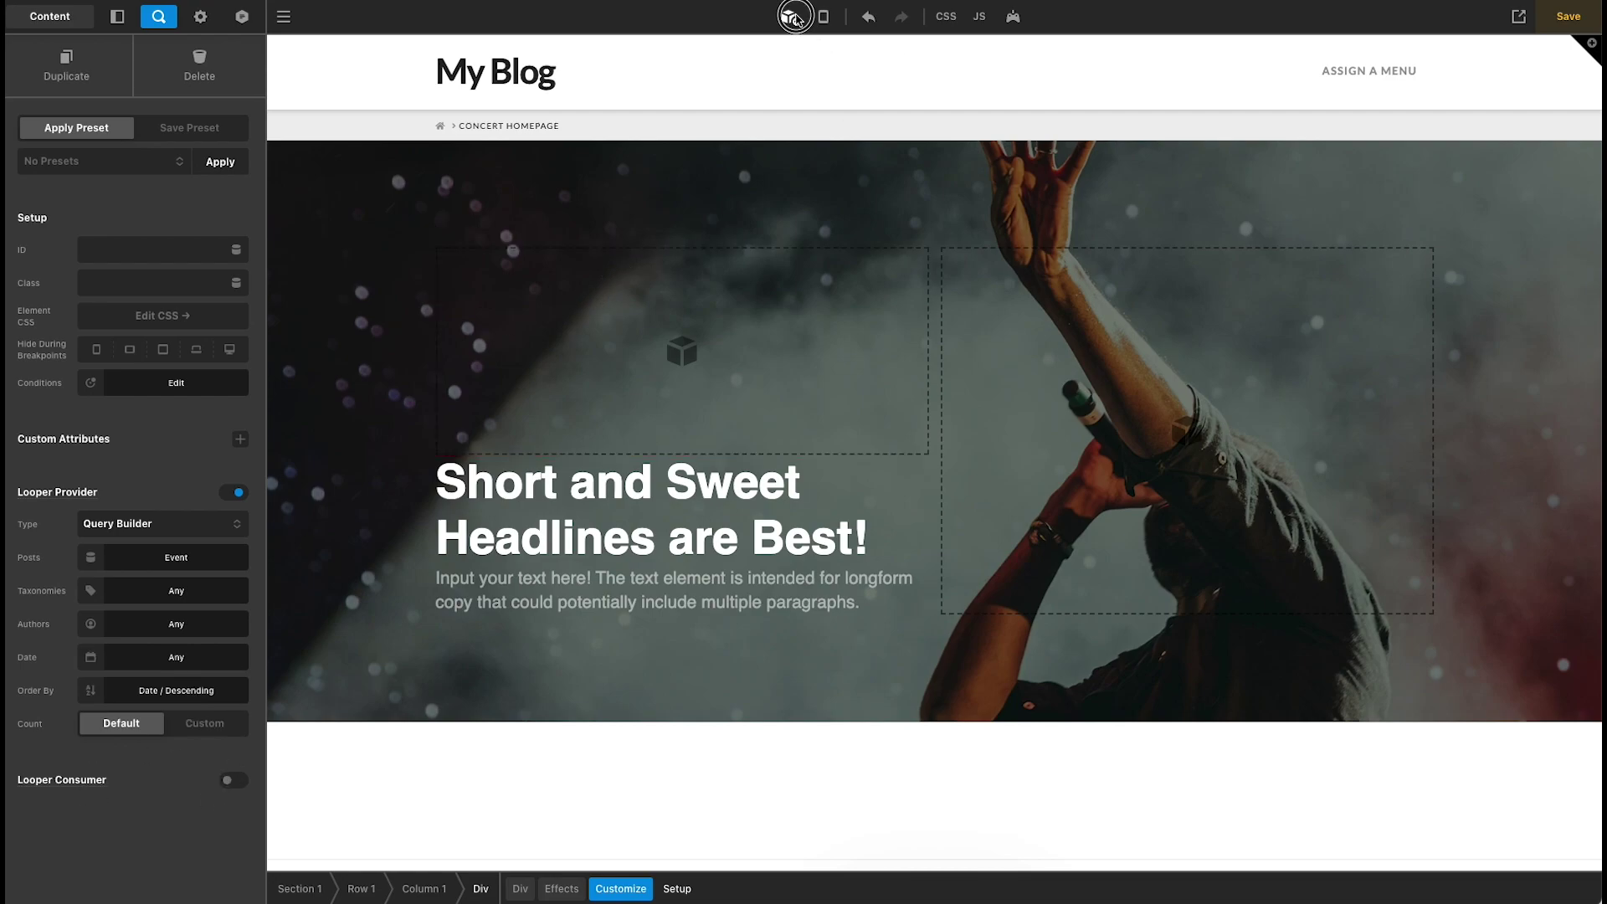
Step: Place a Button in the Div as a looper consumer limited to one item
{"action": "left_click", "coordinate": [791, 17]}
{"action": "type", "text": "button"}
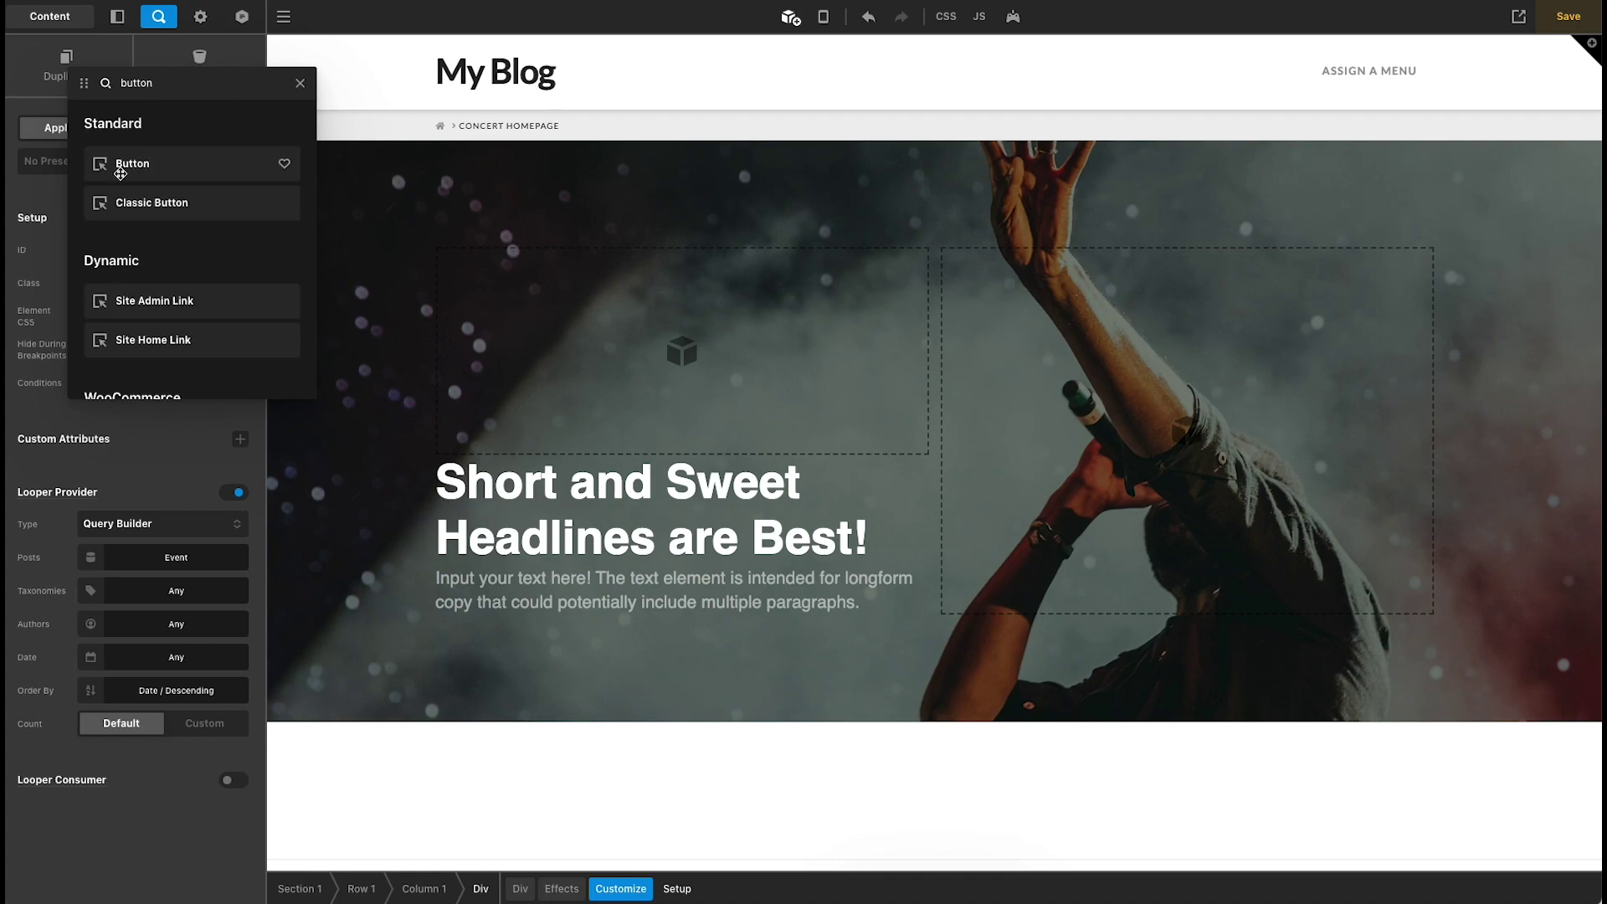
{"action": "left_click_drag", "start_coordinate": [126, 171], "coordinate": [485, 310]}
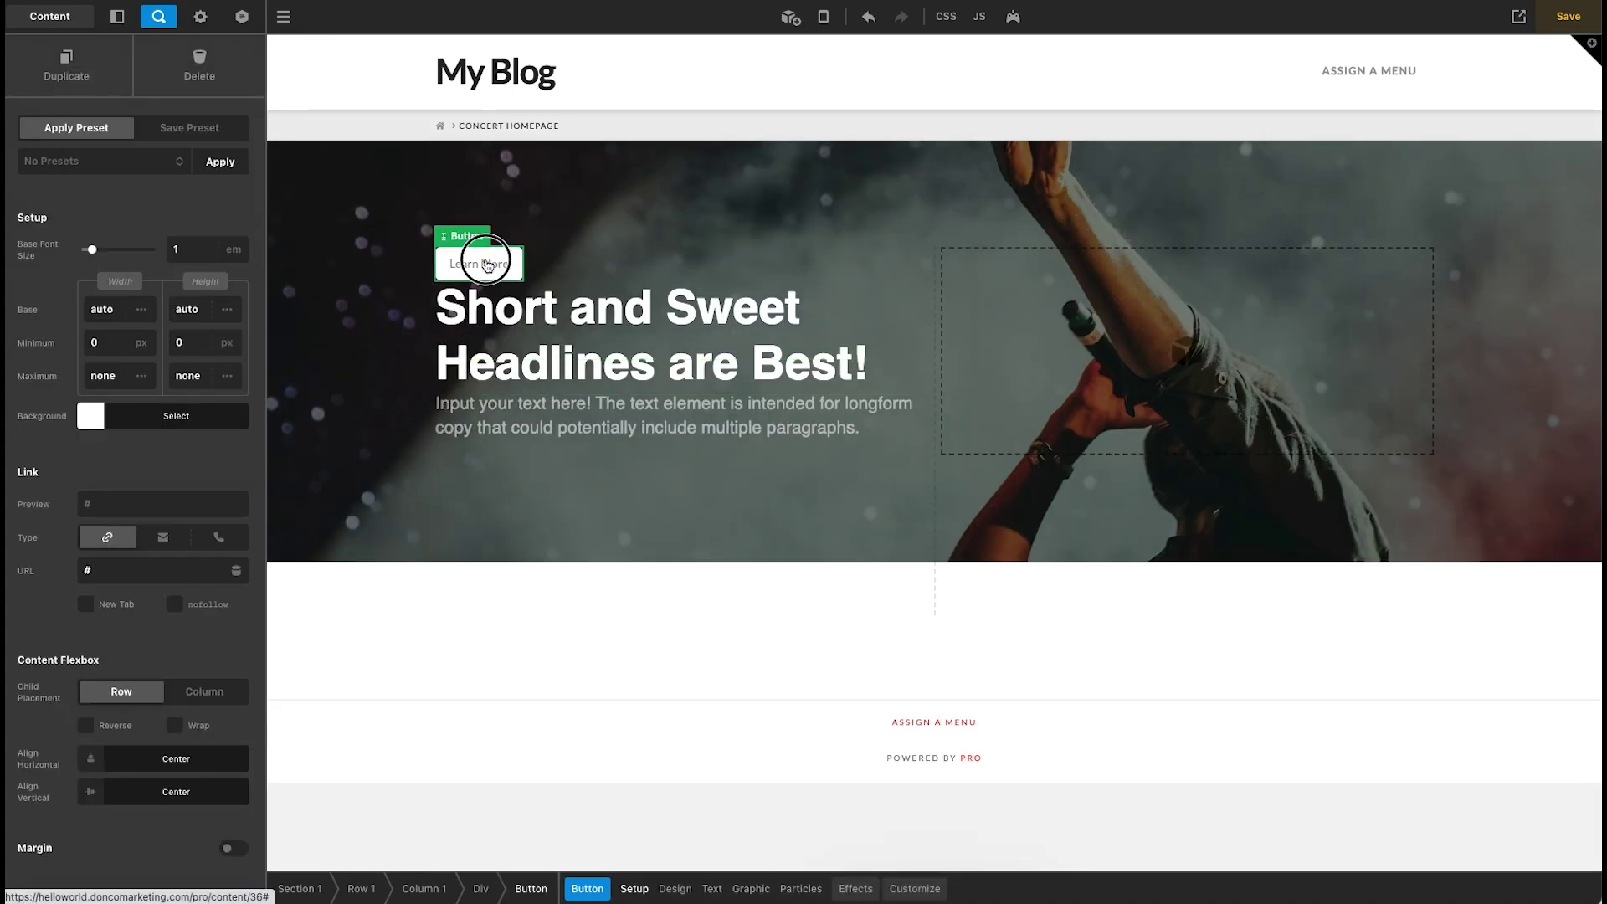
{"action": "left_click", "coordinate": [915, 888]}
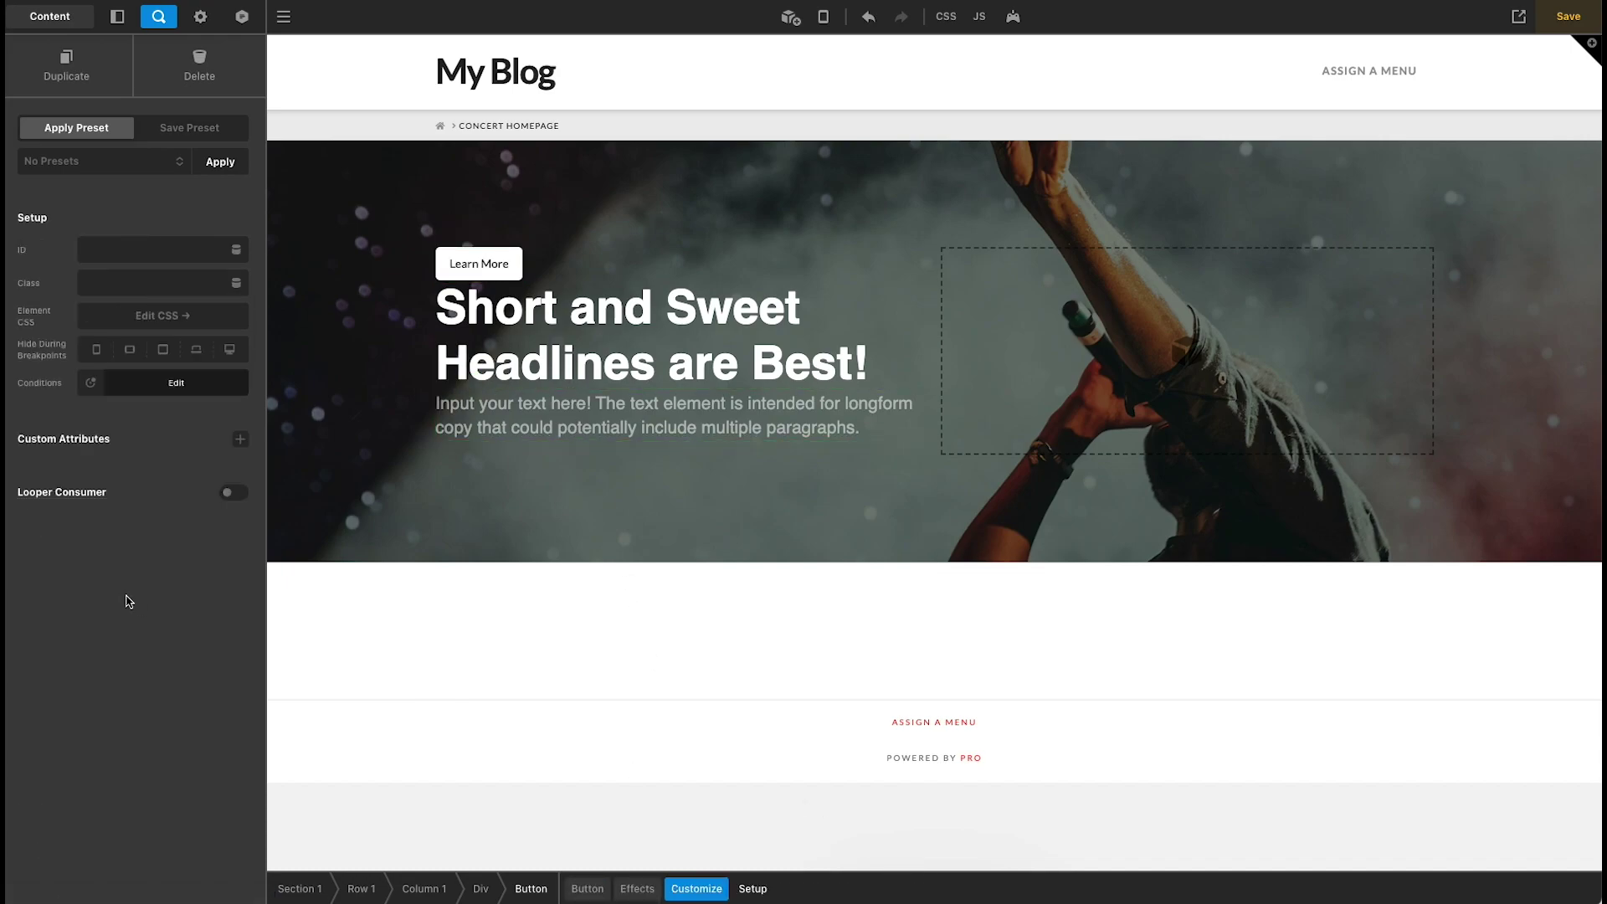
{"action": "left_click", "coordinate": [234, 493]}
{"action": "left_click", "coordinate": [163, 523]}
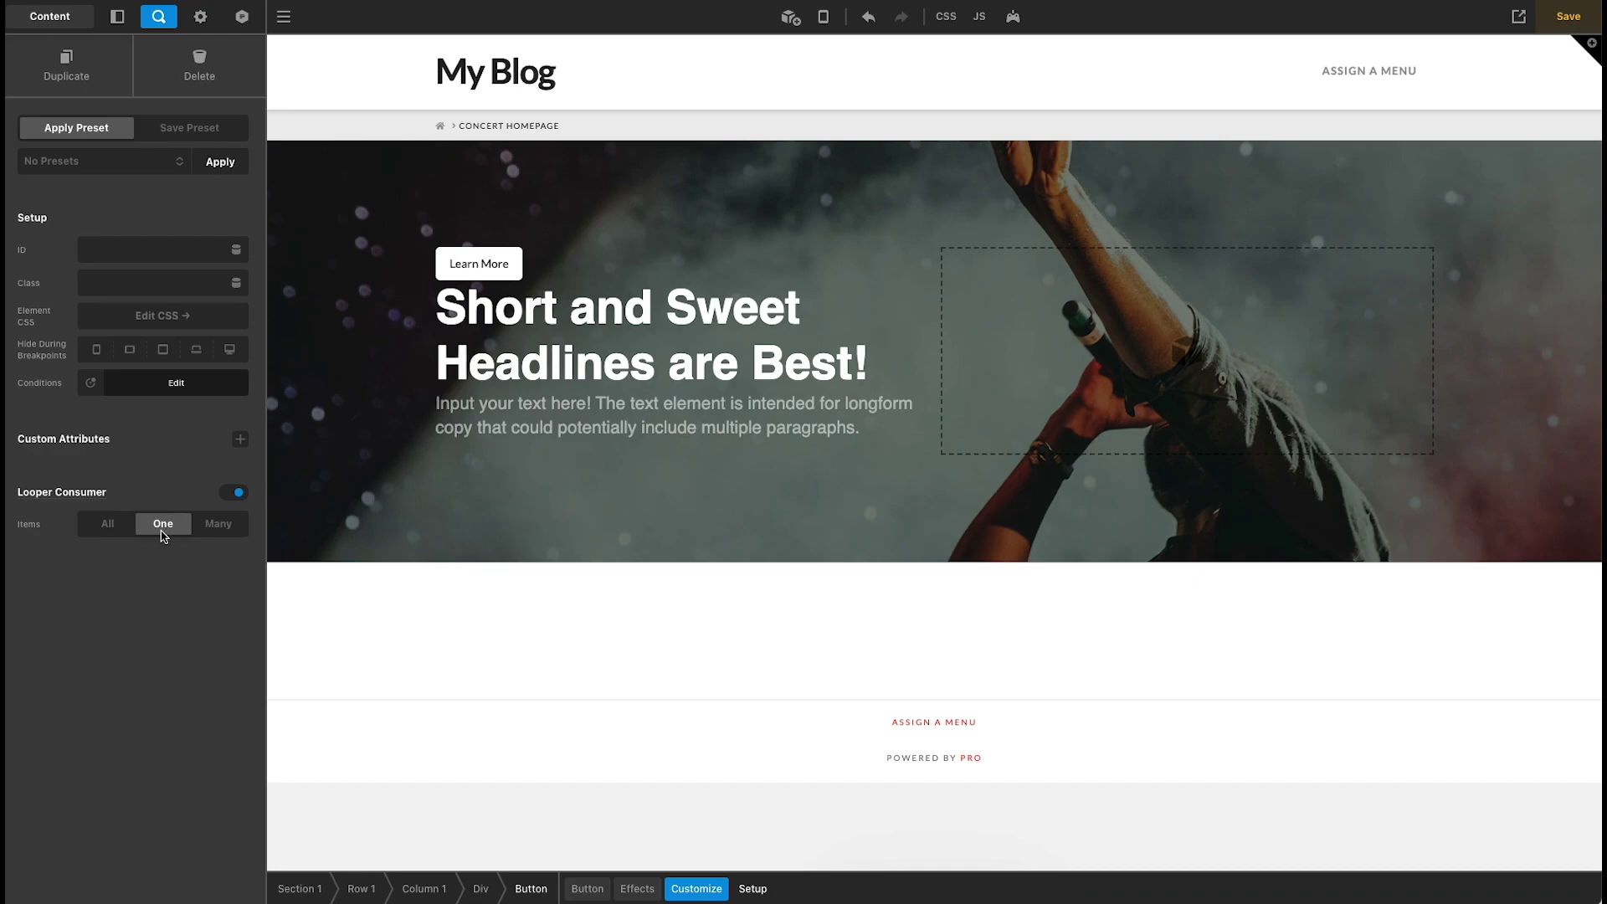
{"action": "left_click", "coordinate": [498, 268]}
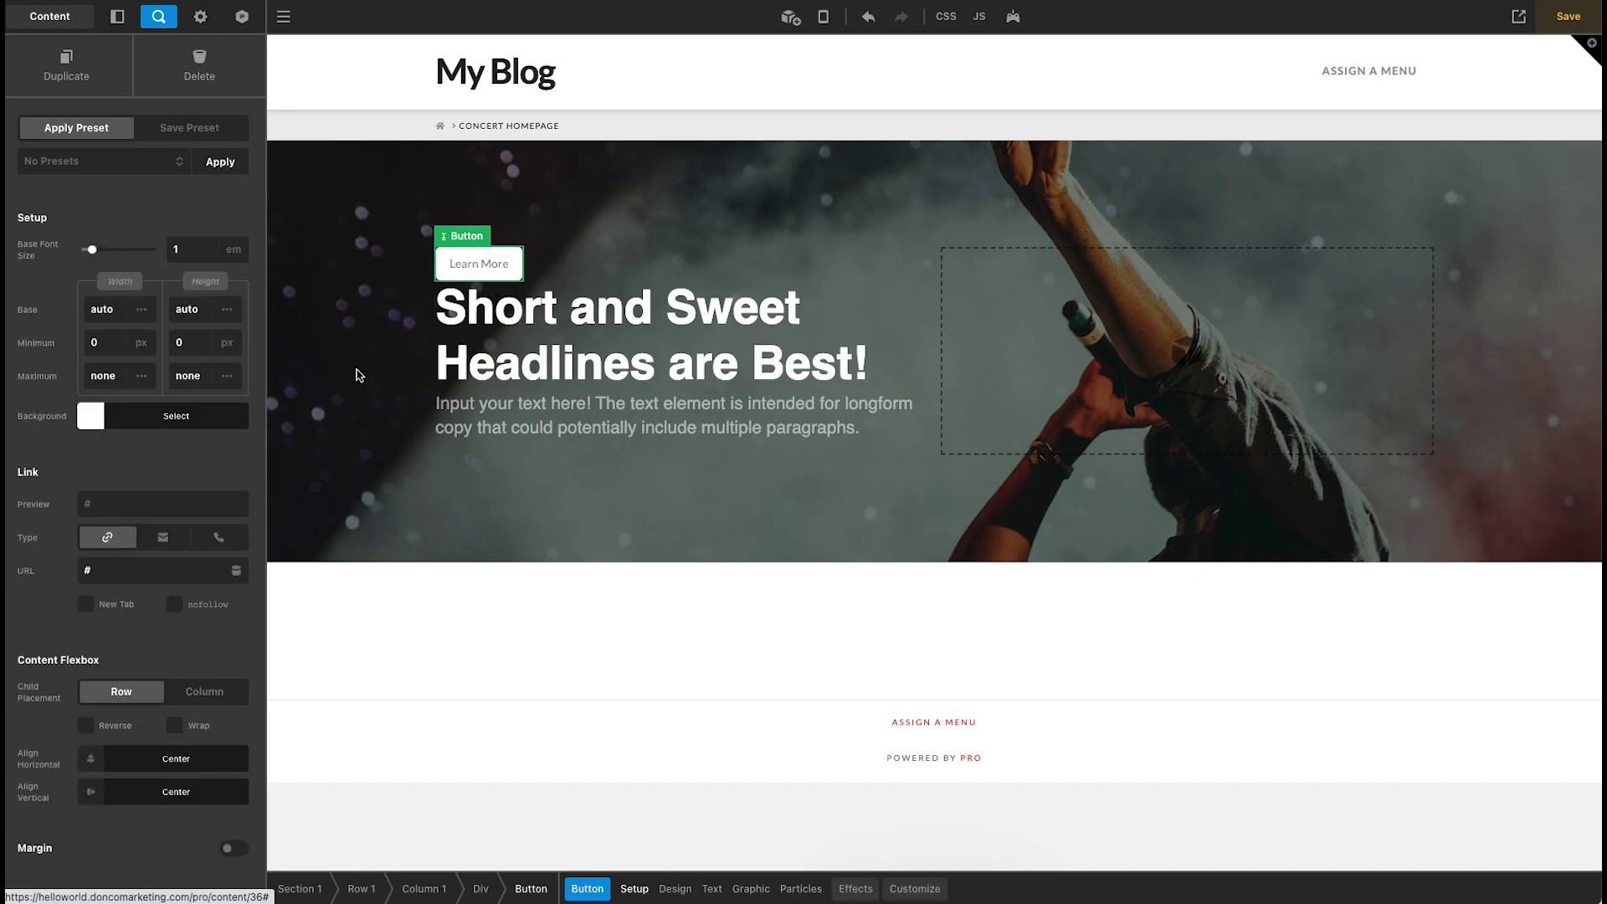
{"action": "left_click", "coordinate": [160, 573]}
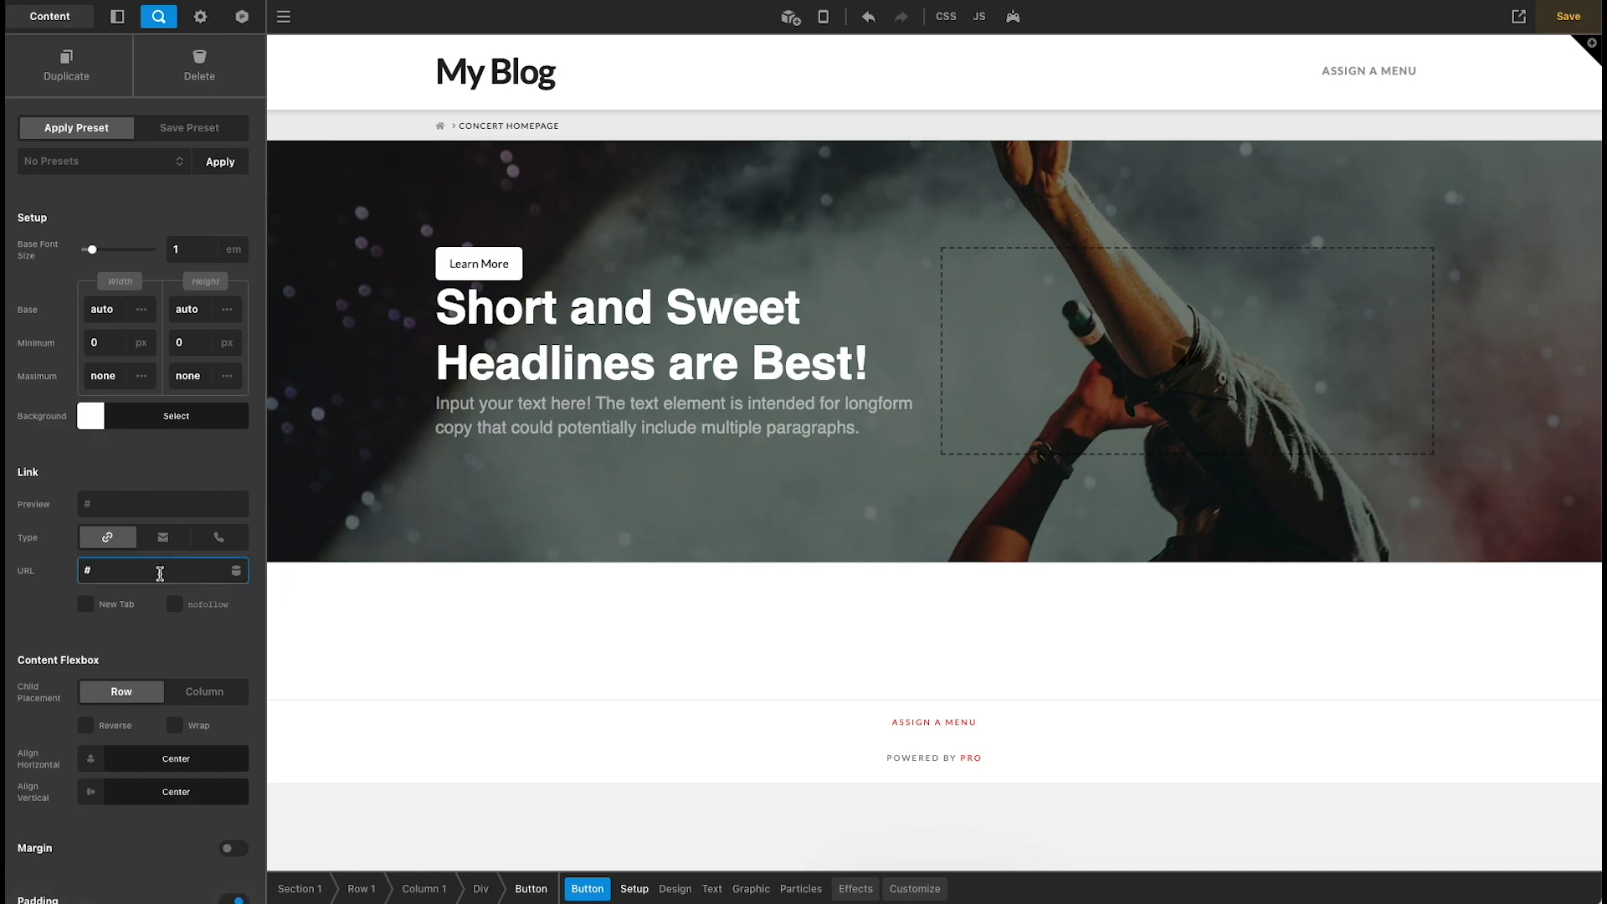
Step: Replace the Learn More label with 'Next Show:' plus the dynamic post title
{"action": "scroll", "coordinate": [178, 573], "scroll_direction": "down", "scroll_amount": 9}
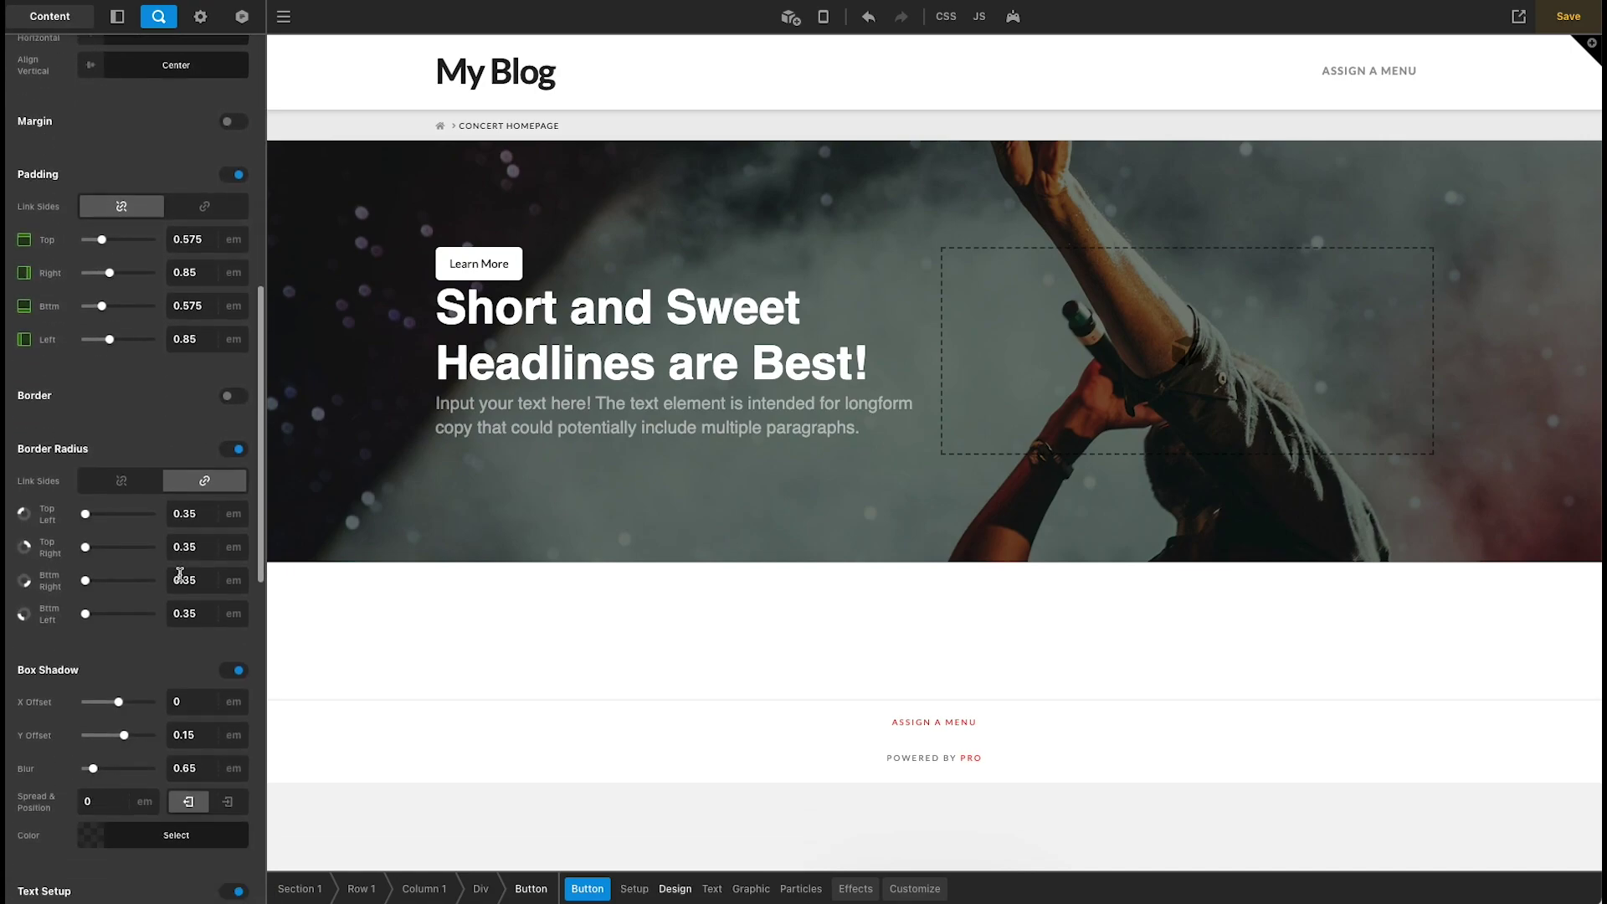
{"action": "scroll", "coordinate": [179, 576], "scroll_direction": "down", "scroll_amount": 4}
{"action": "triple_click", "coordinate": [192, 593]}
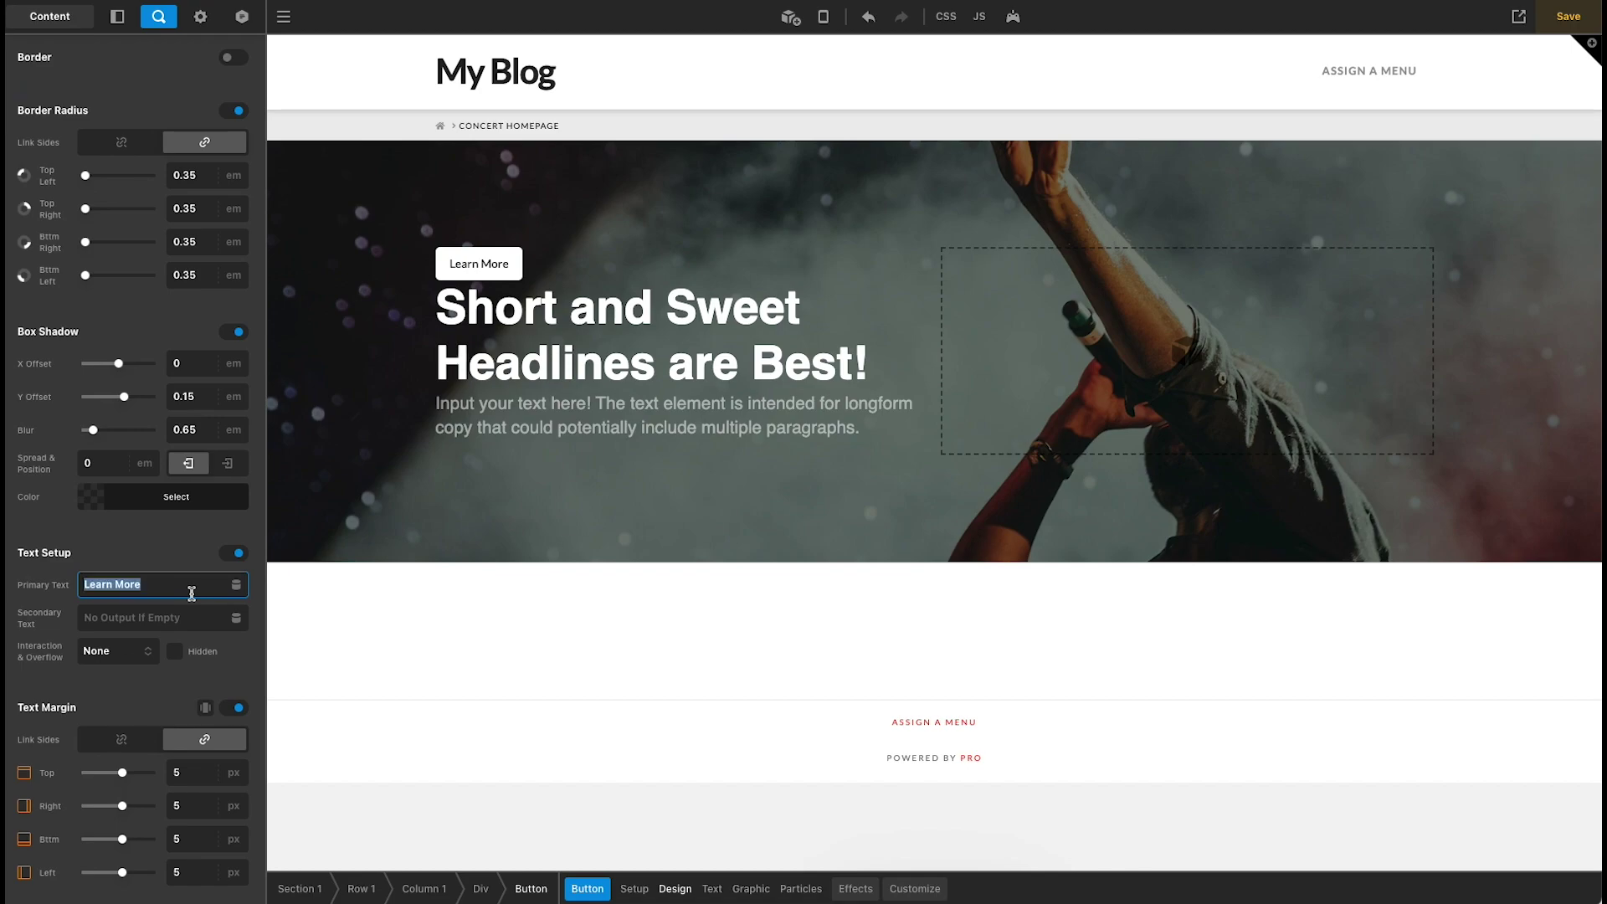
{"action": "key", "text": "BackSpace"}
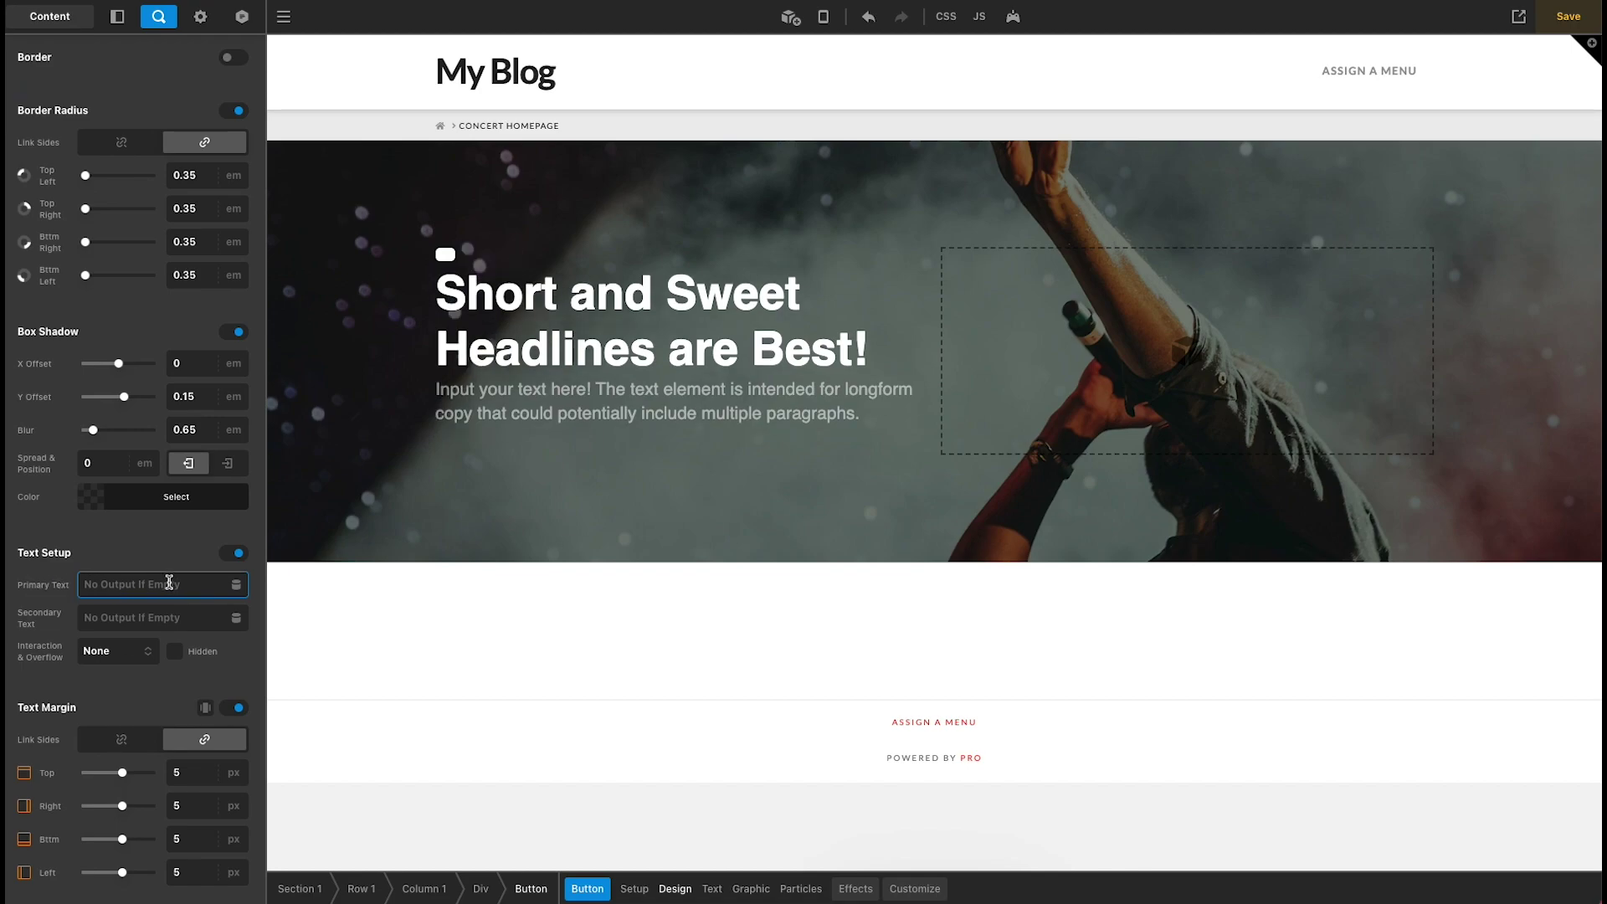
{"action": "type", "text": "Nex"}
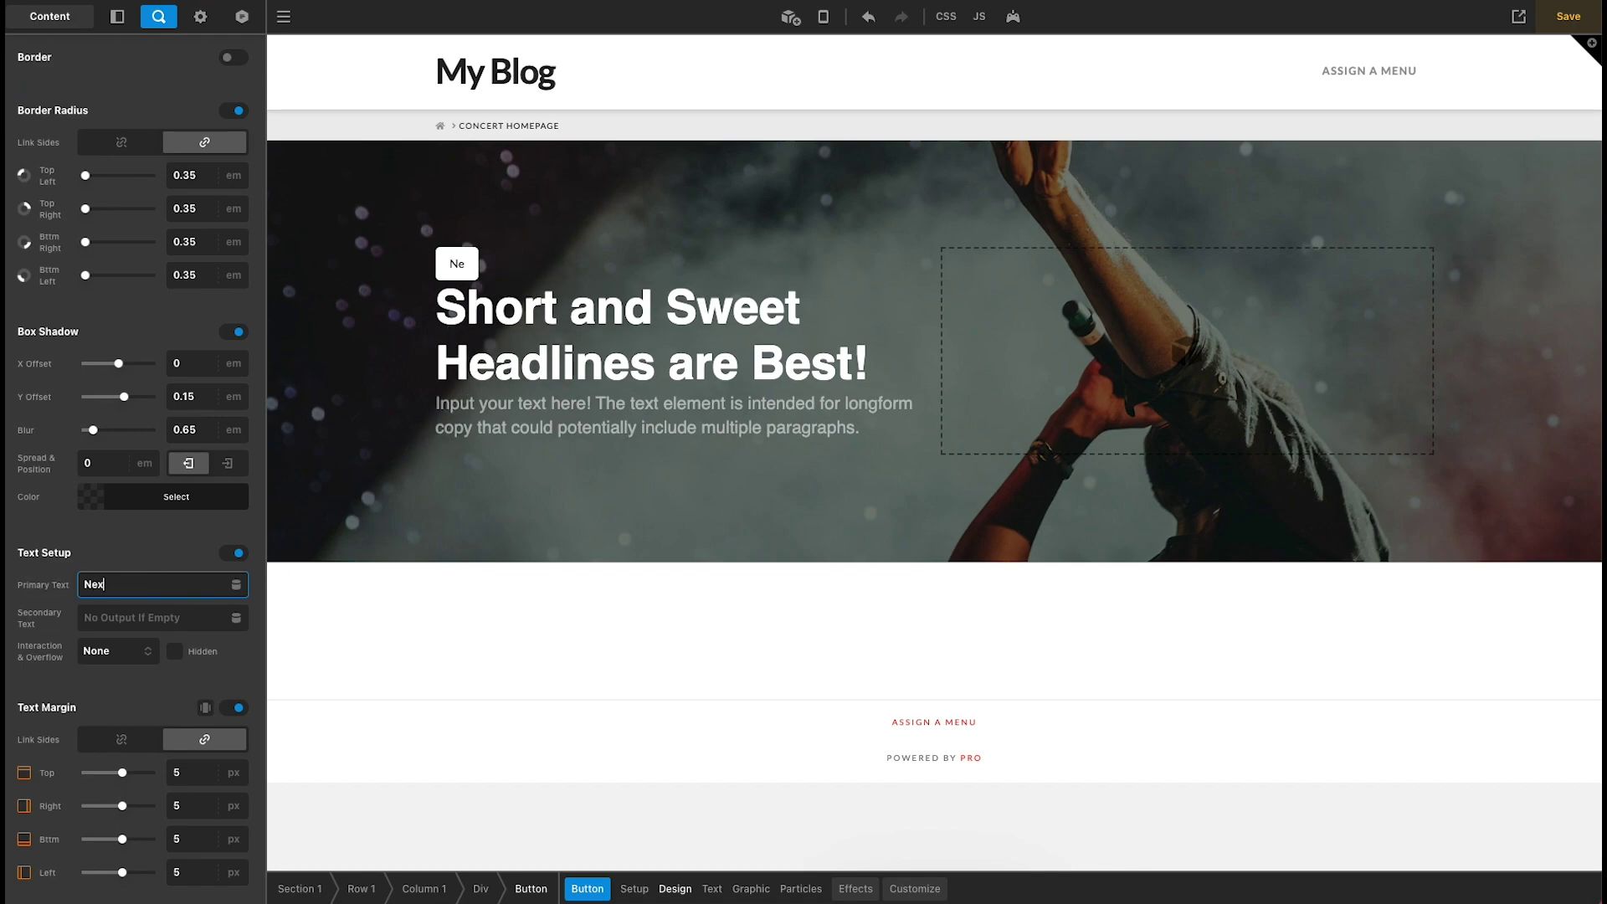
{"action": "type", "text": "t Show:"}
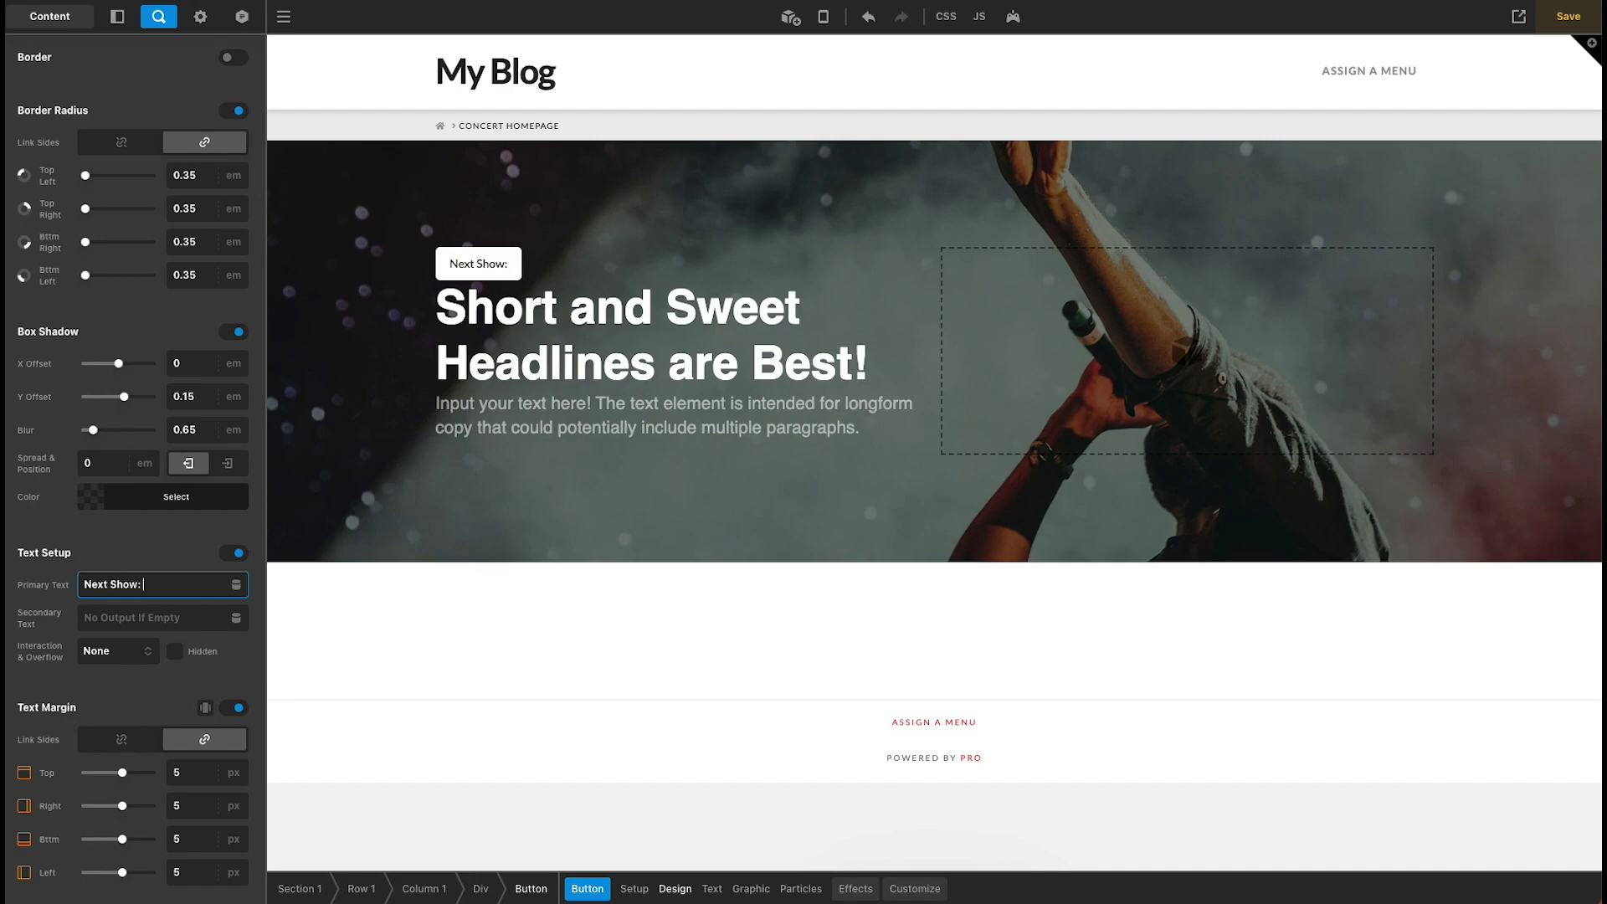
{"action": "left_click", "coordinate": [235, 585]}
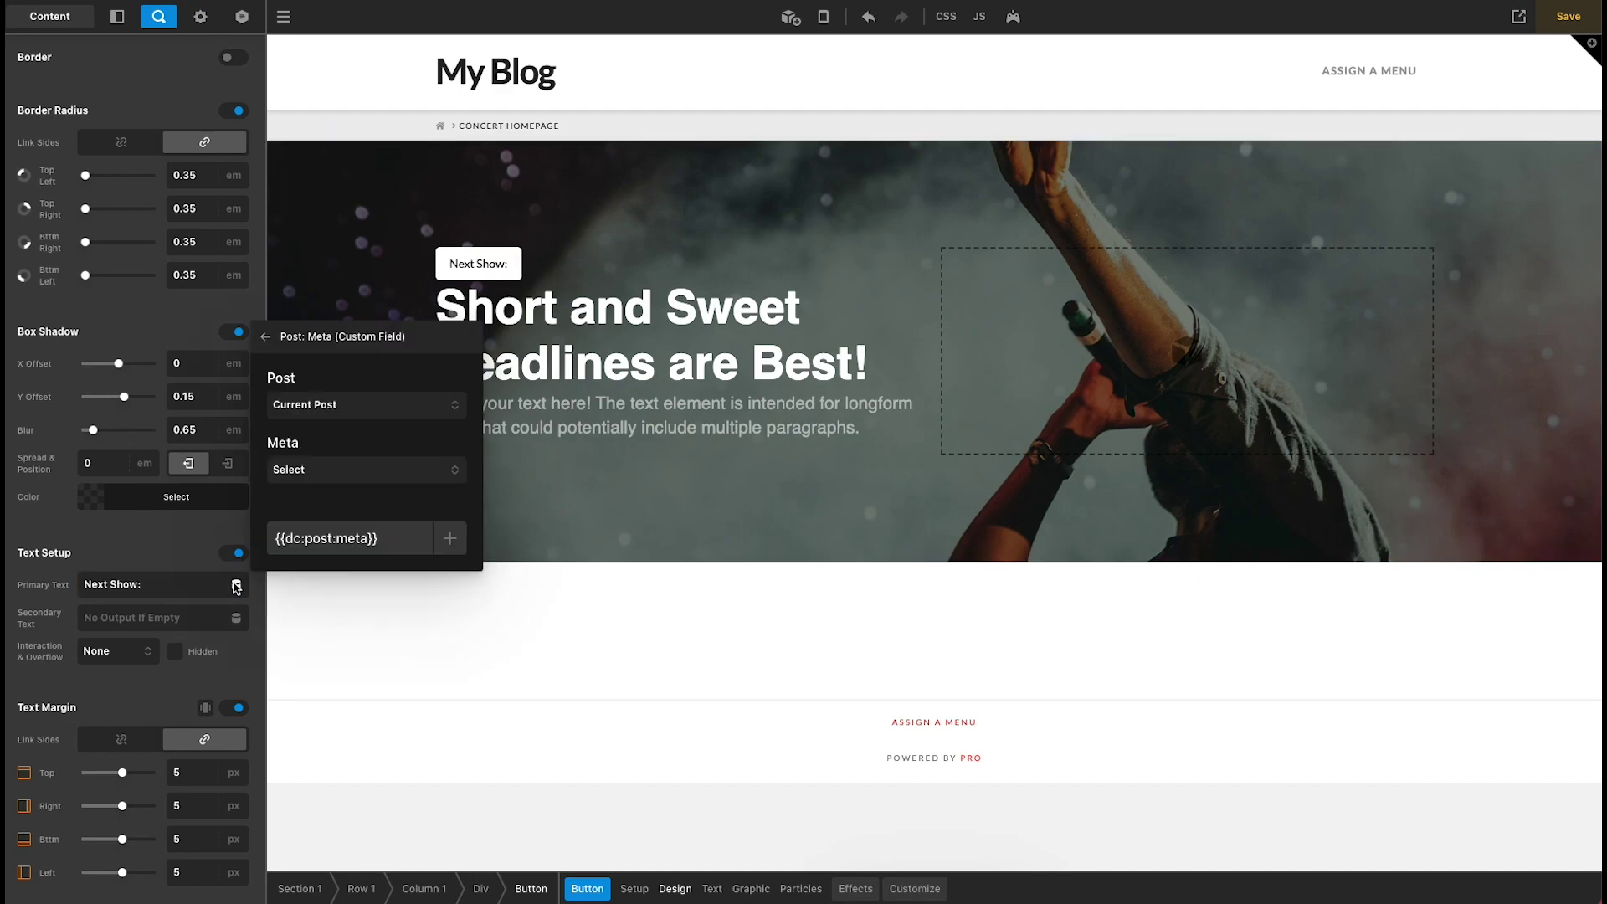
{"action": "left_click", "coordinate": [265, 336]}
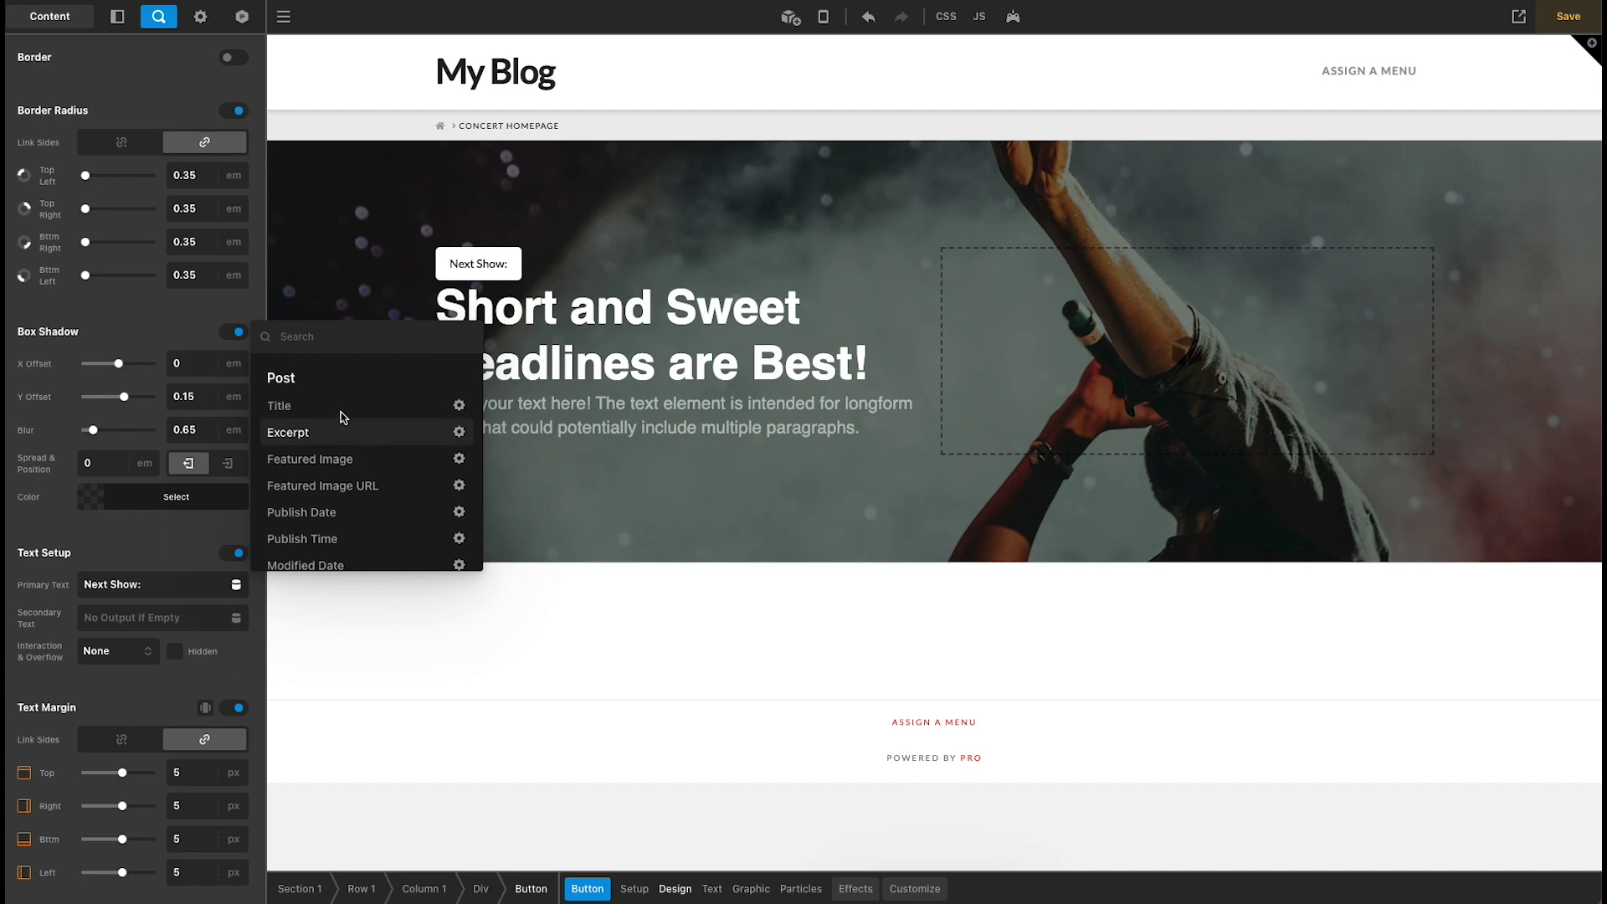
{"action": "left_click", "coordinate": [298, 405]}
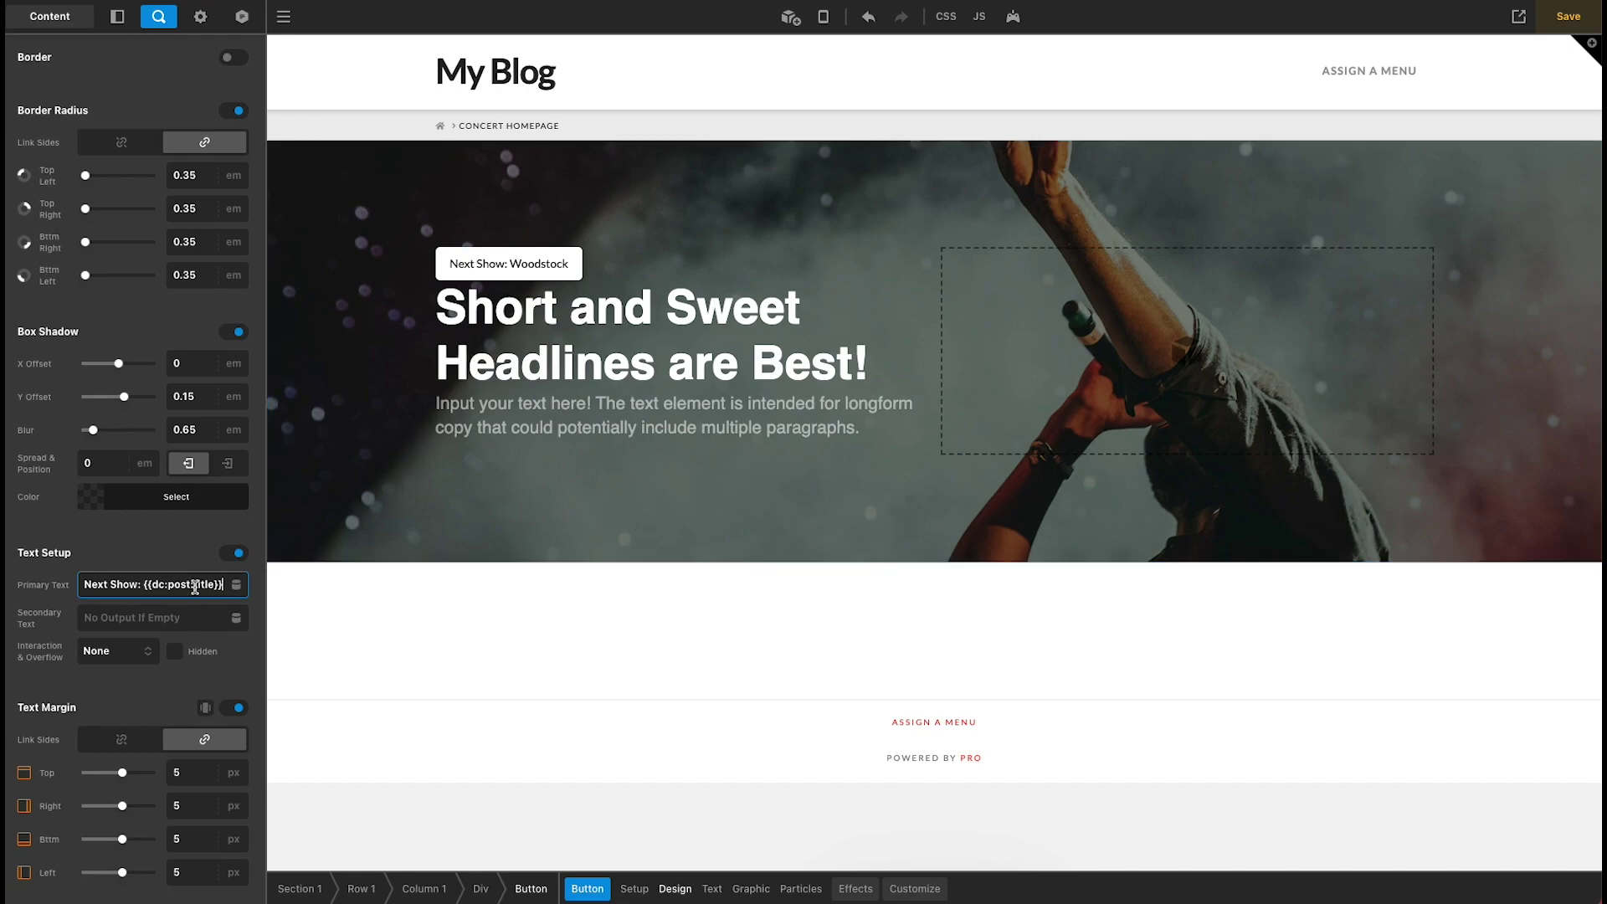
Step: Insert the Post Meta field _EventStartDate as the button's secondary text
{"action": "left_click", "coordinate": [154, 623]}
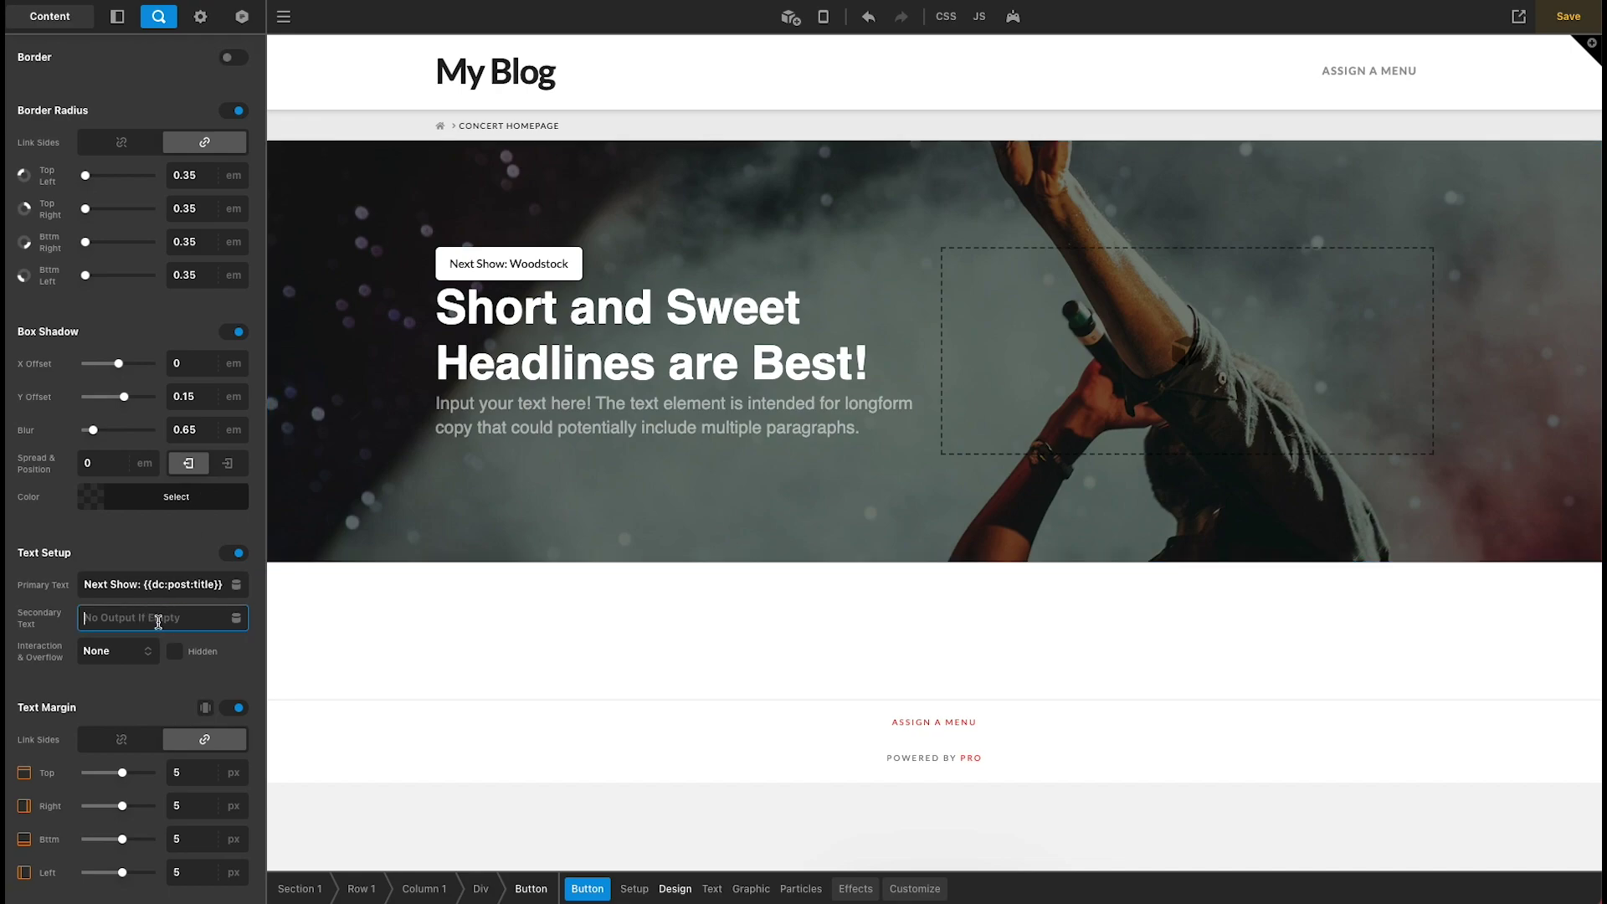
{"action": "left_click", "coordinate": [236, 620]}
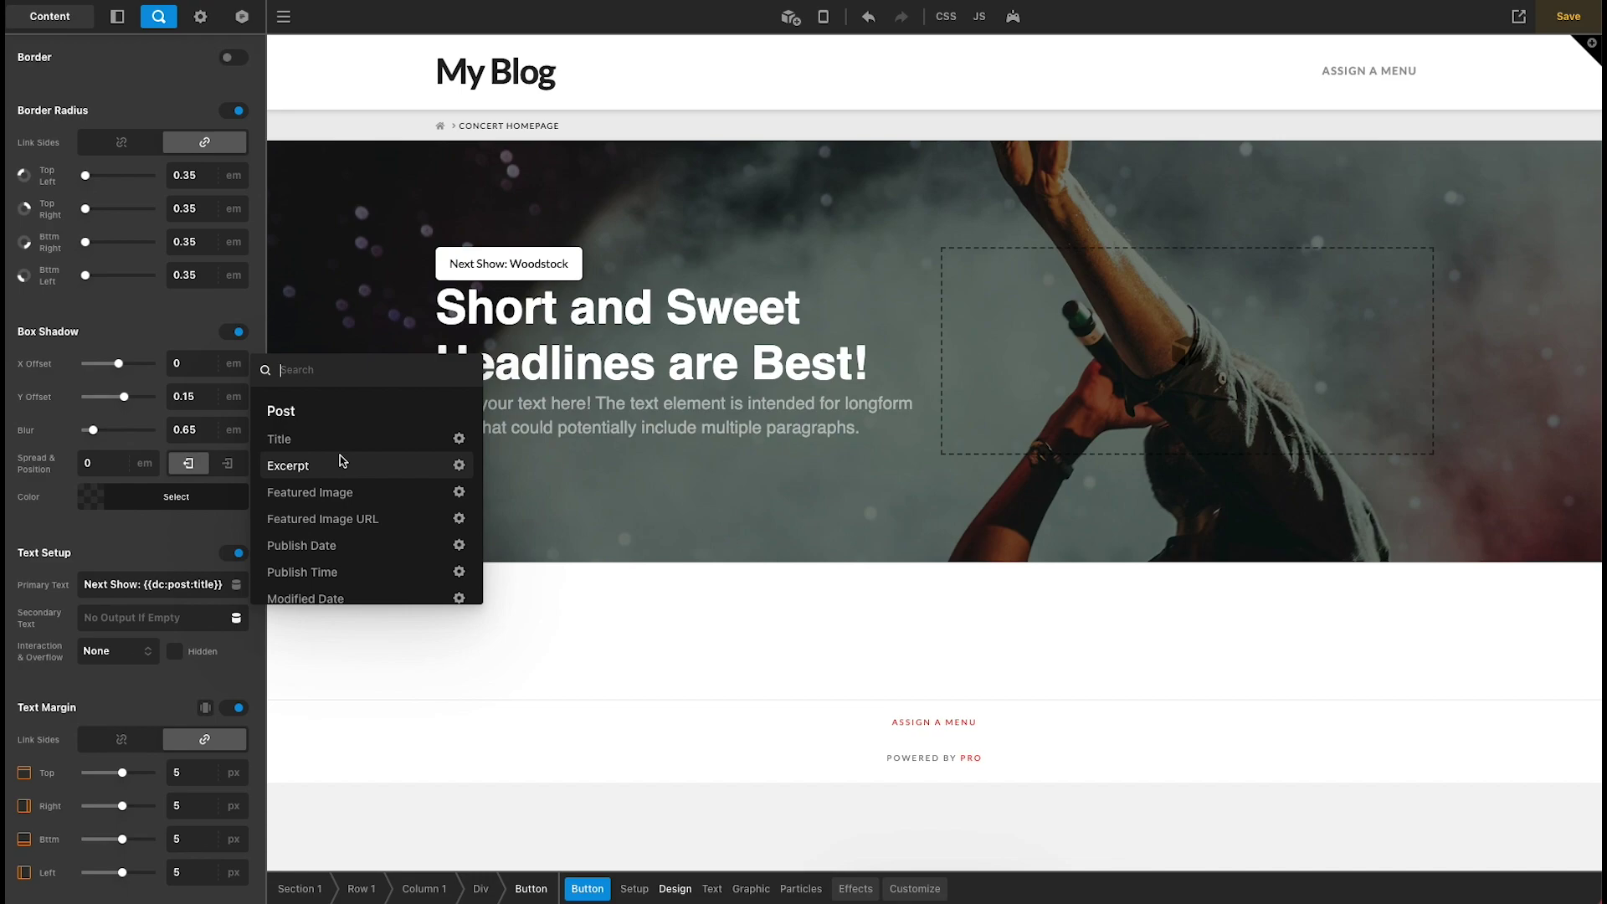
{"action": "type", "text": "meta"}
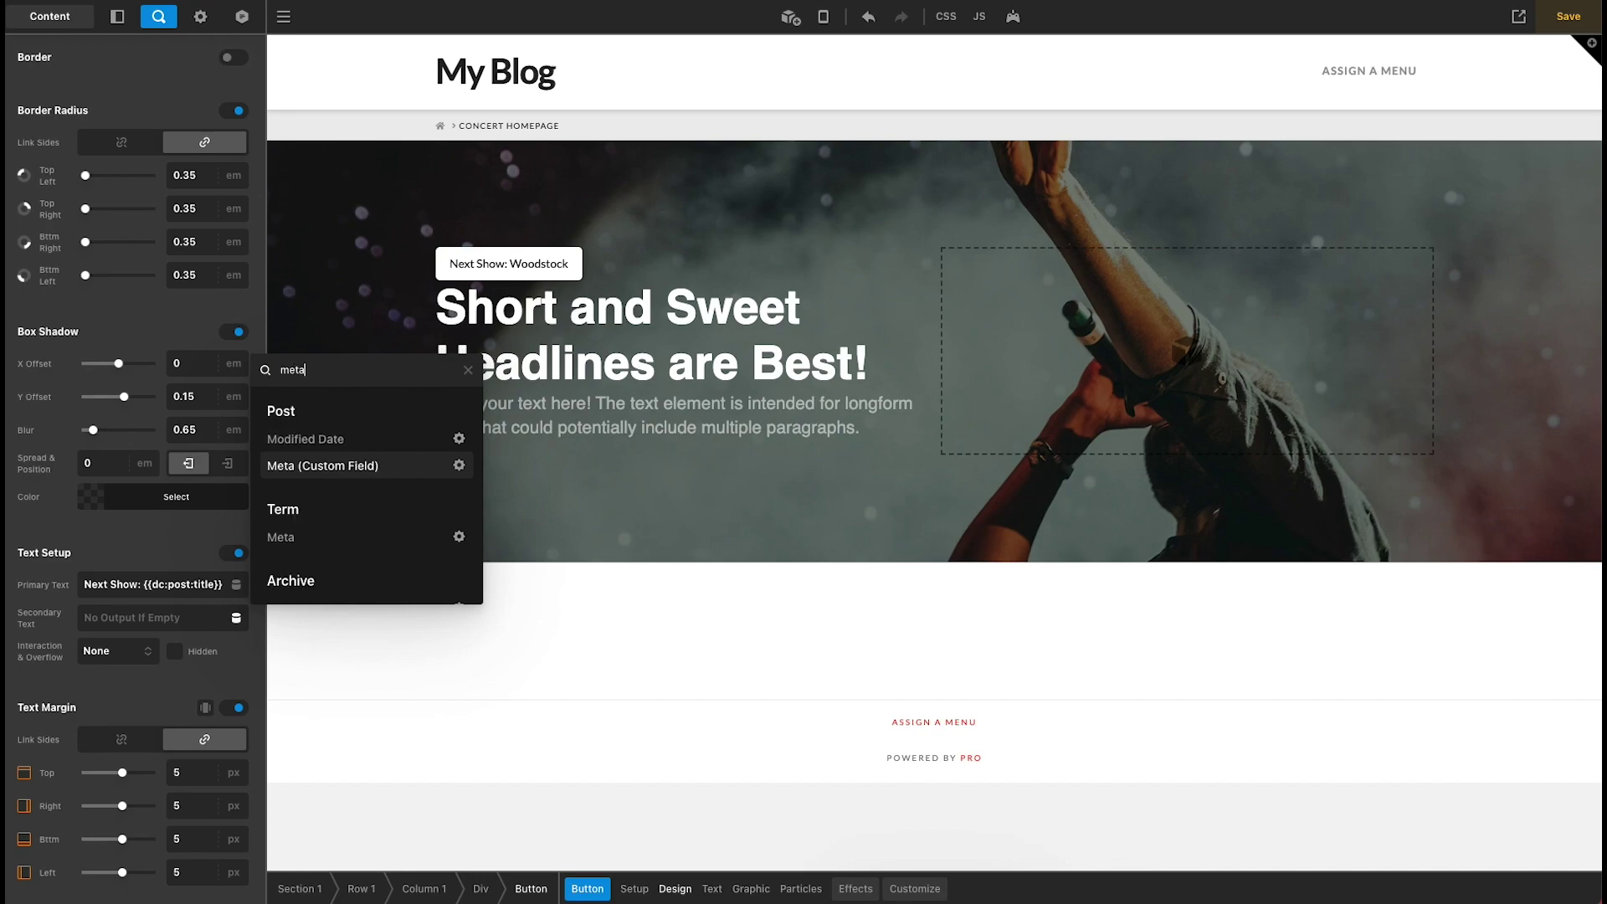
{"action": "left_click", "coordinate": [460, 465]}
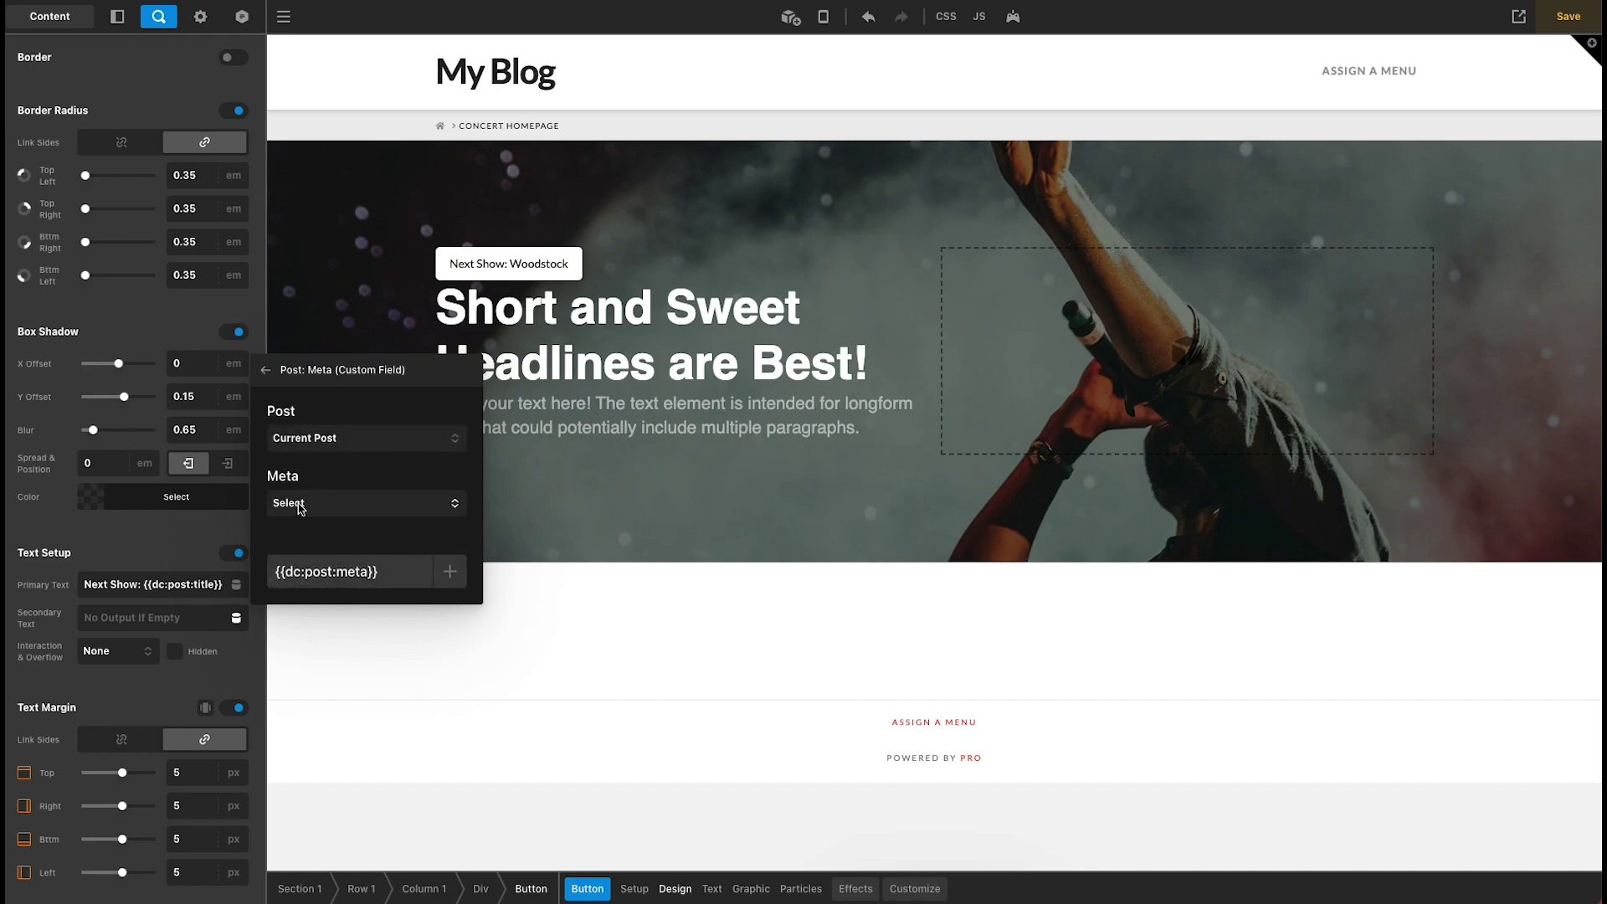
{"action": "left_click", "coordinate": [266, 373]}
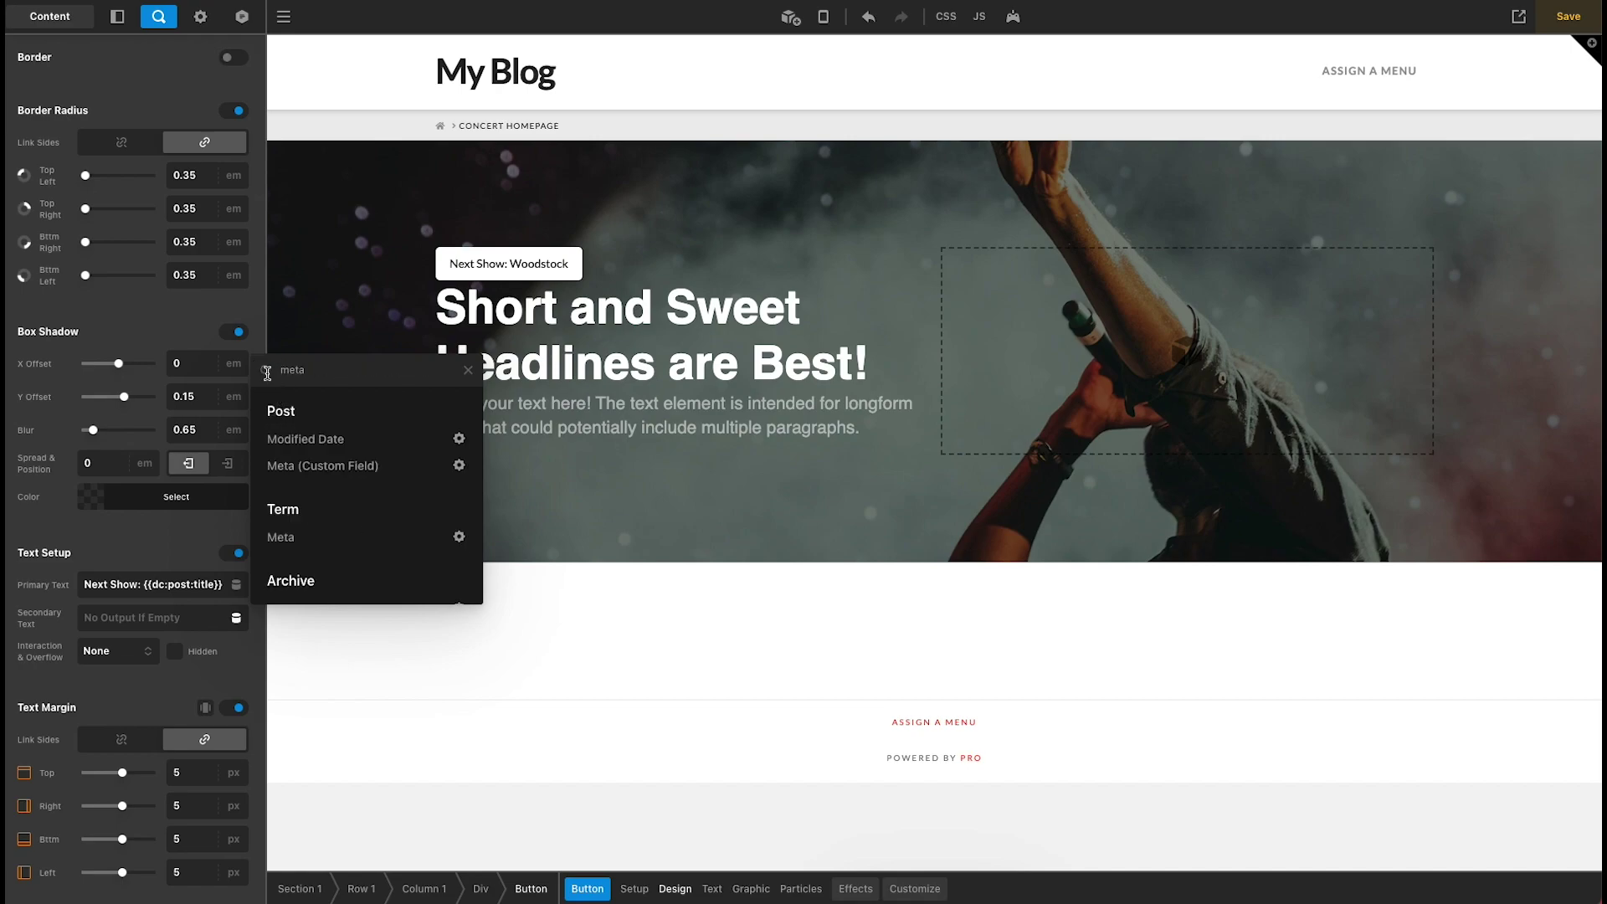
{"action": "left_click", "coordinate": [460, 466]}
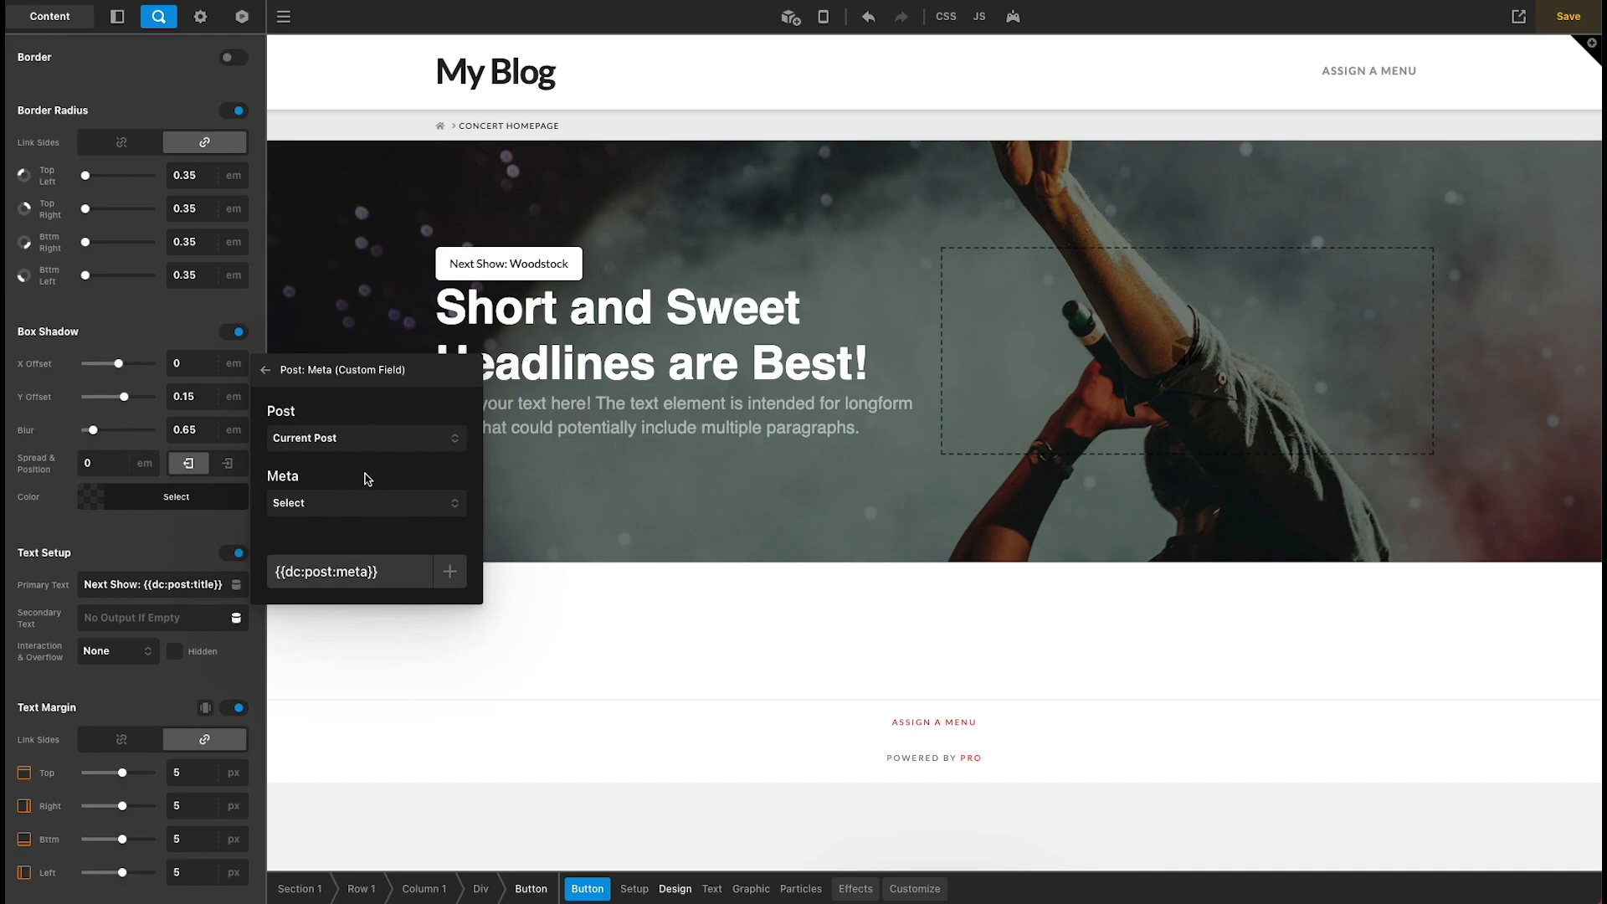
{"action": "left_click", "coordinate": [326, 505]}
{"action": "scroll", "coordinate": [348, 565], "scroll_direction": "down", "scroll_amount": 10}
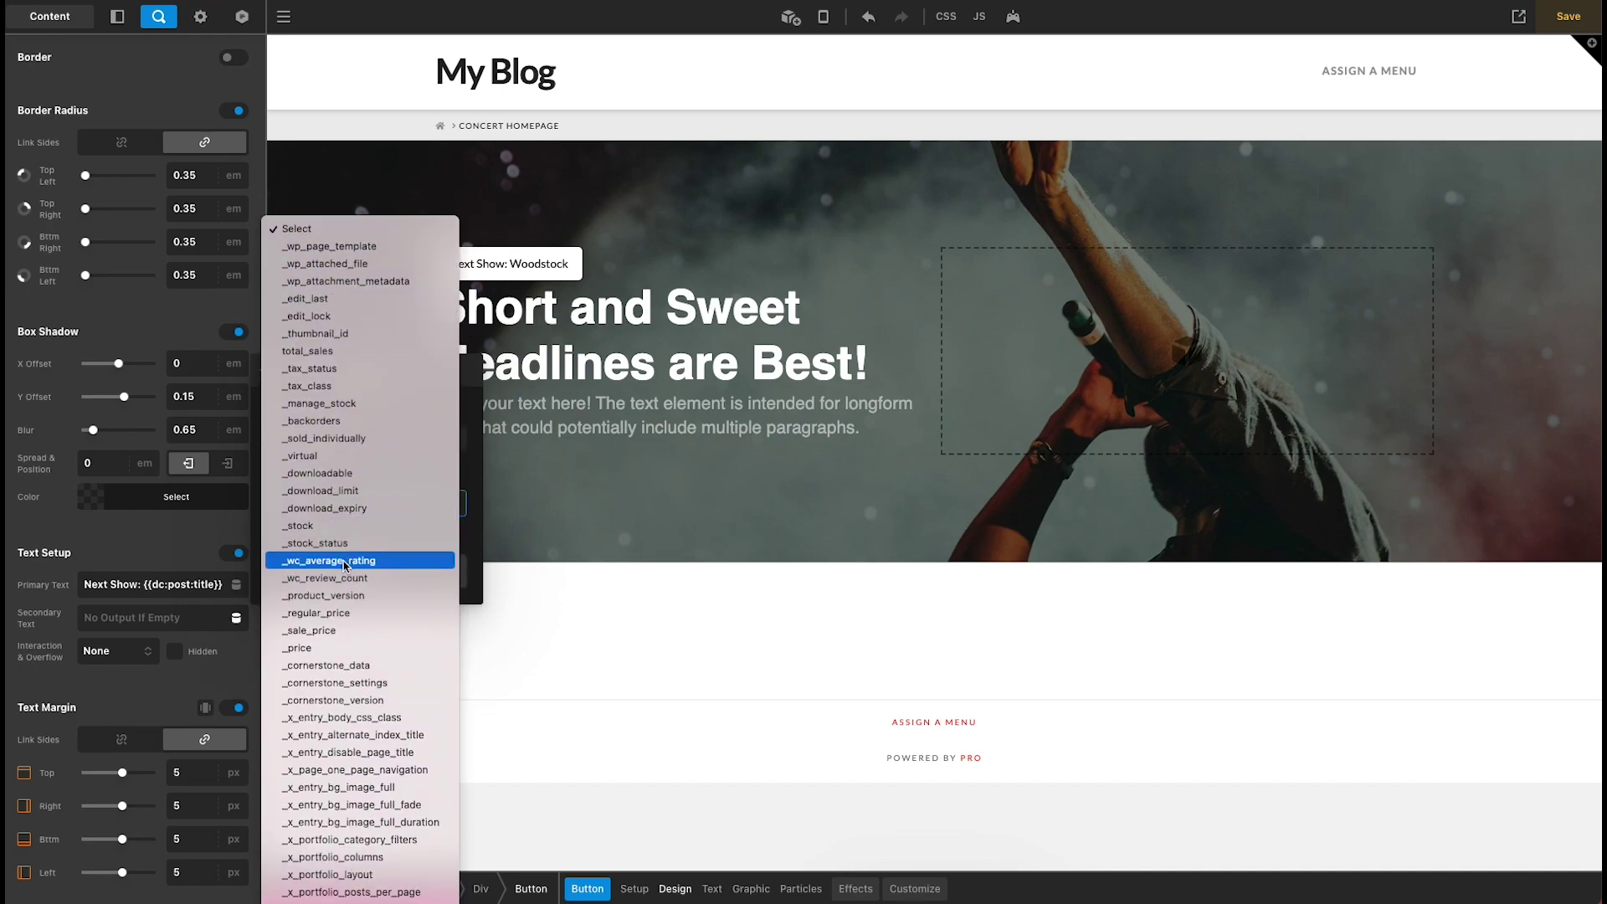
{"action": "left_click", "coordinate": [352, 837]}
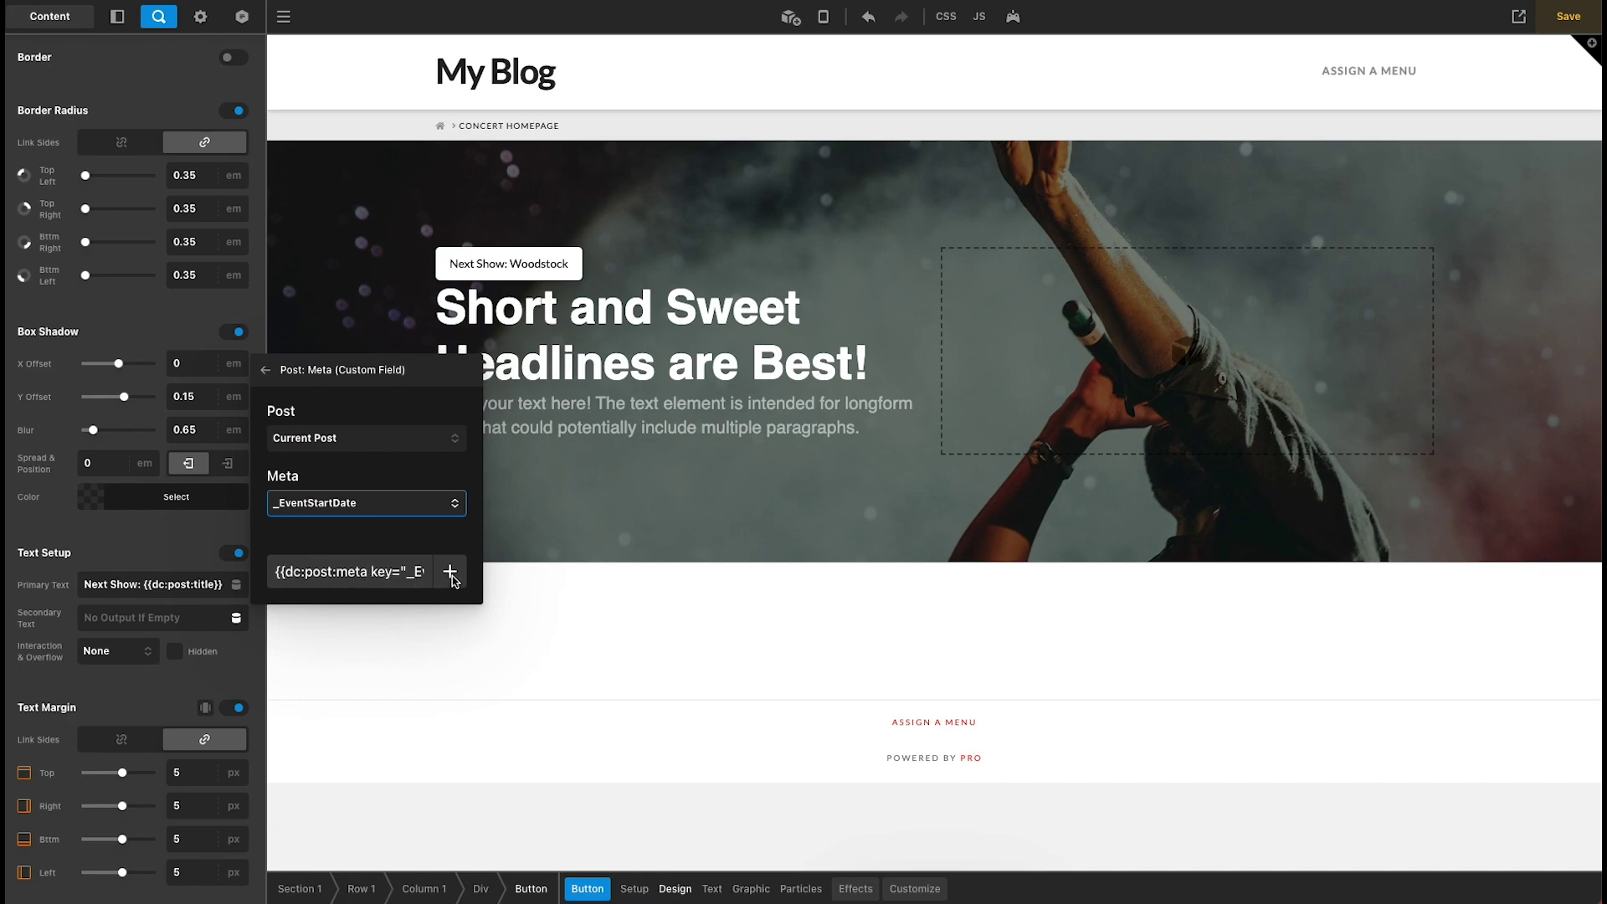
{"action": "left_click", "coordinate": [451, 574]}
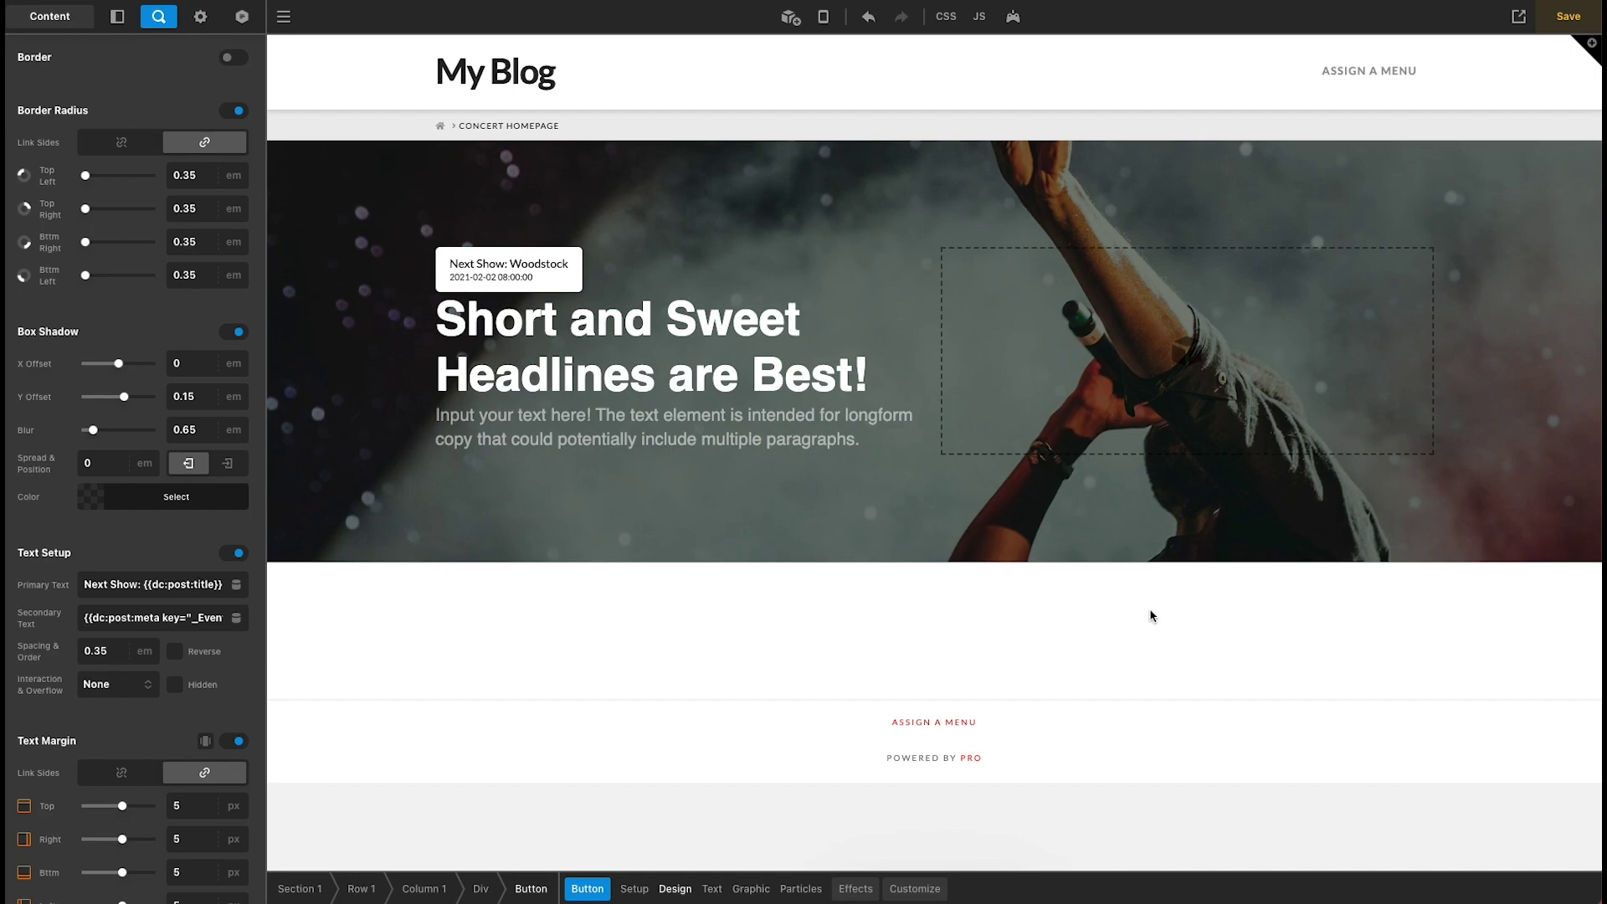
Step: Add type="date" inside the start date tag so it renders as a date
{"action": "left_click", "coordinate": [165, 618]}
{"action": "key", "text": "Right"}
{"action": "key", "text": "Right"}
{"action": "key", "text": "Right"}
{"action": "key", "text": "Right"}
{"action": "key", "text": "Right"}
{"action": "key", "text": "Right"}
{"action": "key", "text": "Right"}
{"action": "key", "text": "Right"}
{"action": "key", "text": "Right"}
{"action": "key", "text": "Right"}
{"action": "key", "text": "Right"}
{"action": "key", "text": "Right"}
{"action": "key", "text": "Right"}
{"action": "key", "text": "Right"}
{"action": "key", "text": "Right"}
{"action": "key", "text": "Right"}
{"action": "key", "text": "Right"}
{"action": "key", "text": "Right"}
{"action": "key", "text": "Right"}
{"action": "key", "text": "Right"}
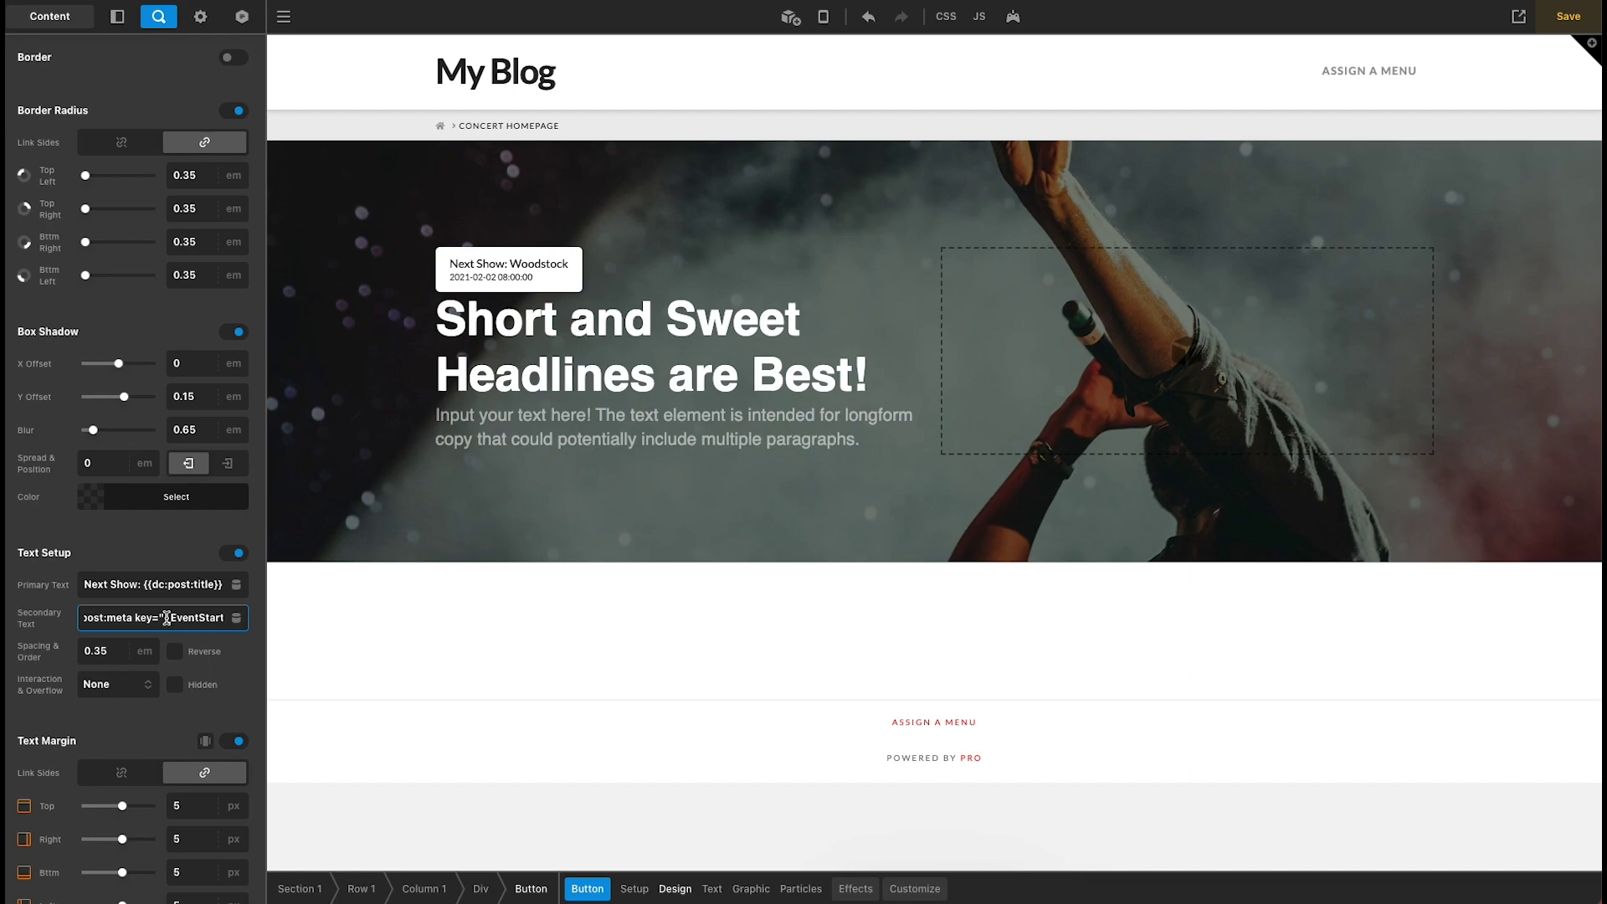
{"action": "key", "text": "Left"}
{"action": "key", "text": "Left"}
{"action": "type", "text": "type"}
{"action": "type", "text": "-"}
{"action": "key", "text": "BackSpace"}
{"action": "type", "text": "=\"date\""}
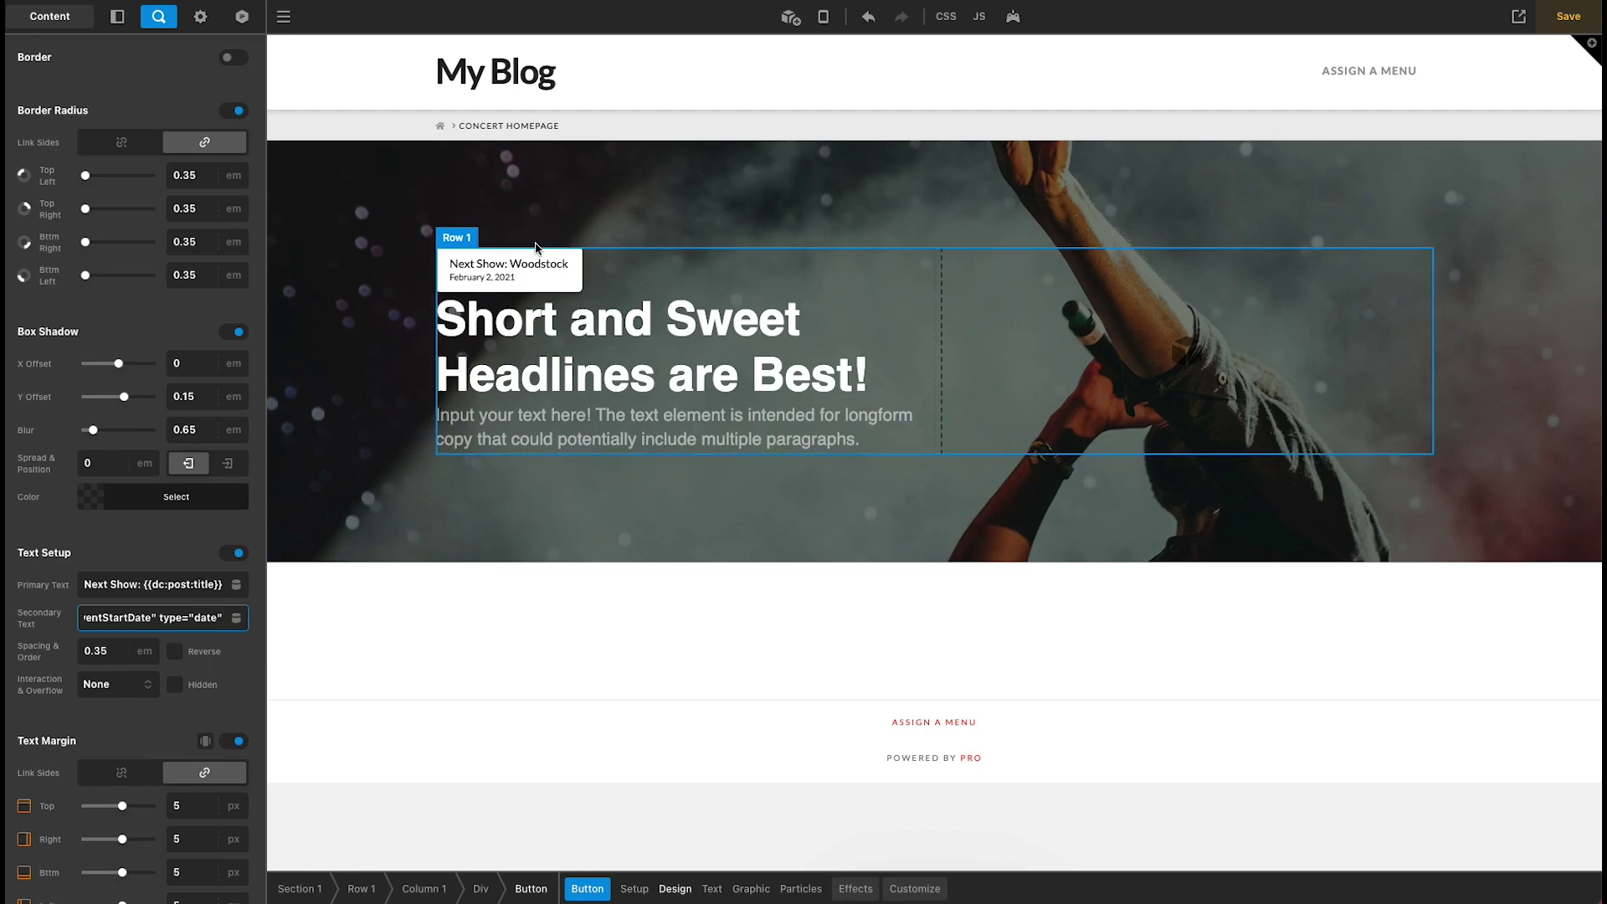
Step: Remove the button's drop shadow and set its corner radius to 100
{"action": "scroll", "coordinate": [124, 549], "scroll_direction": "up", "scroll_amount": 1}
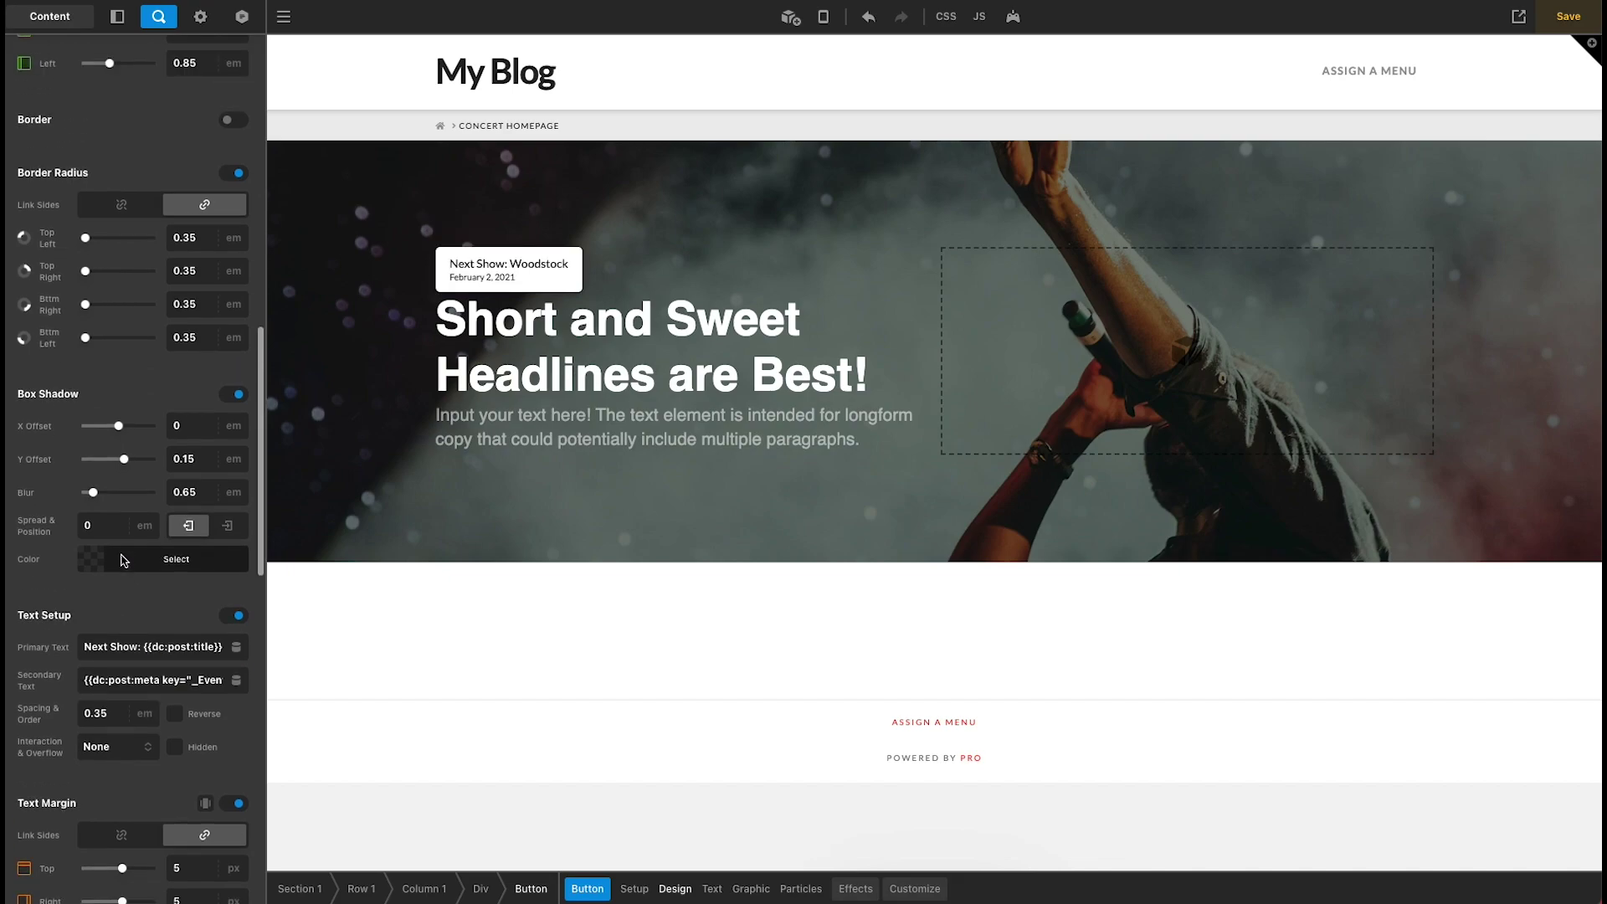
{"action": "left_click", "coordinate": [232, 404]}
{"action": "double_click", "coordinate": [191, 257]}
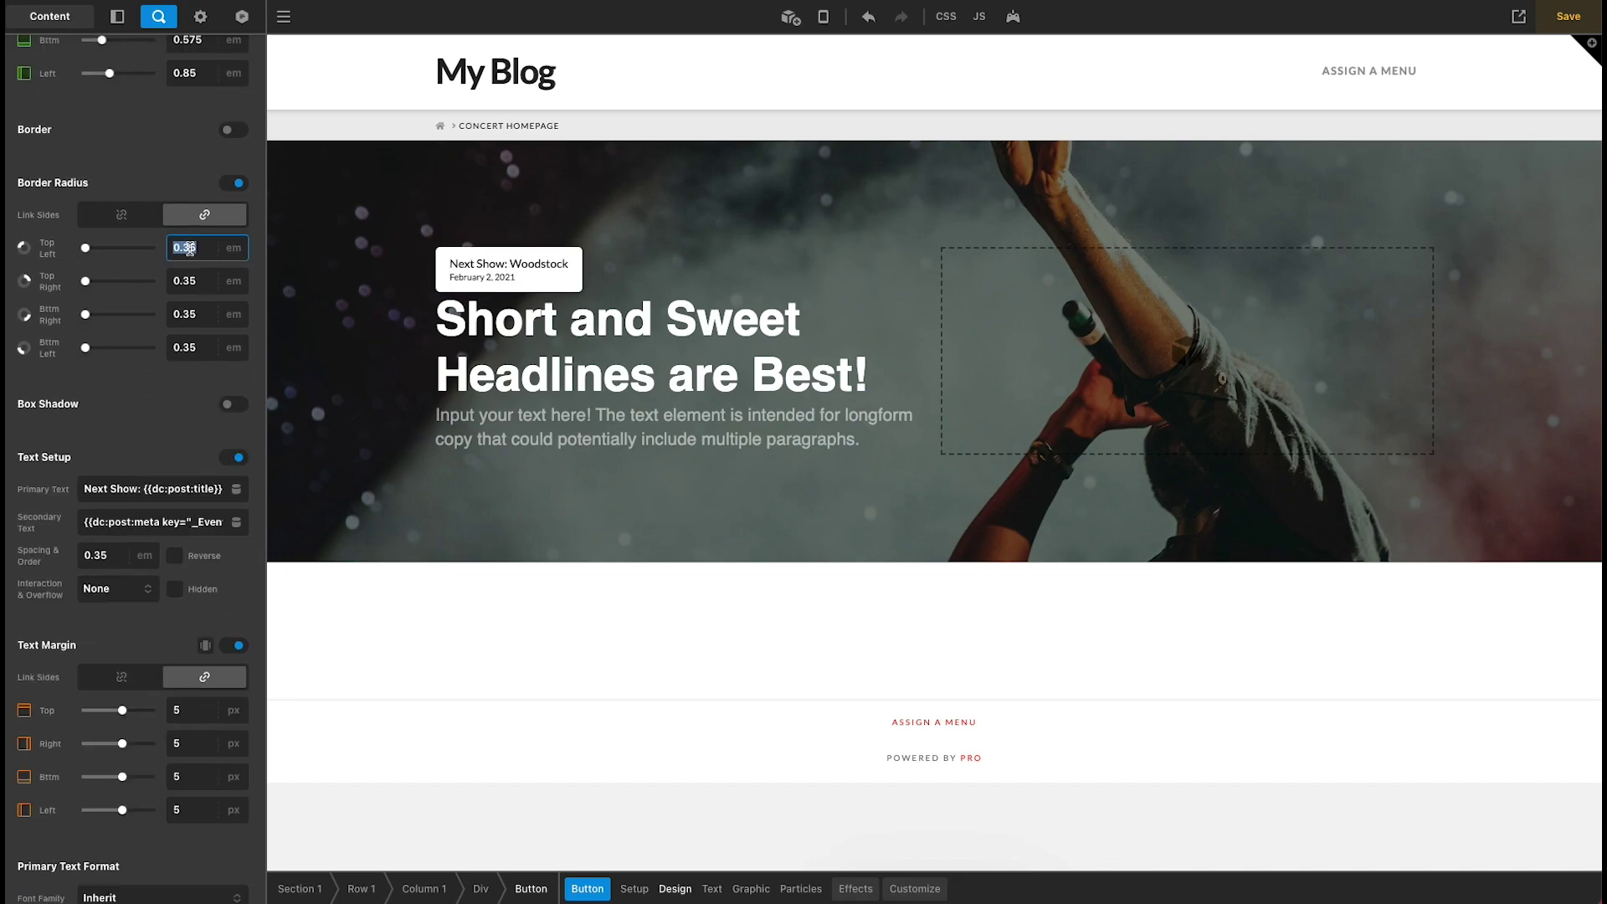
{"action": "type", "text": "100"}
Step: Set the button's minimum width to 100% and align its content horizontally to Start
{"action": "scroll", "coordinate": [105, 452], "scroll_direction": "up", "scroll_amount": 7}
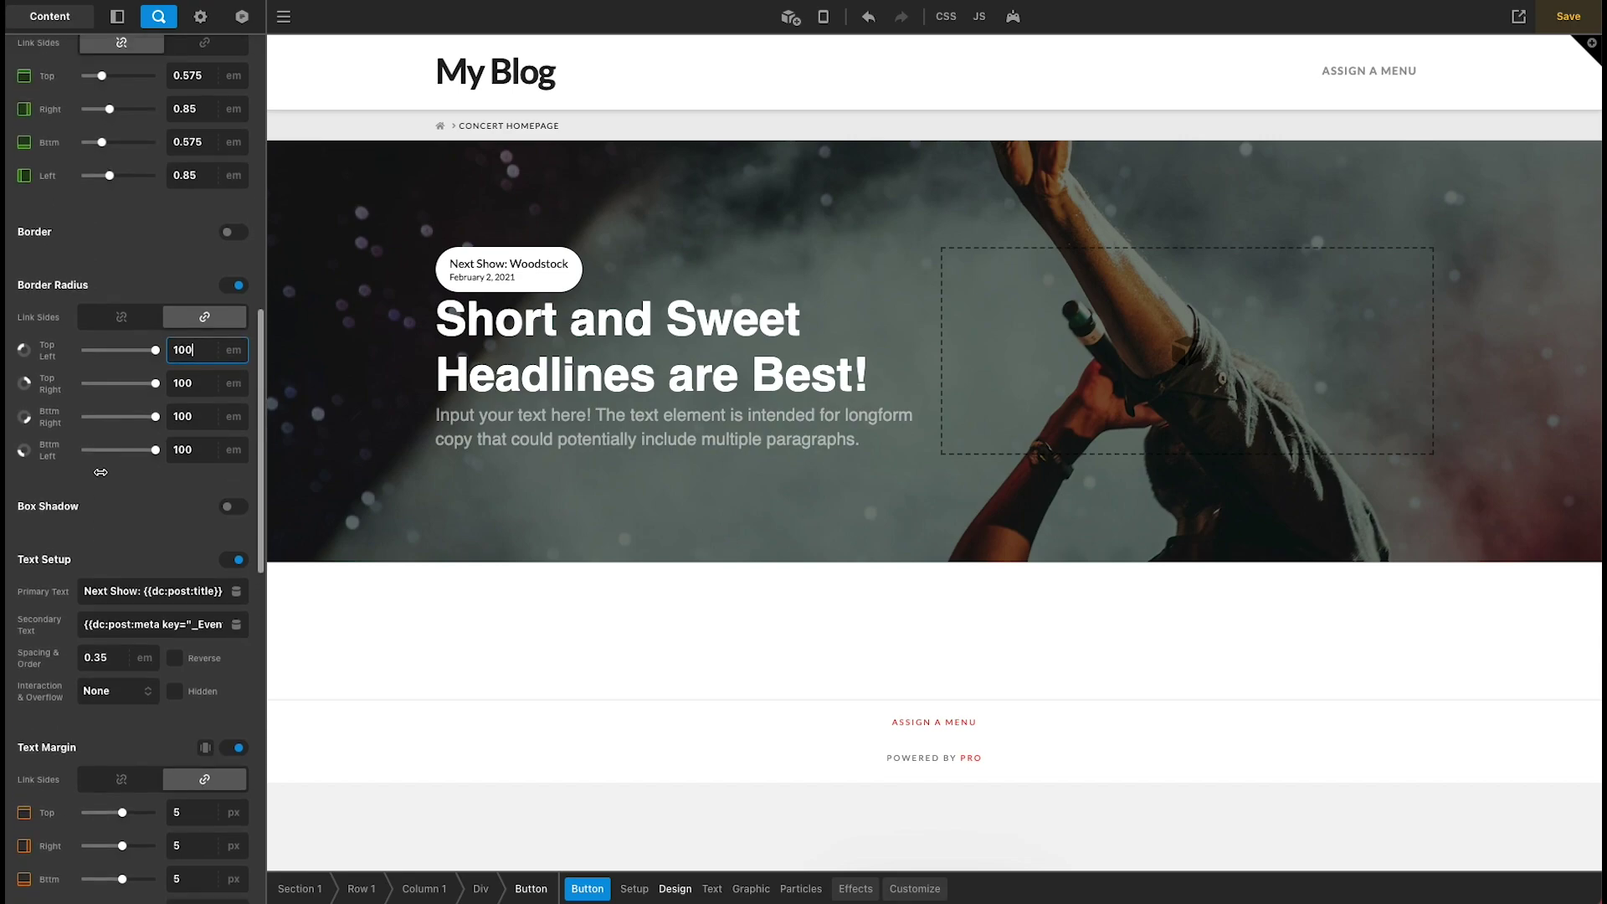
{"action": "scroll", "coordinate": [120, 416], "scroll_direction": "up", "scroll_amount": 3}
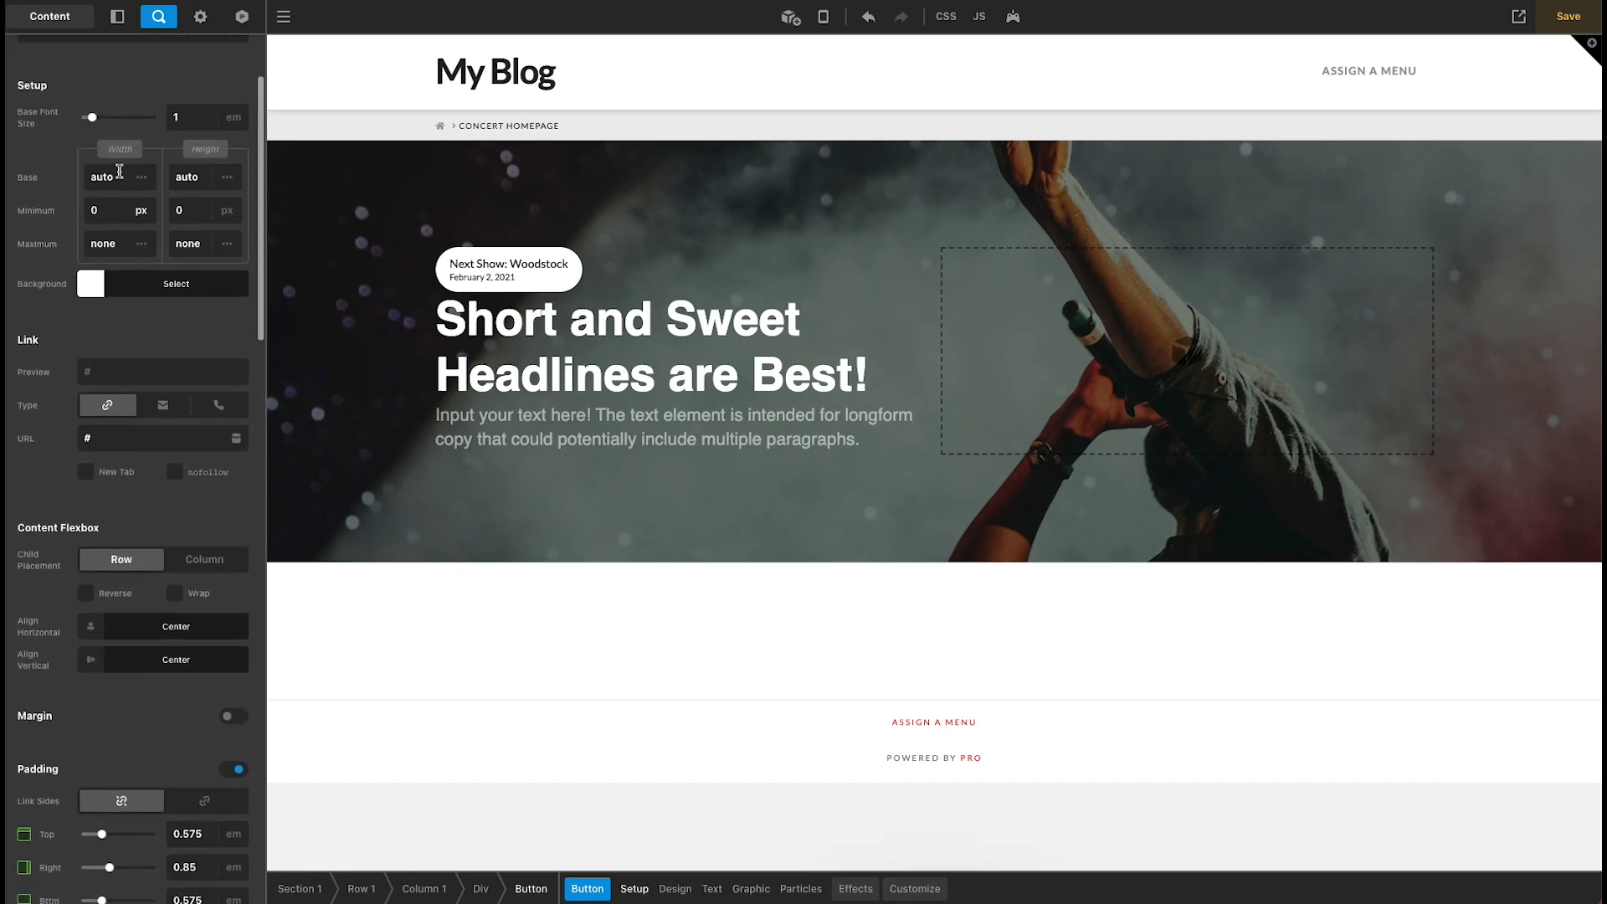
{"action": "left_click", "coordinate": [112, 210]}
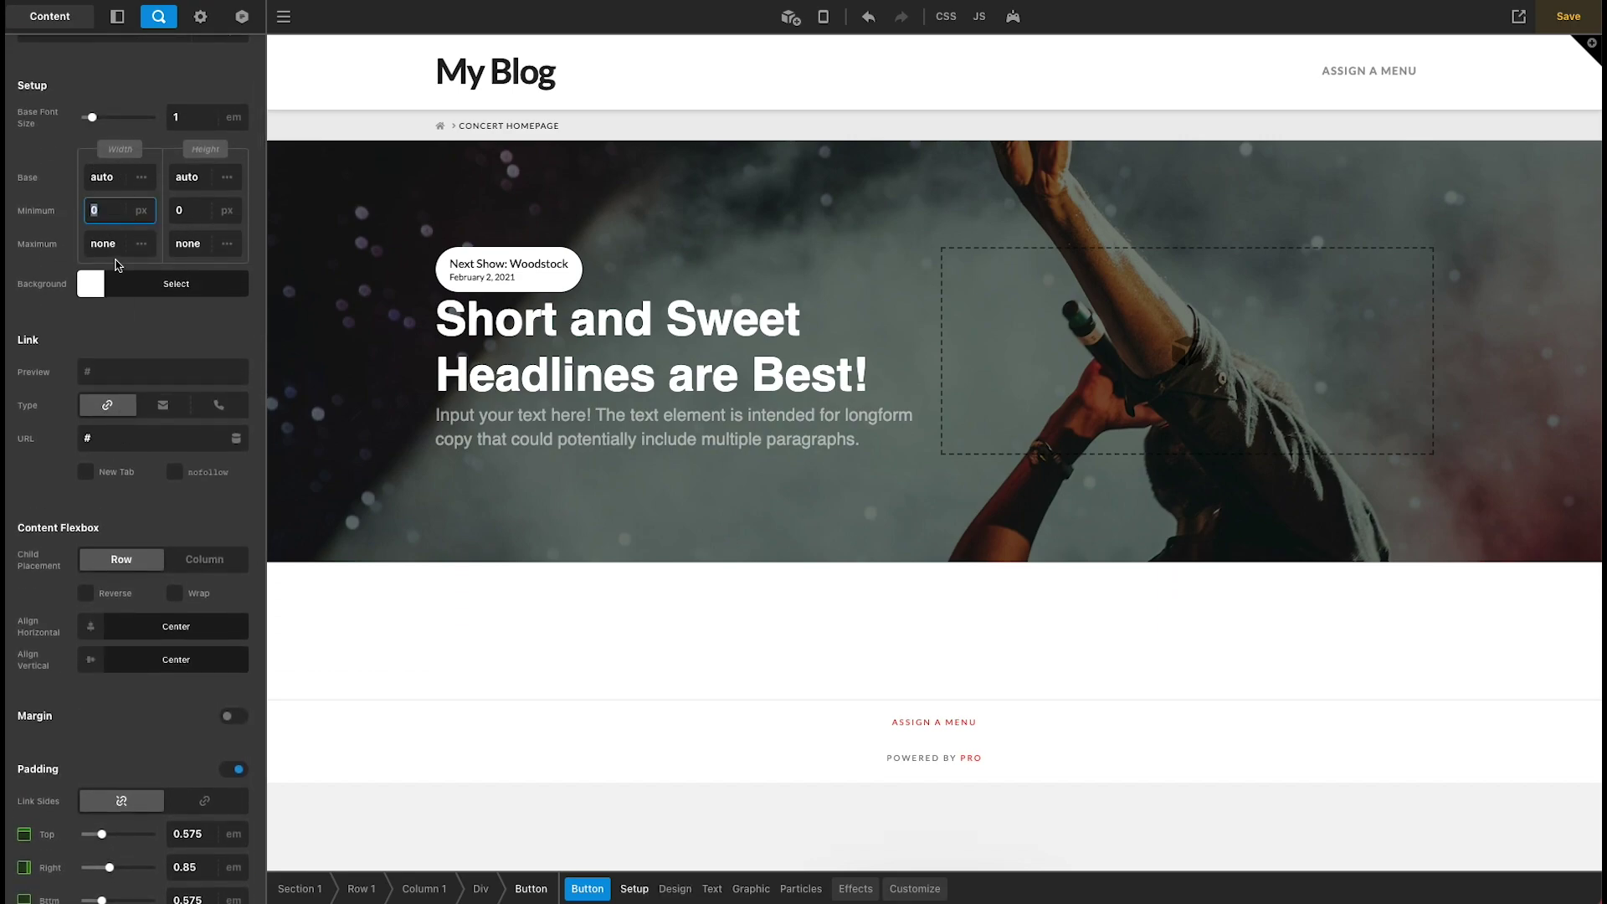
{"action": "type", "text": "300"}
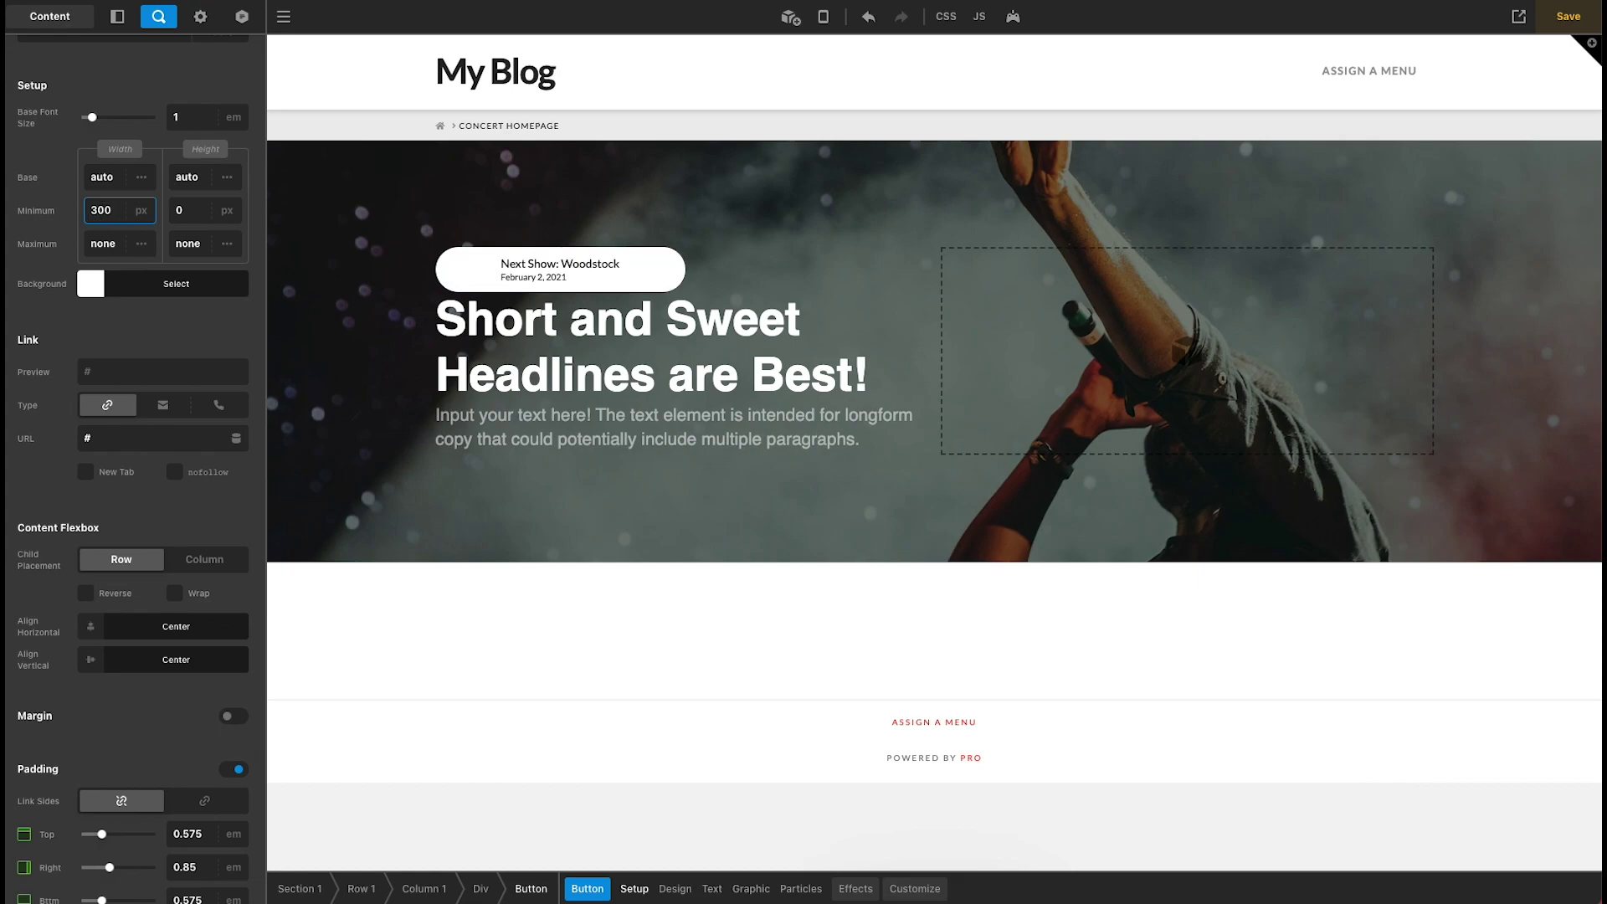
{"action": "key", "text": "ctrl+a"}
{"action": "type", "text": "0"}
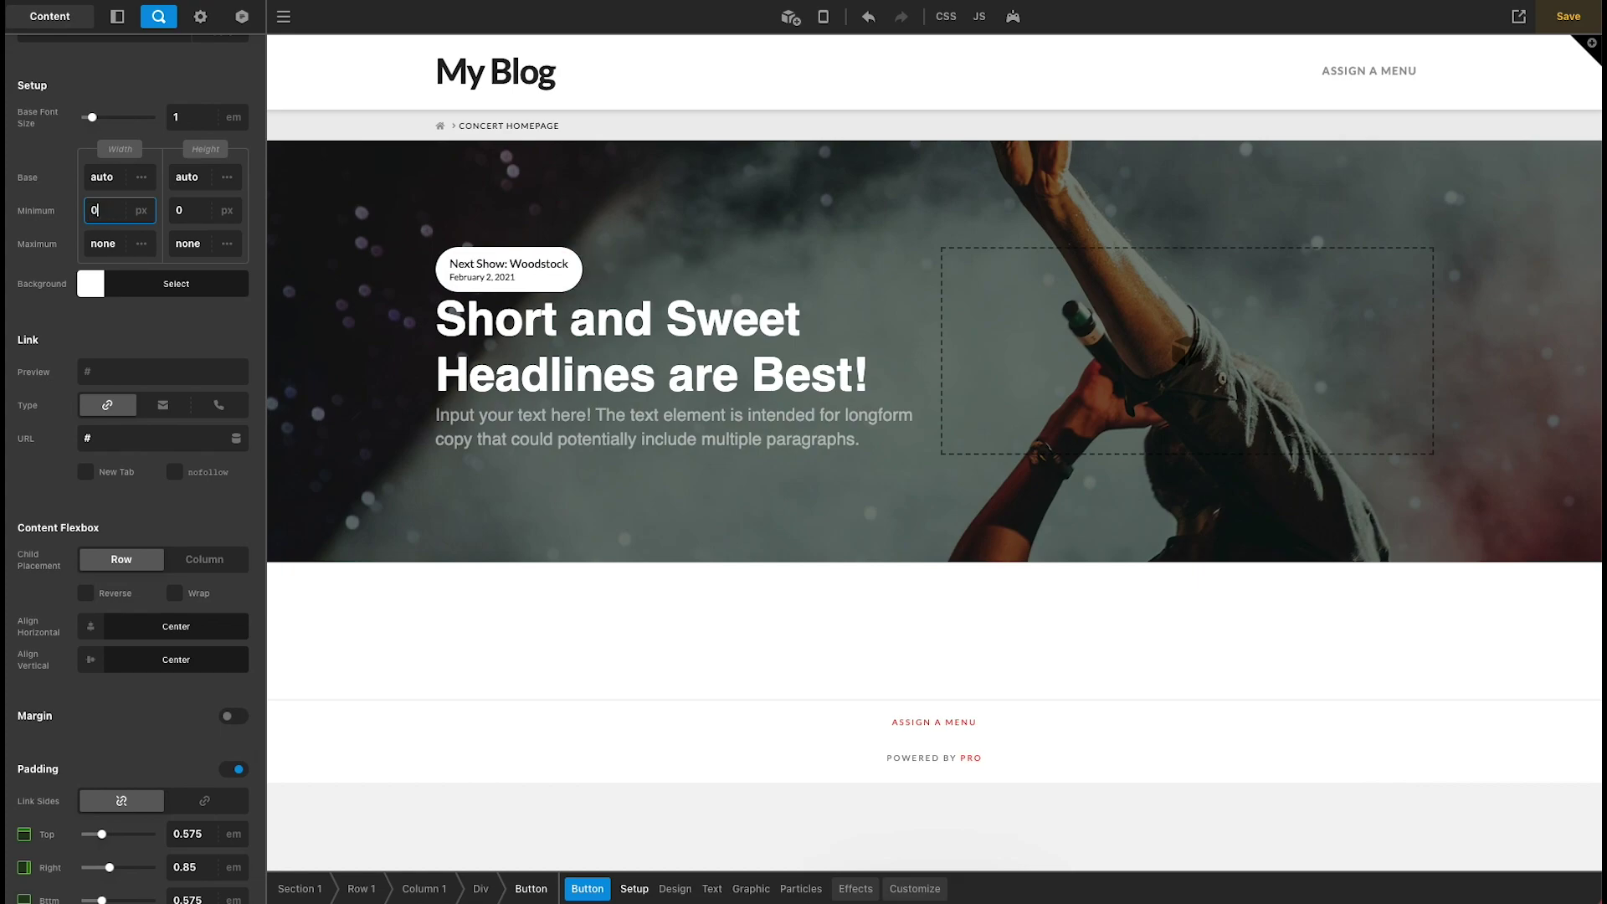
{"action": "scroll", "coordinate": [114, 241], "scroll_direction": "down", "scroll_amount": 1}
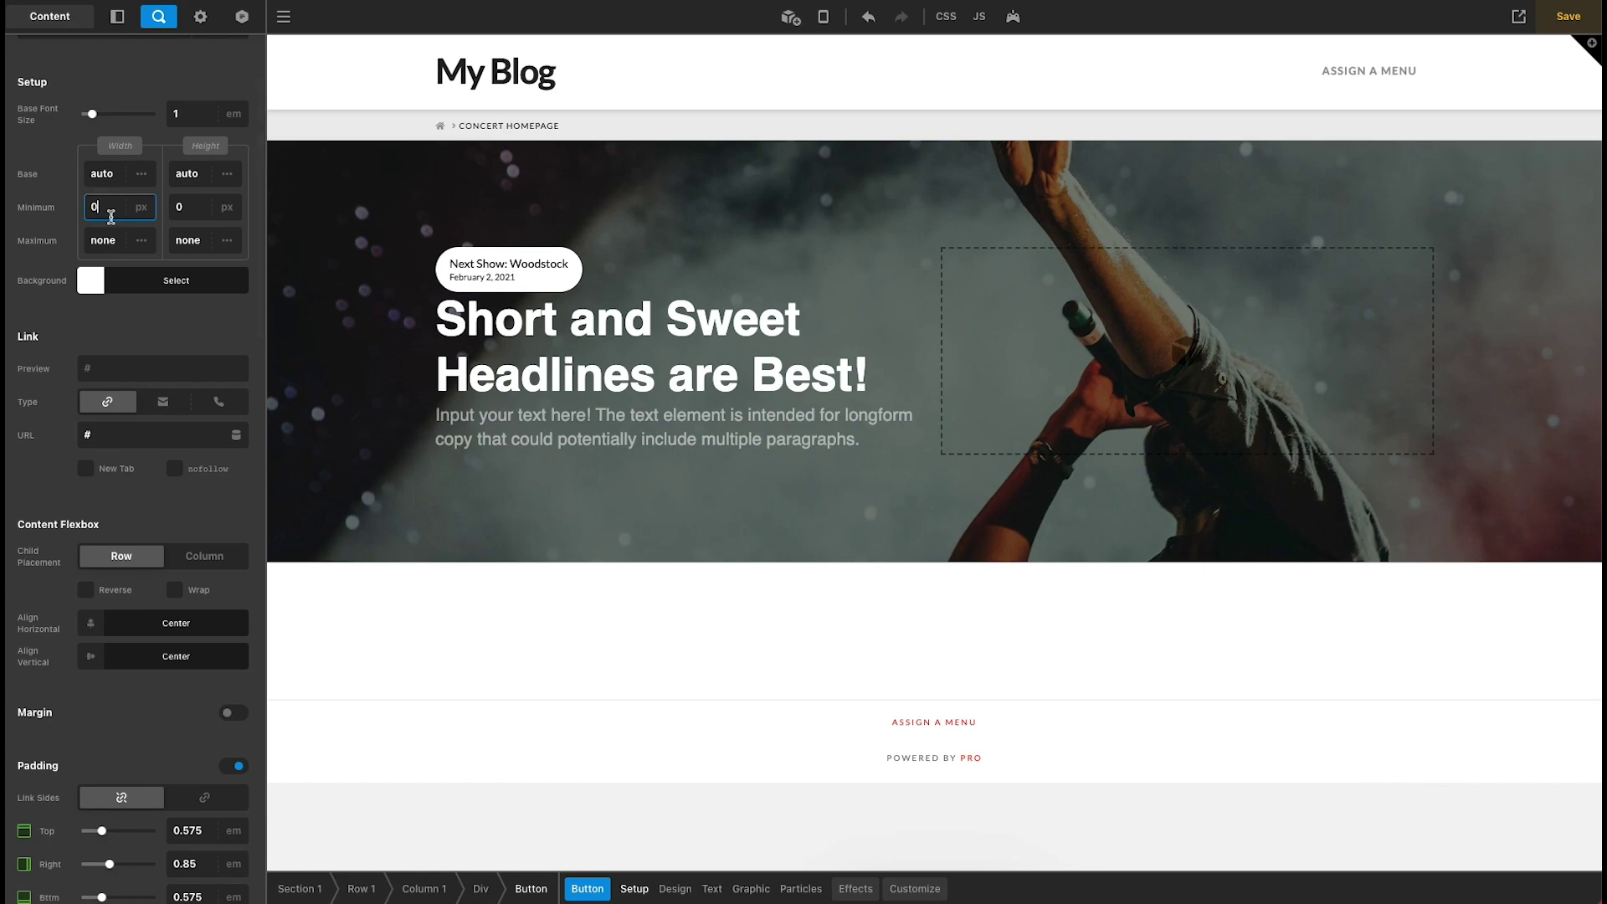
{"action": "type", "text": "0%"}
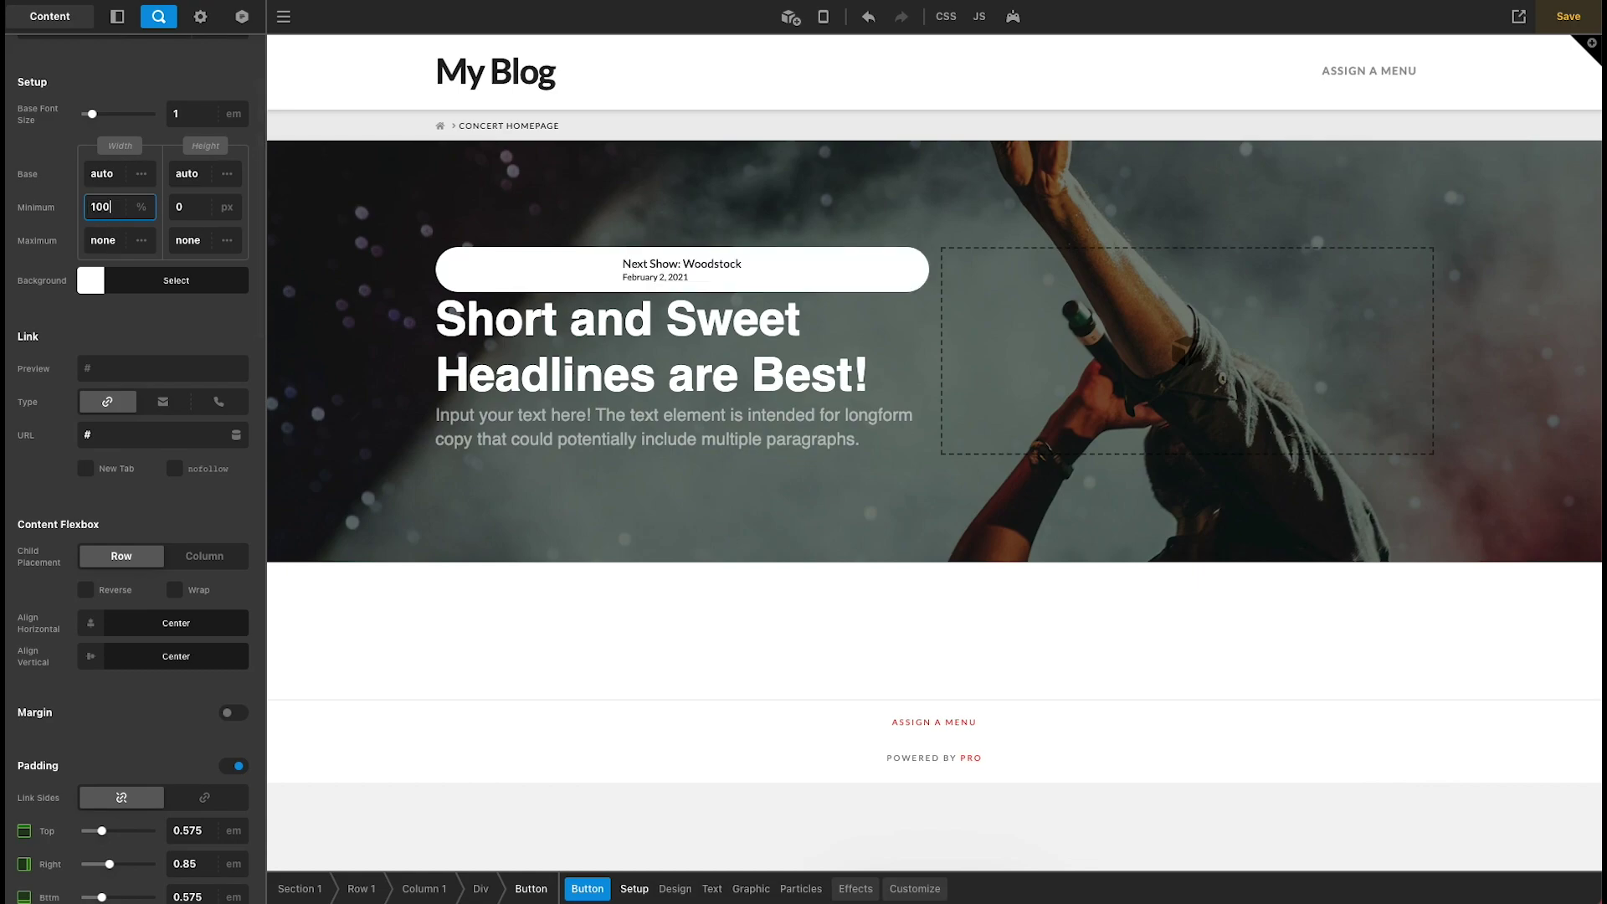
{"action": "left_click", "coordinate": [151, 623]}
{"action": "left_click", "coordinate": [177, 394]}
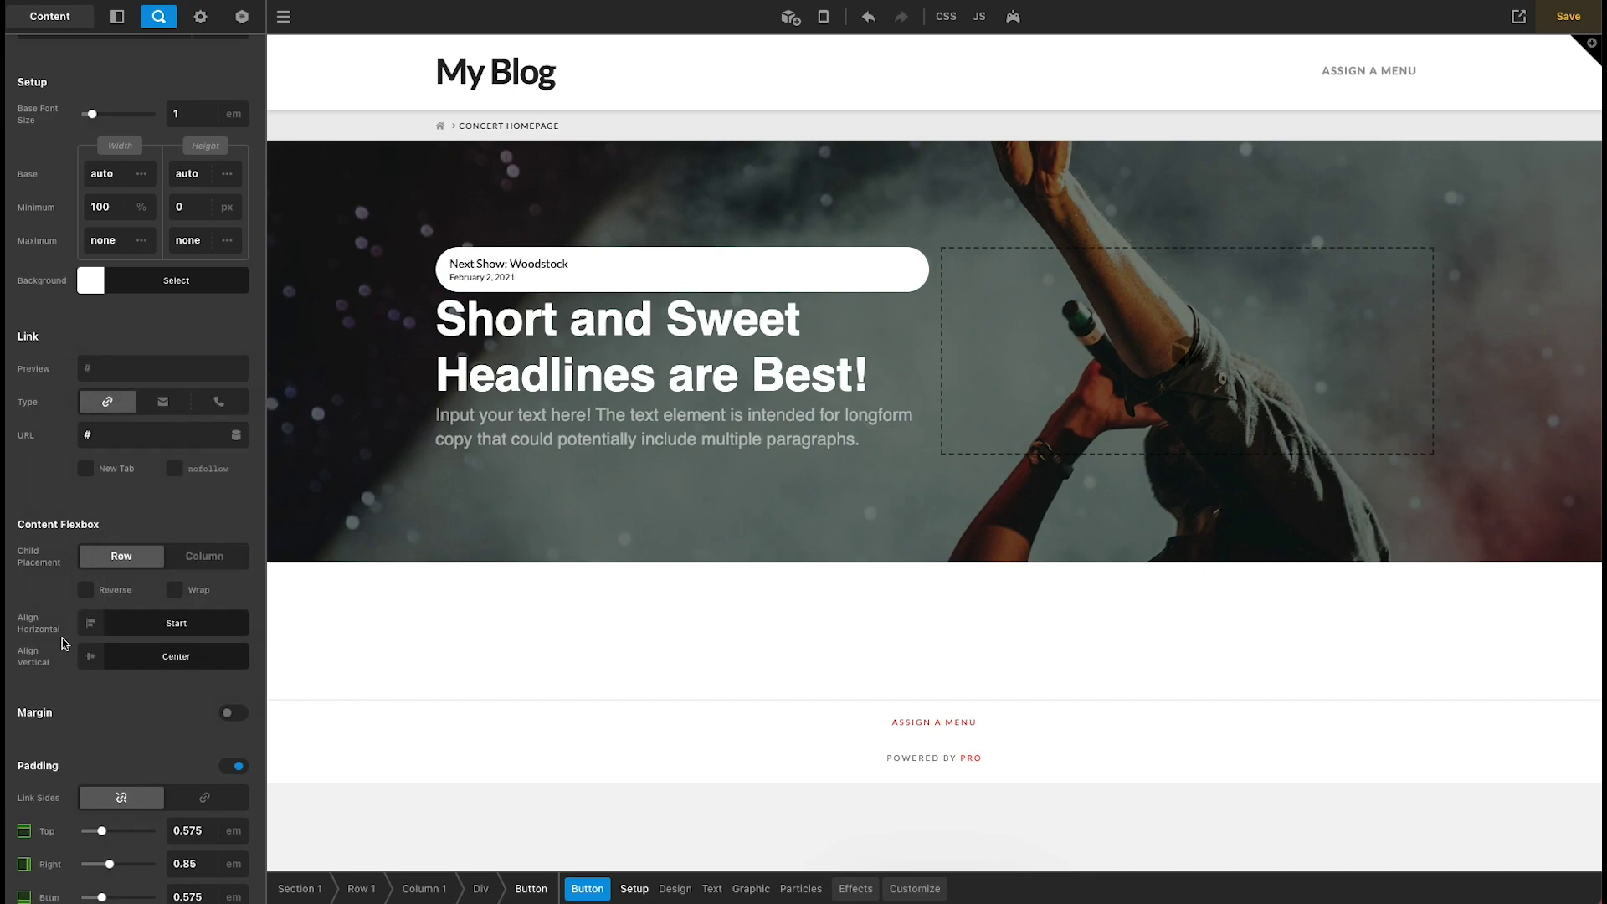
Step: Enable the button graphic and choose the first icon from a 'calend' search
{"action": "scroll", "coordinate": [92, 682], "scroll_direction": "down", "scroll_amount": 1}
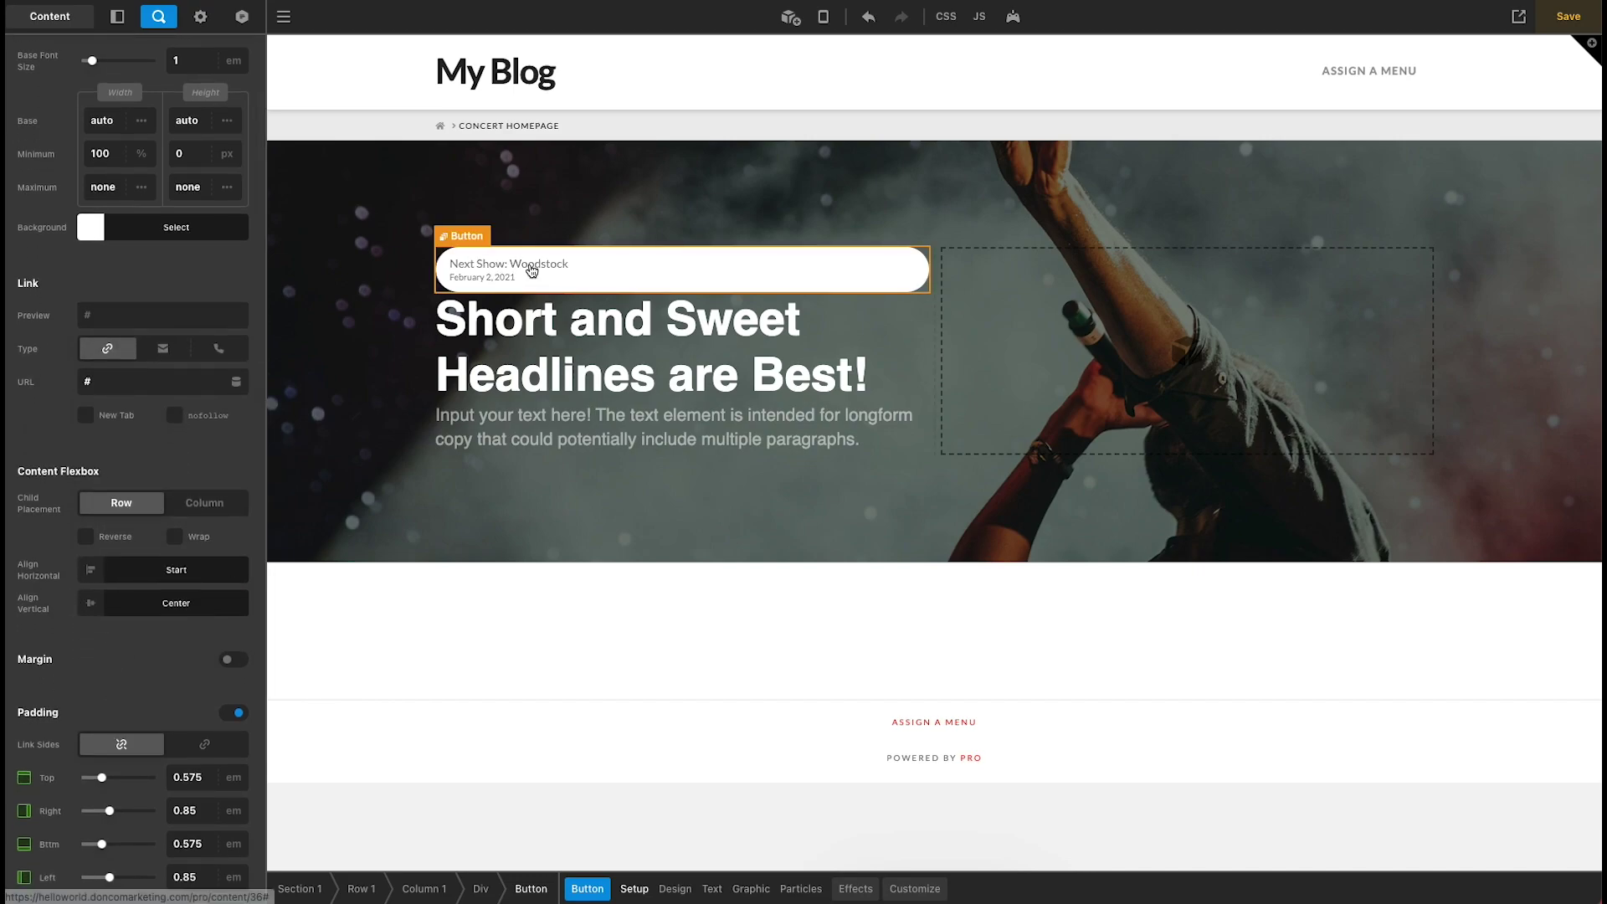
{"action": "left_click", "coordinate": [751, 888]}
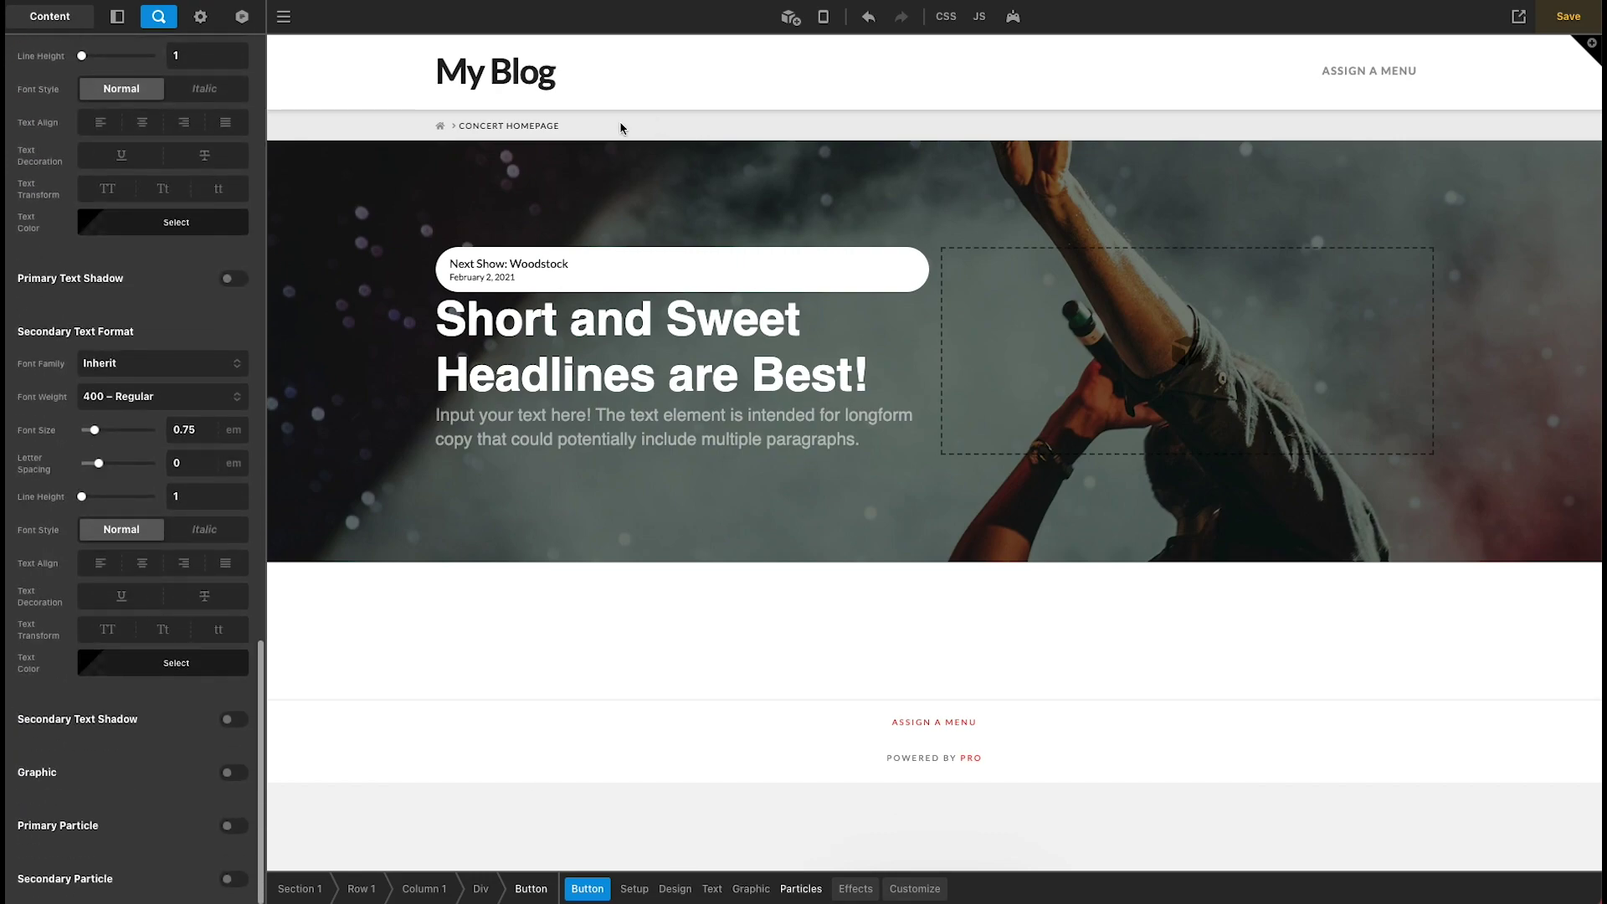
{"action": "left_click", "coordinate": [234, 772]}
{"action": "scroll", "coordinate": [189, 816], "scroll_direction": "down", "scroll_amount": 10}
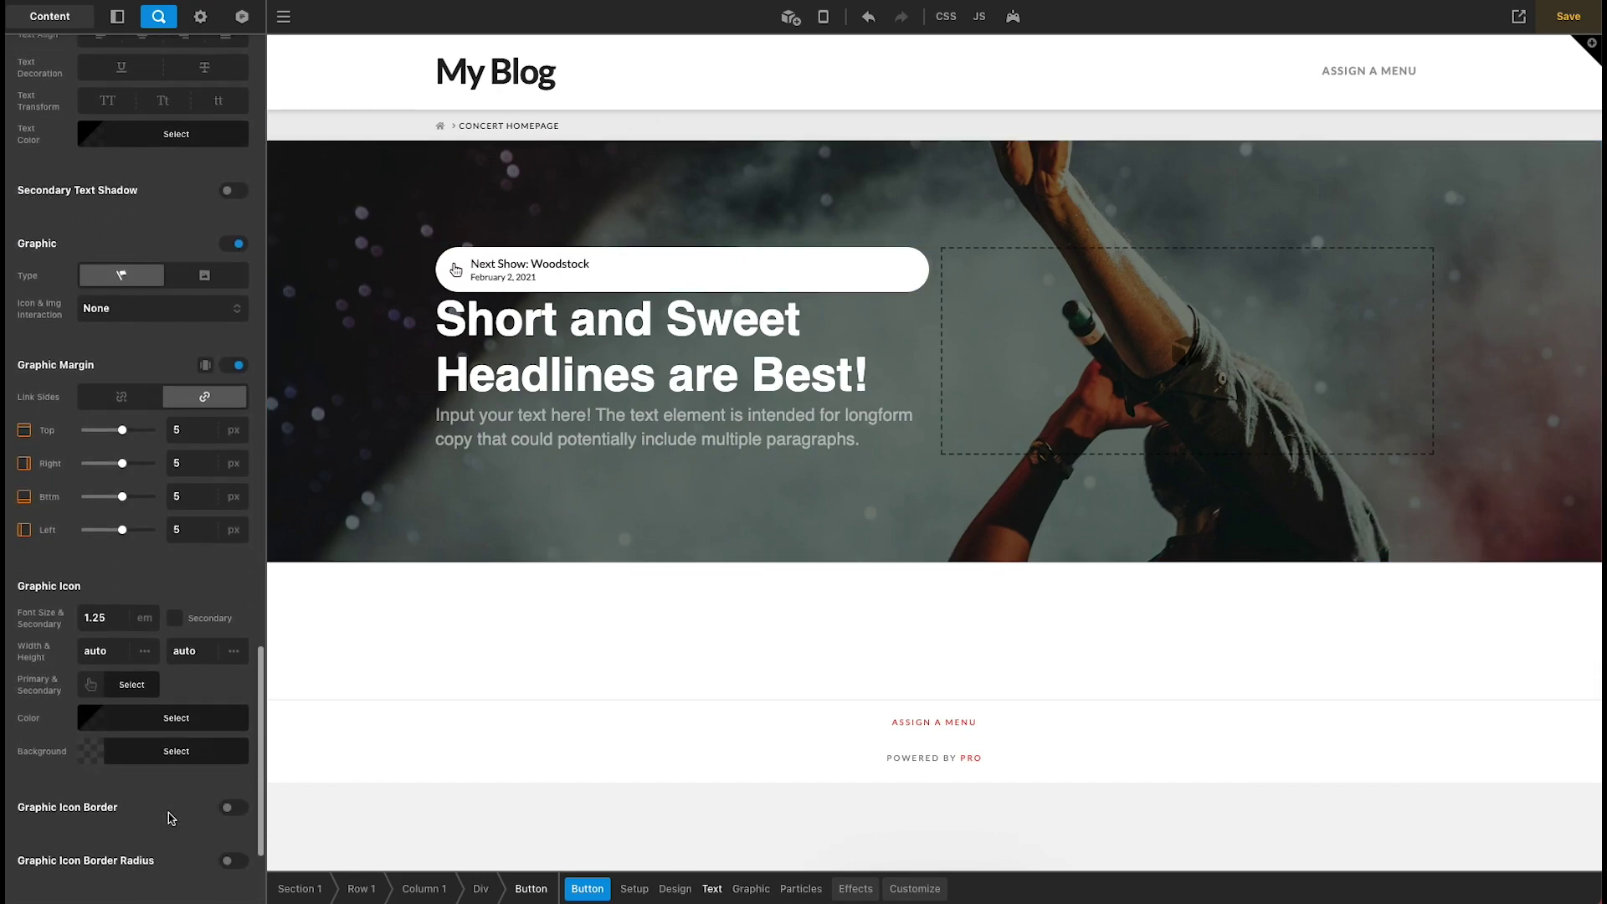
{"action": "left_click", "coordinate": [111, 668]}
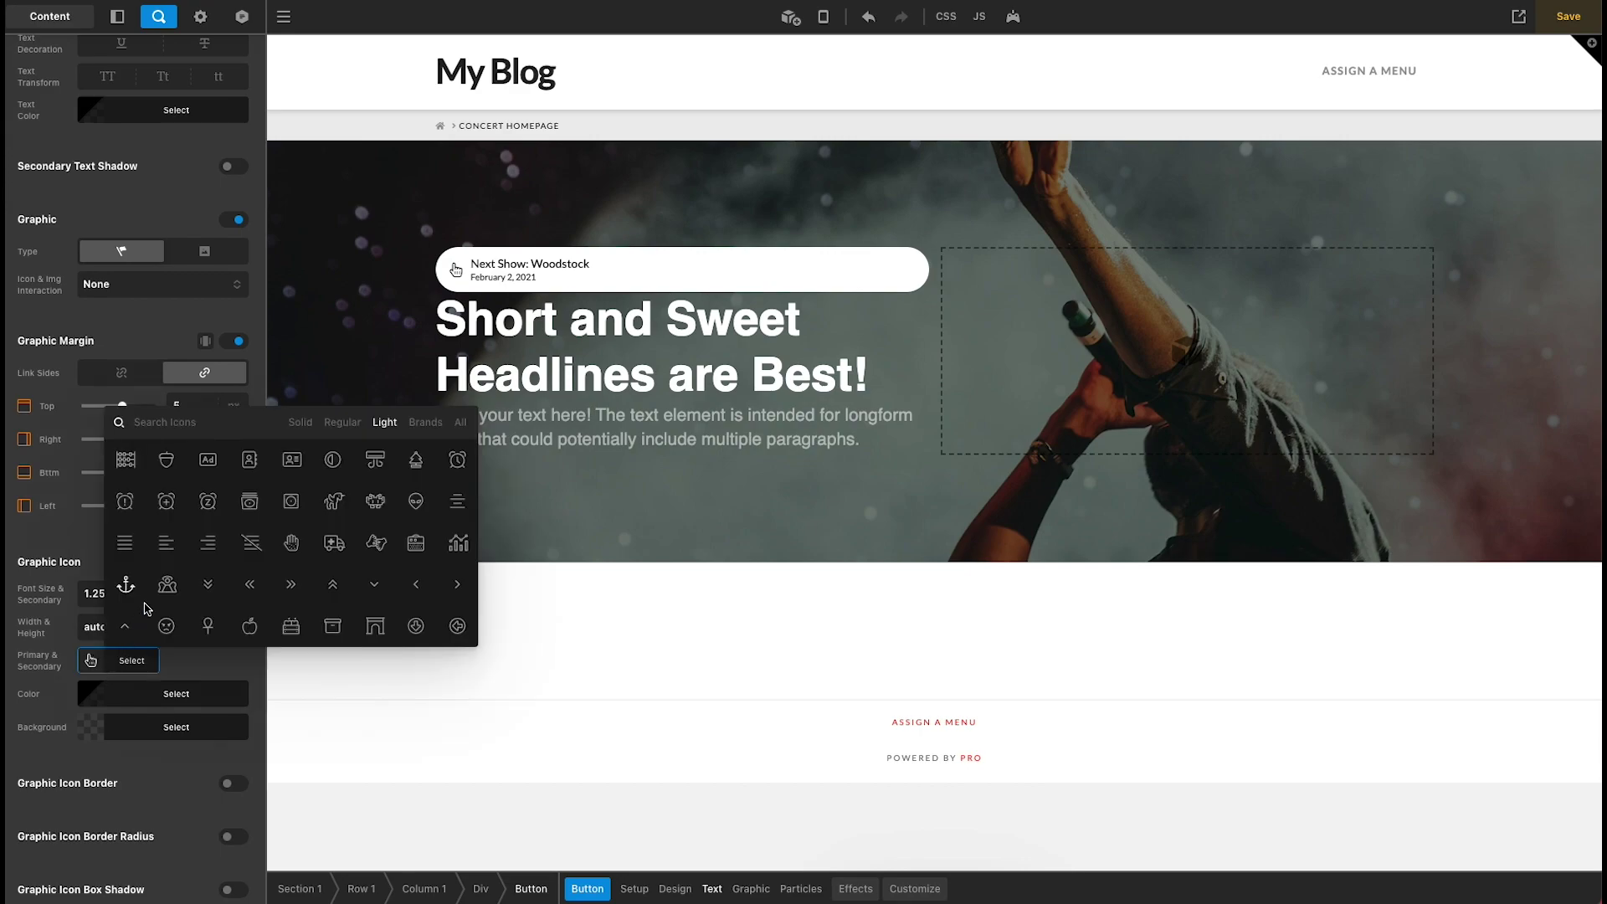
{"action": "type", "text": "calend"}
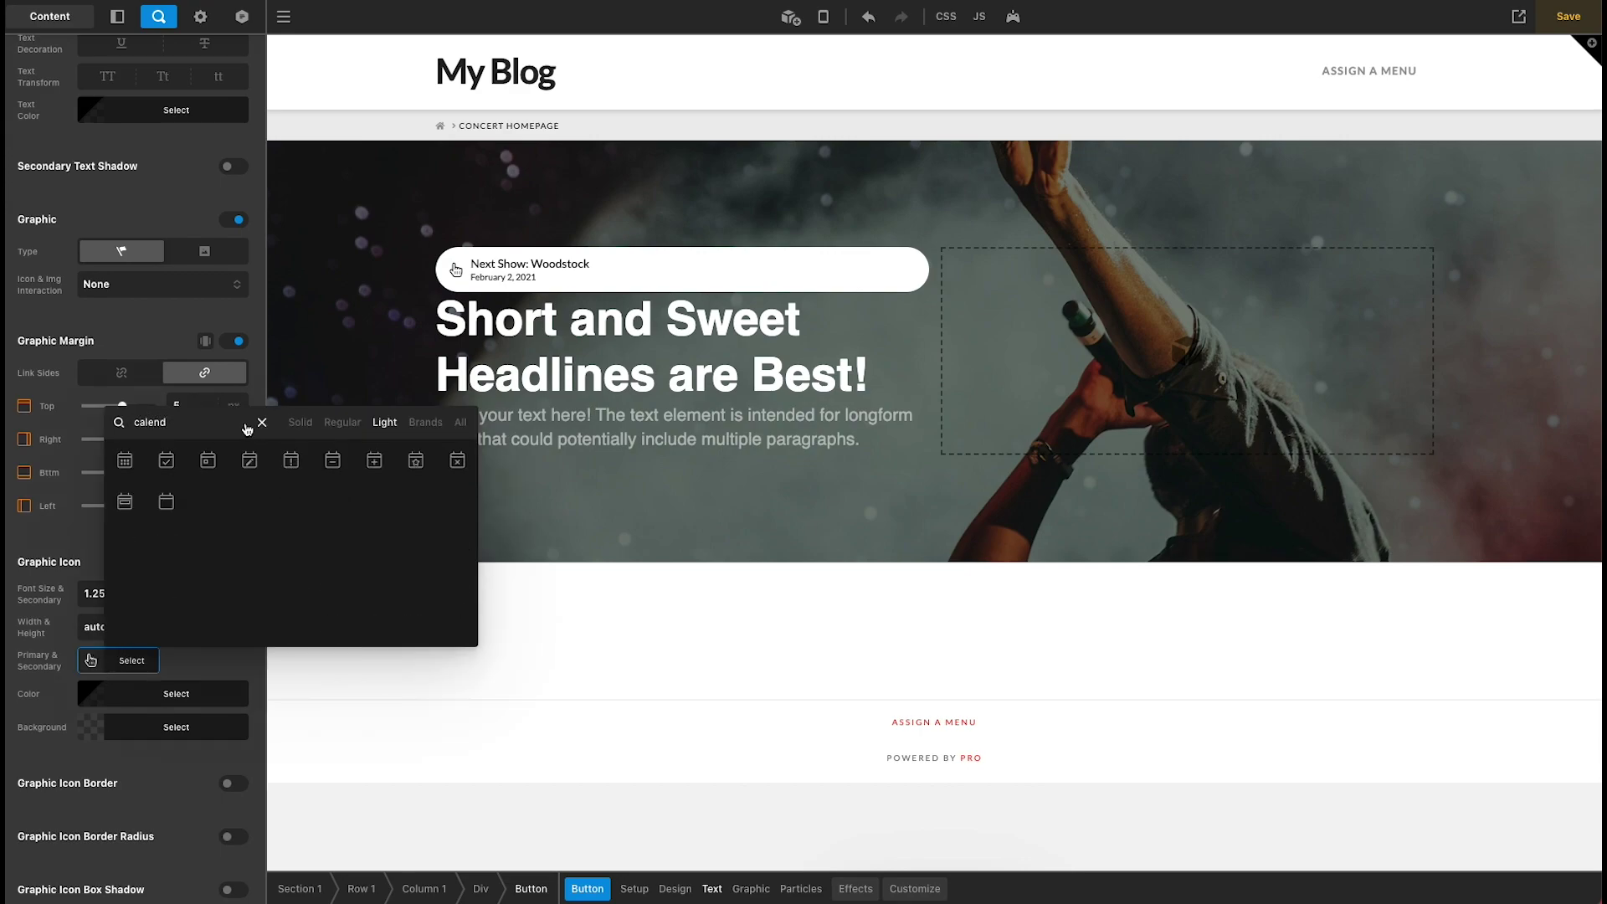
{"action": "left_click", "coordinate": [125, 461]}
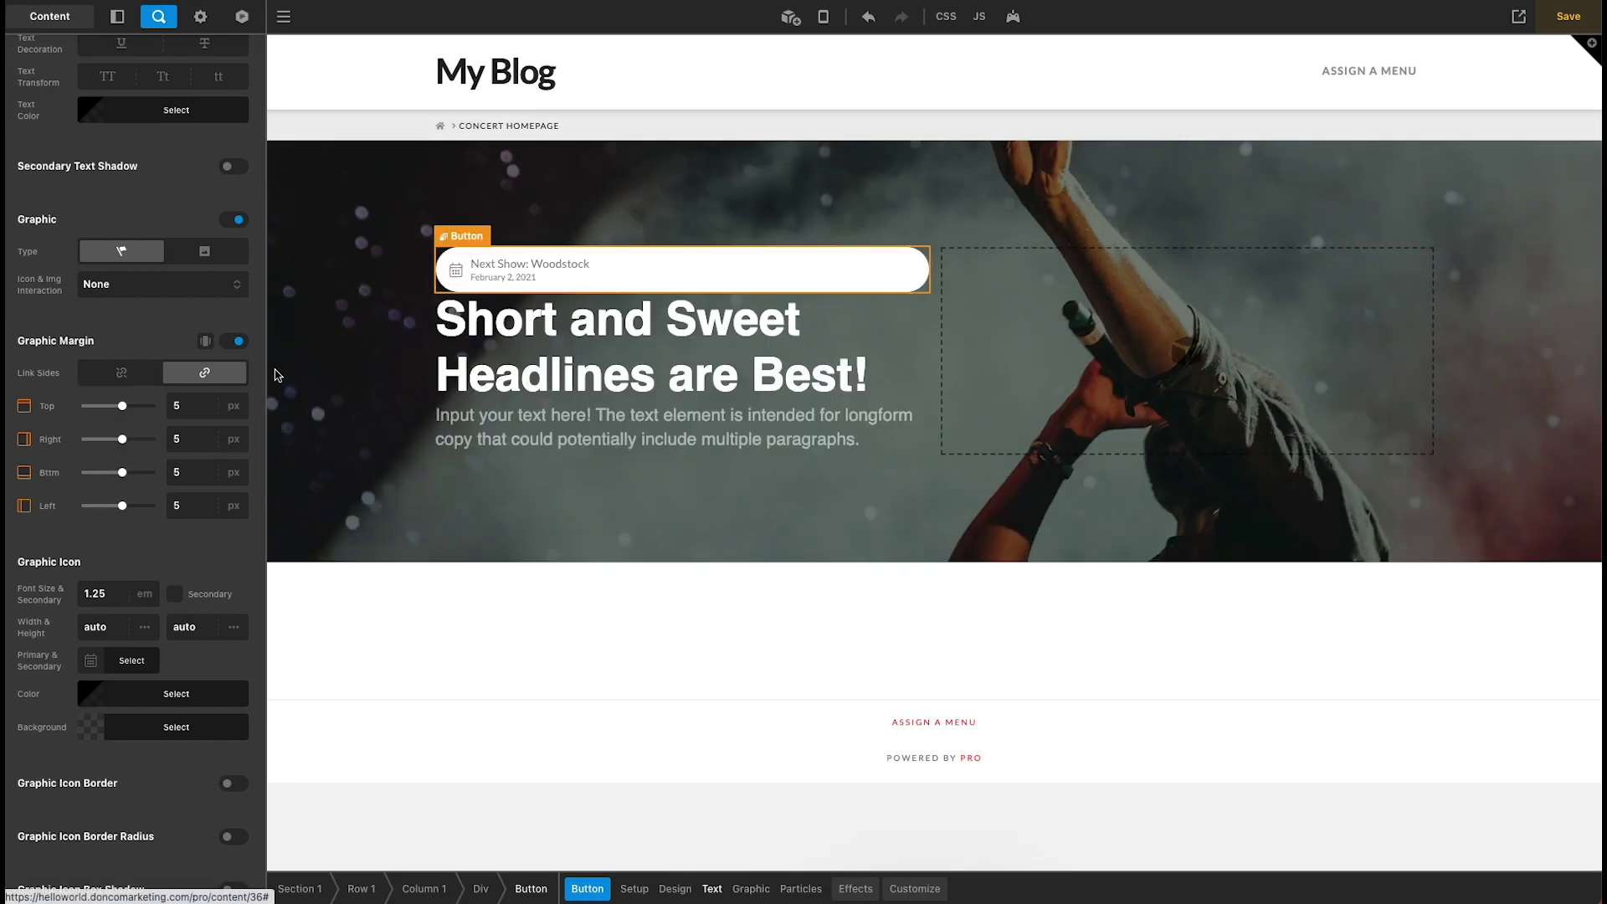
{"action": "scroll", "coordinate": [208, 396], "scroll_direction": "down", "scroll_amount": 4}
{"action": "scroll", "coordinate": [208, 396], "scroll_direction": "up", "scroll_amount": 12}
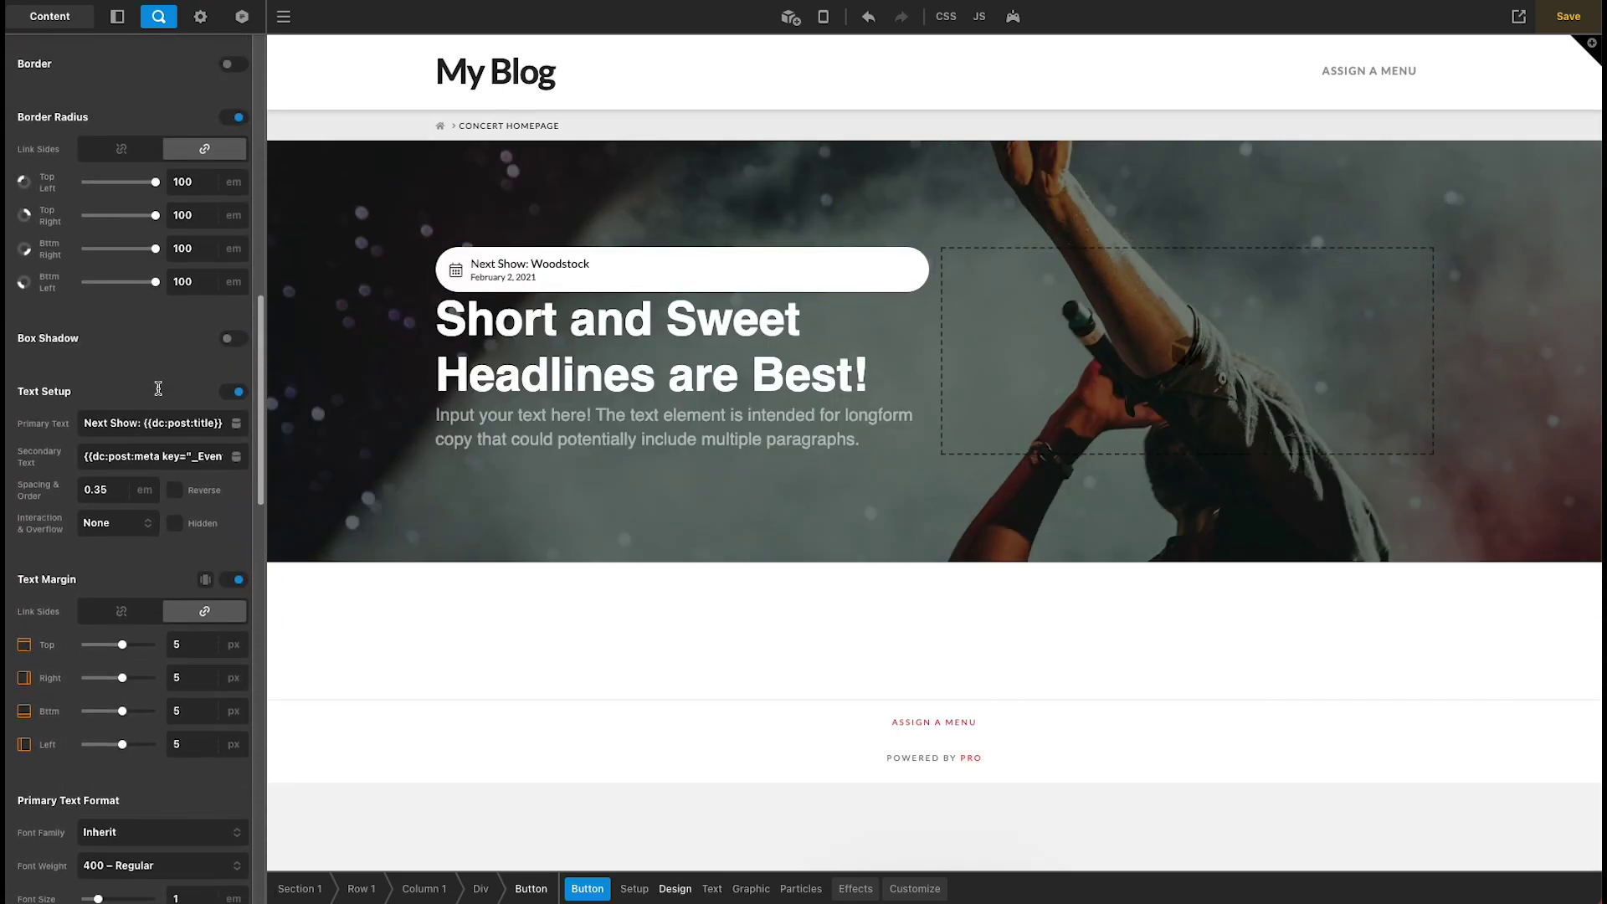
Step: Set the pill's link URL to the dynamic Post Permalink
{"action": "scroll", "coordinate": [161, 393], "scroll_direction": "up", "scroll_amount": 3}
{"action": "left_click", "coordinate": [126, 237]}
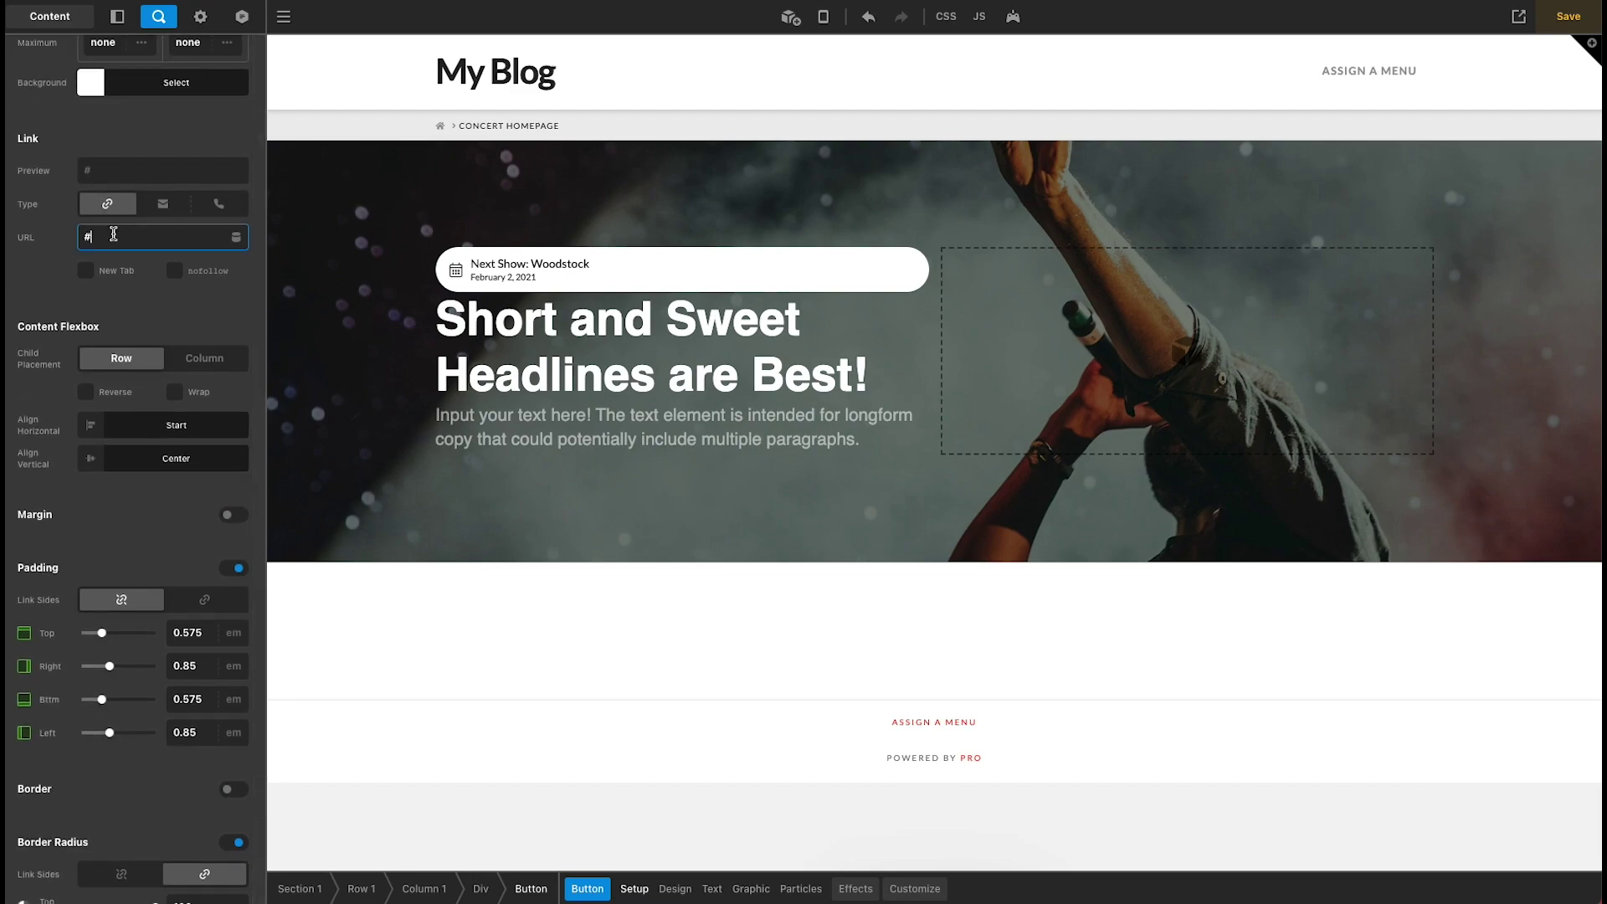
{"action": "left_click", "coordinate": [237, 237]}
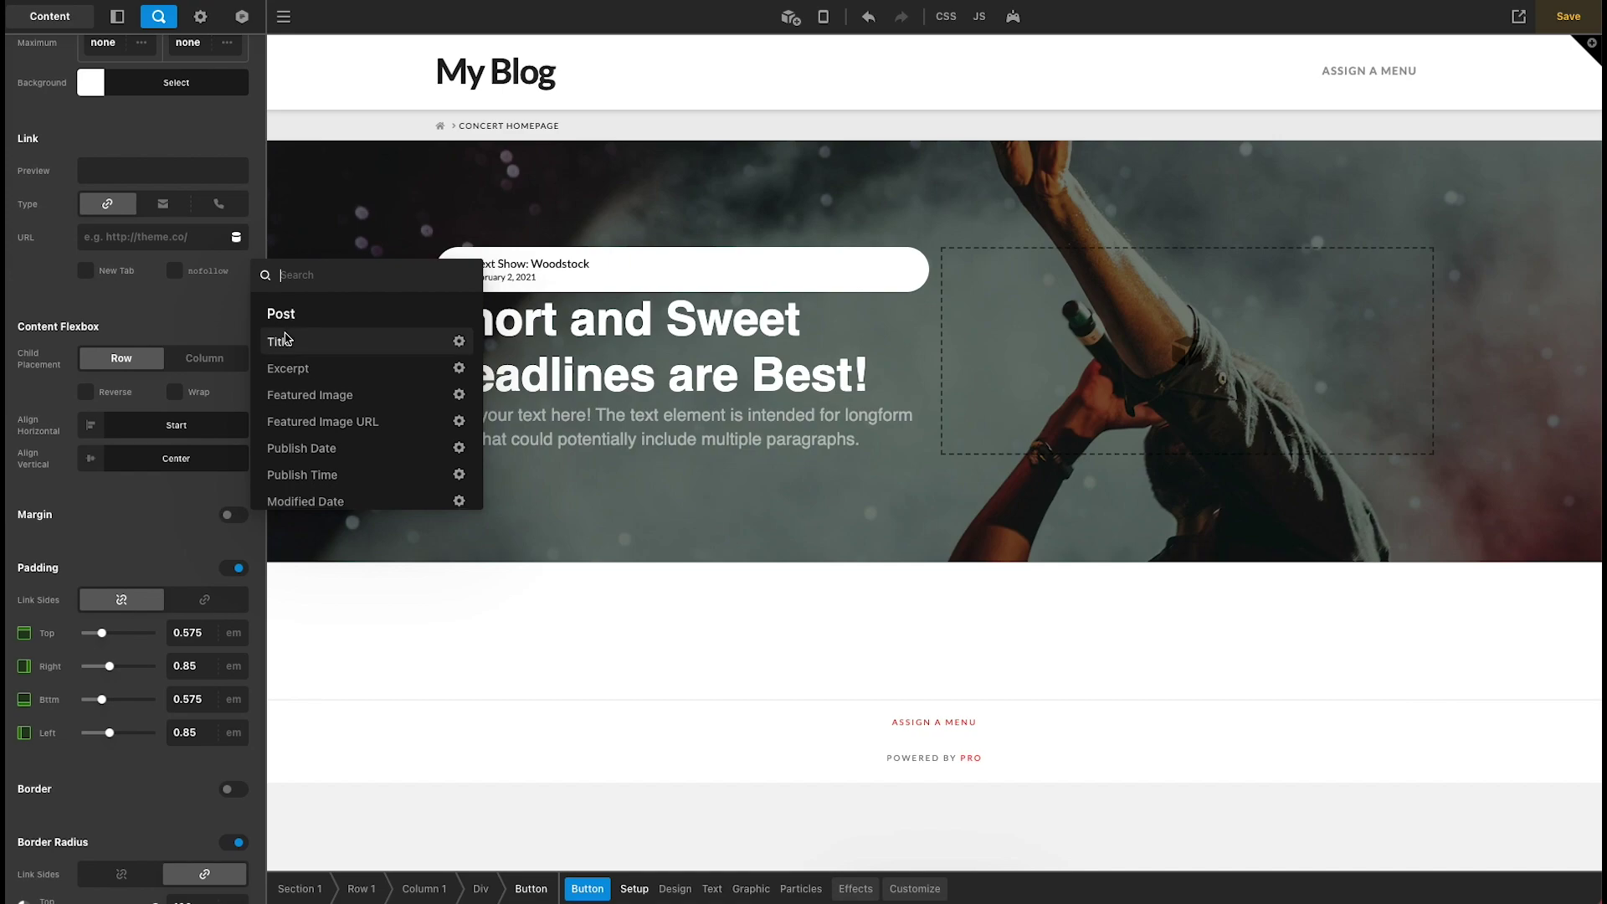
{"action": "scroll", "coordinate": [305, 368], "scroll_direction": "down", "scroll_amount": 5}
{"action": "left_click", "coordinate": [311, 390]}
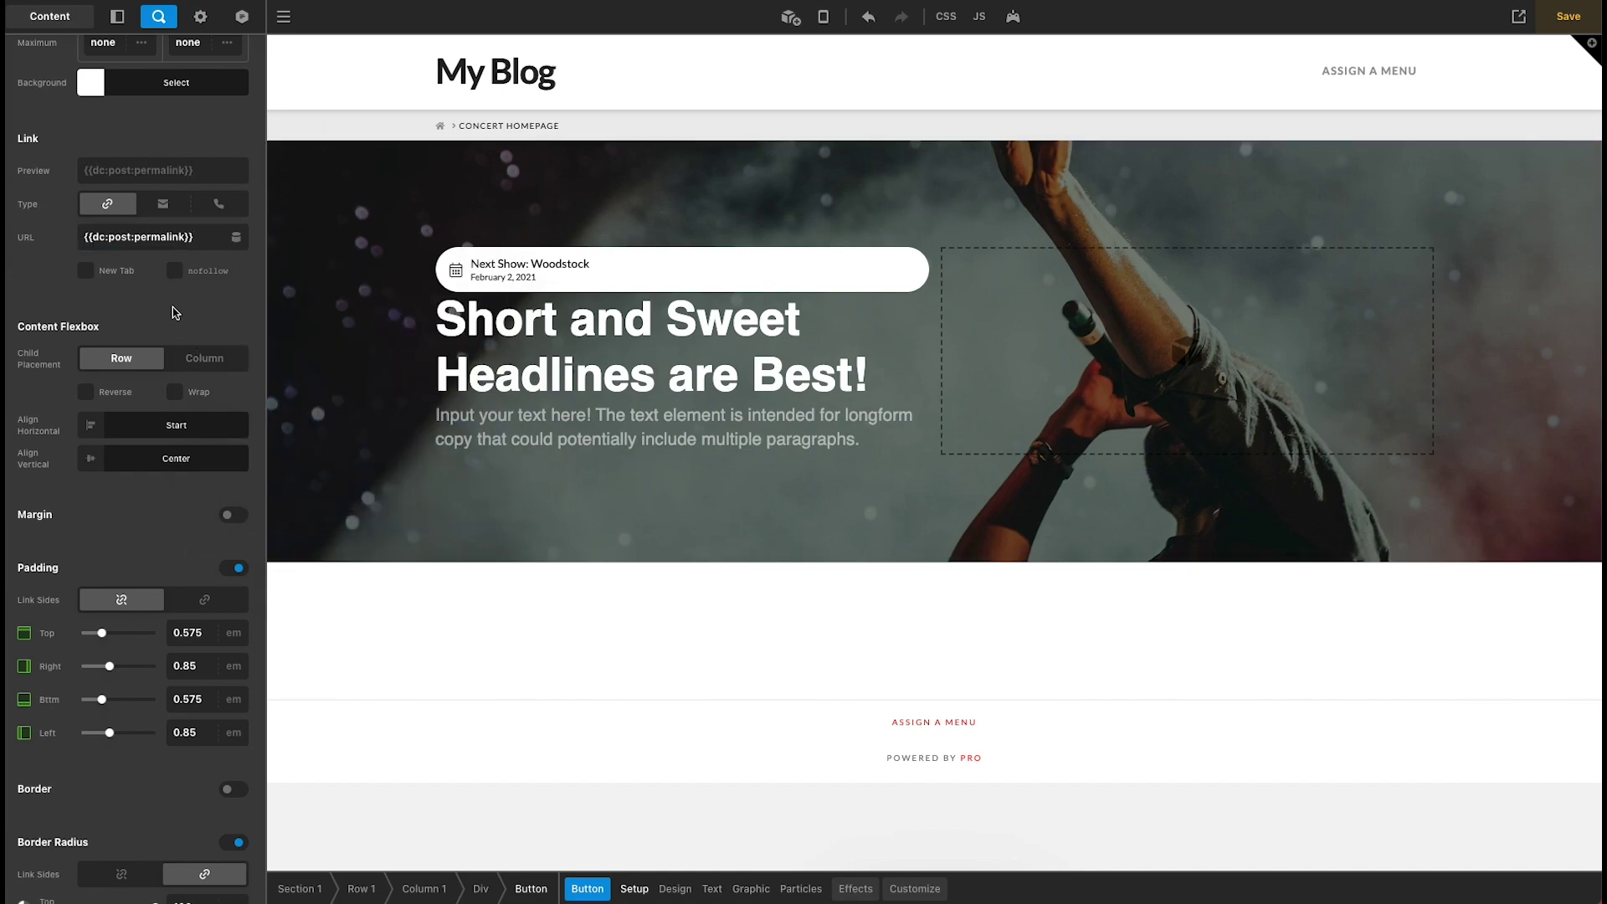
Step: Save the page, view it on the frontend, and follow the Next Show link
{"action": "key", "text": "ctrl+s"}
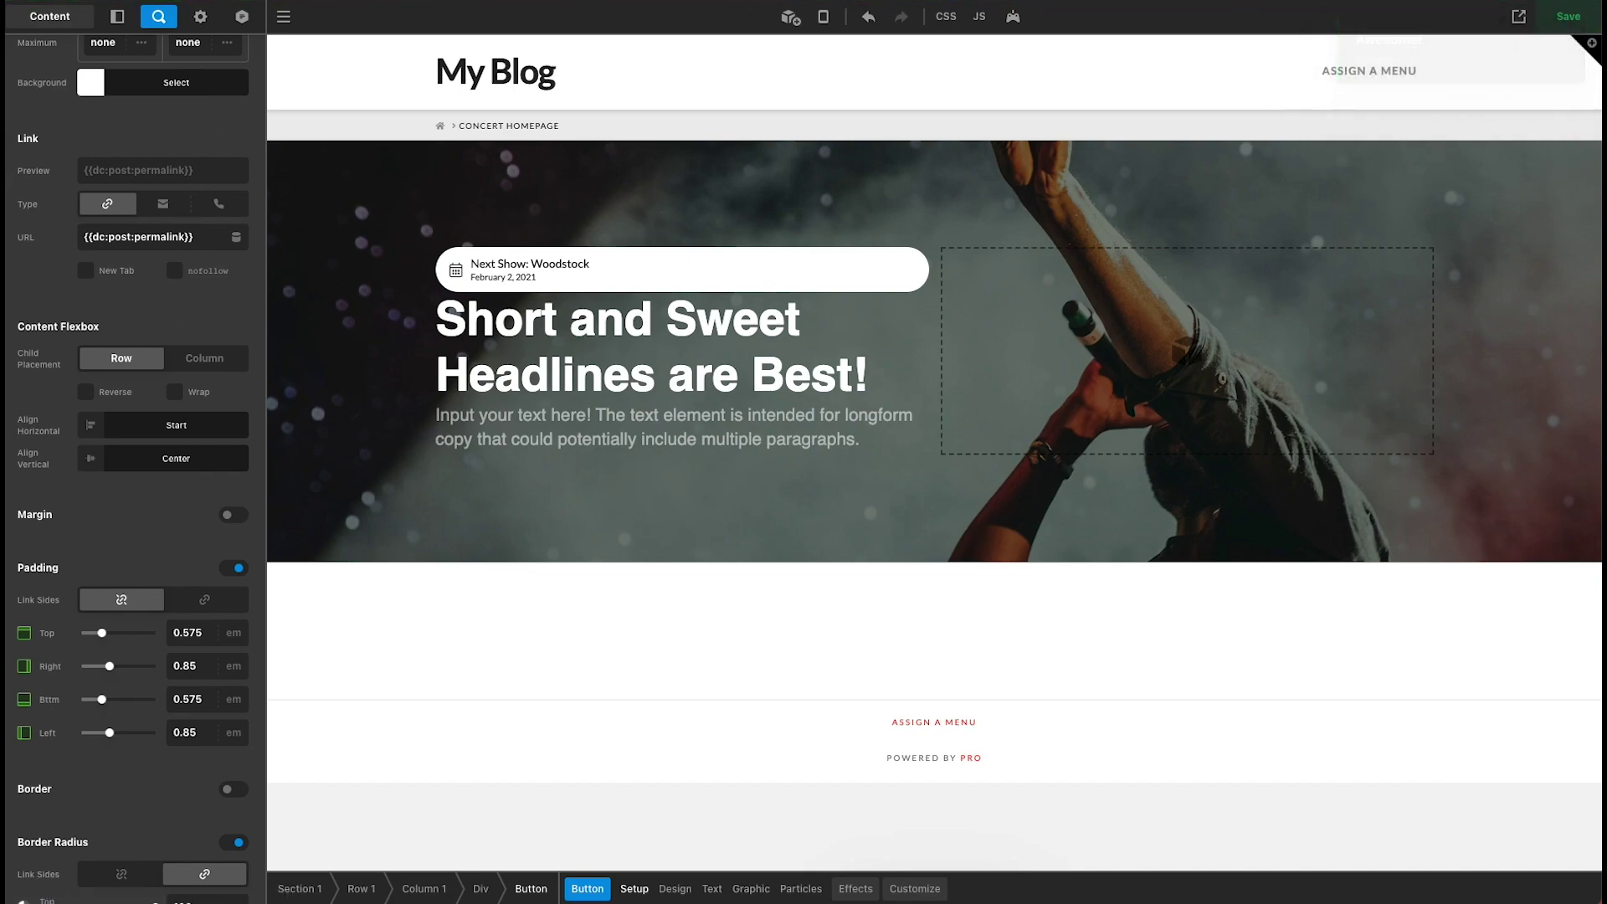
{"action": "left_click", "coordinate": [1518, 16]}
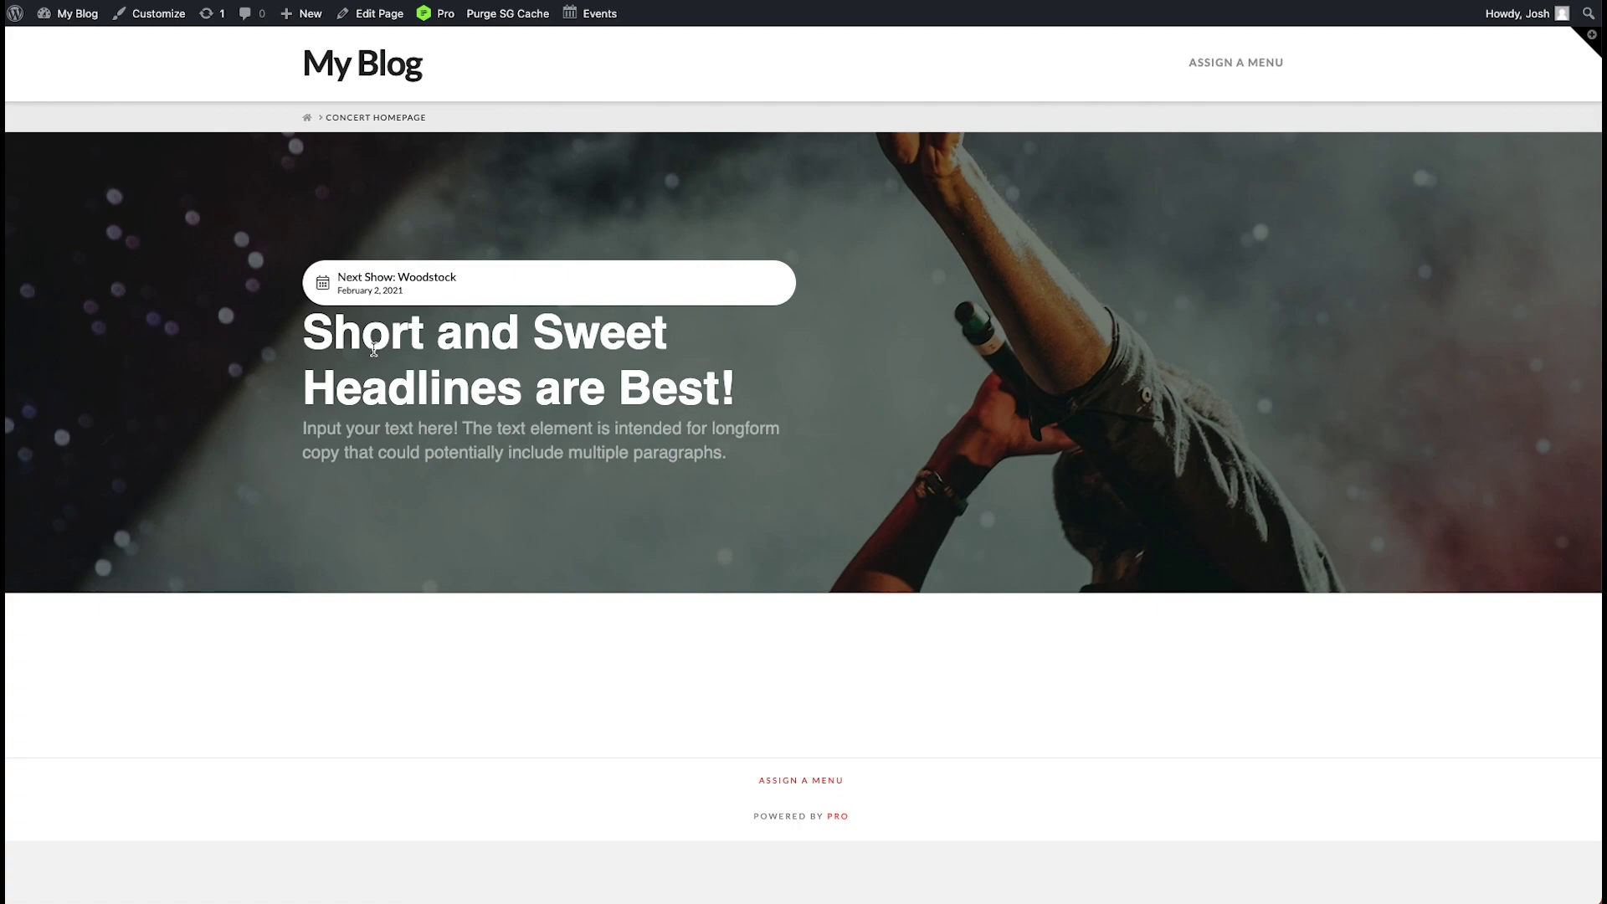
{"action": "left_click", "coordinate": [371, 292]}
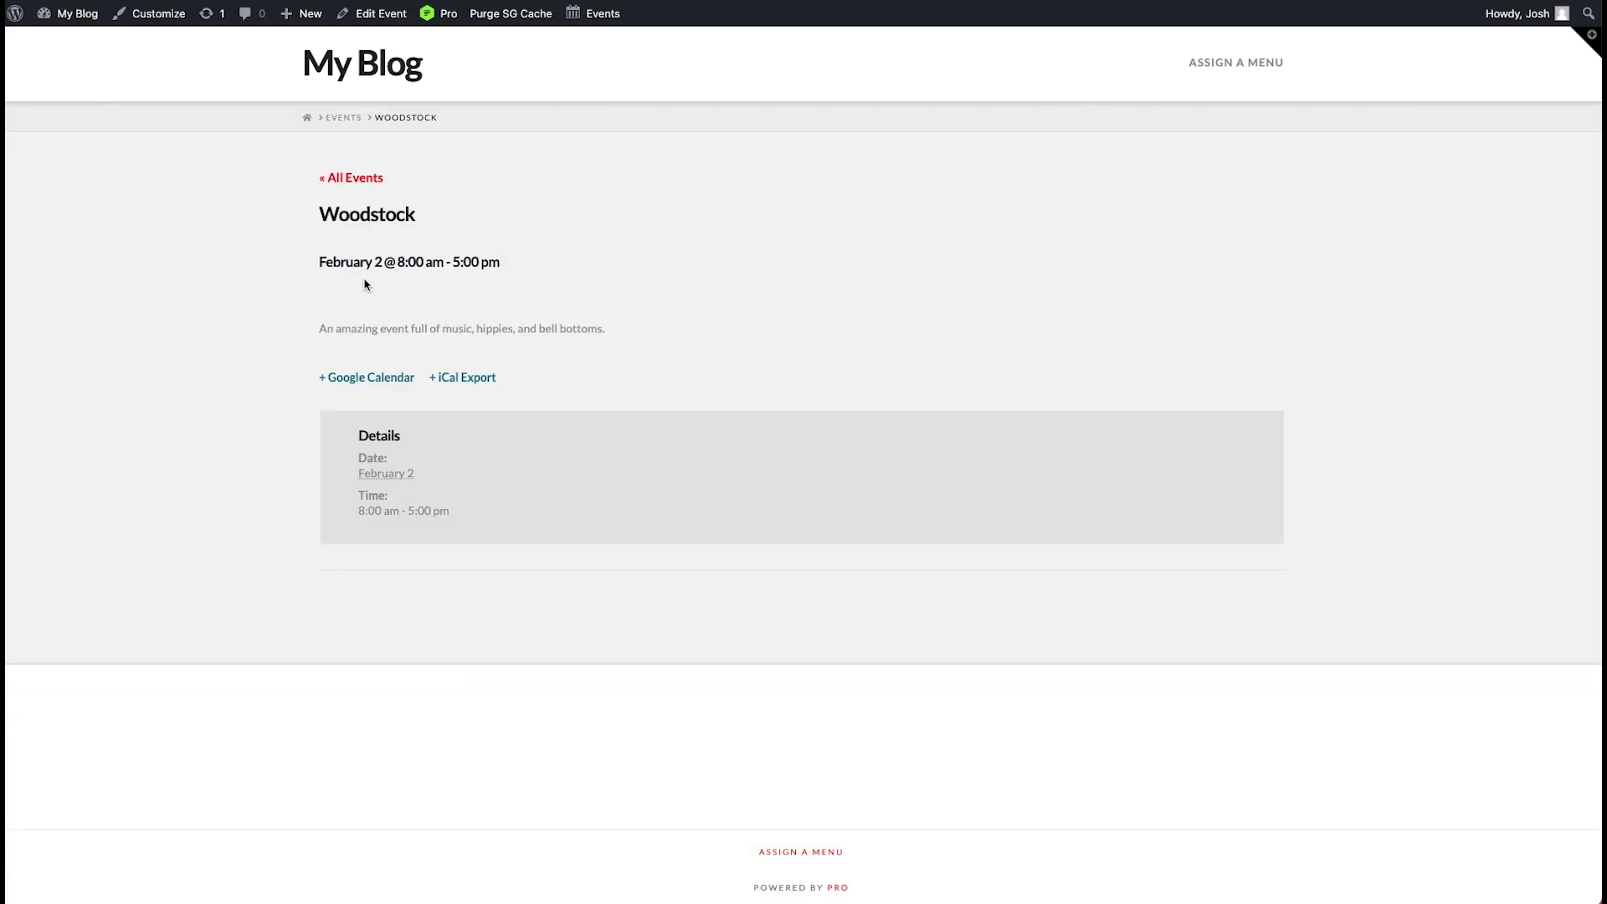
Step: Leave the Woodstock event page and return to editing the Concert Homepage in the Pro builder
{"action": "left_click", "coordinate": [15, 13]}
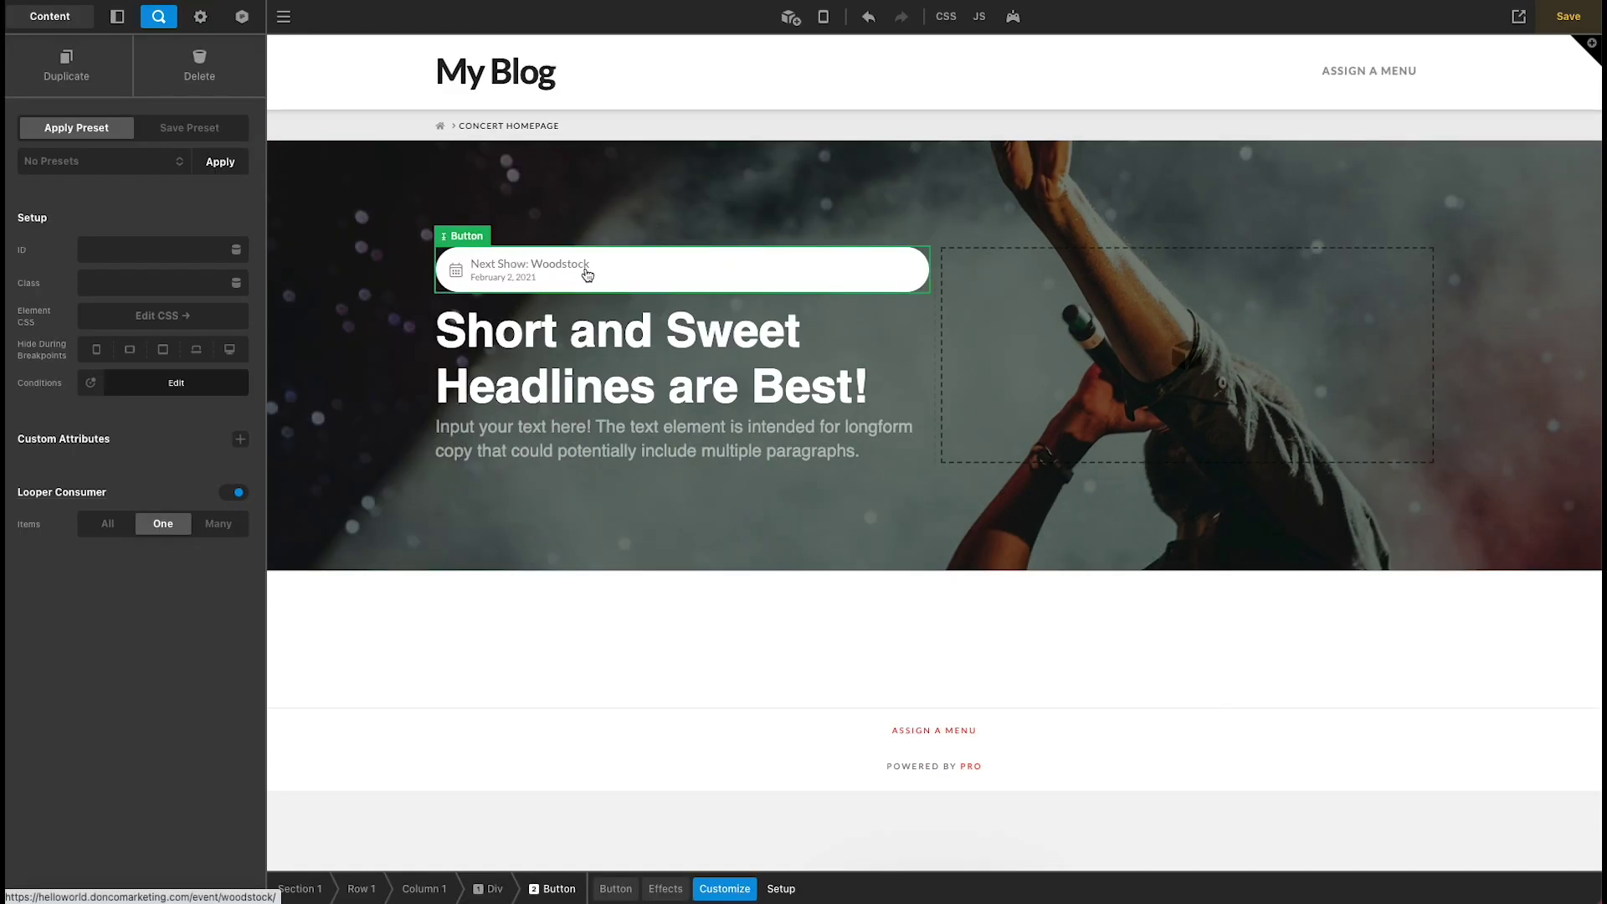
Step: Add a condition group to the Next Show pill button's display conditions
{"action": "left_click", "coordinate": [590, 276]}
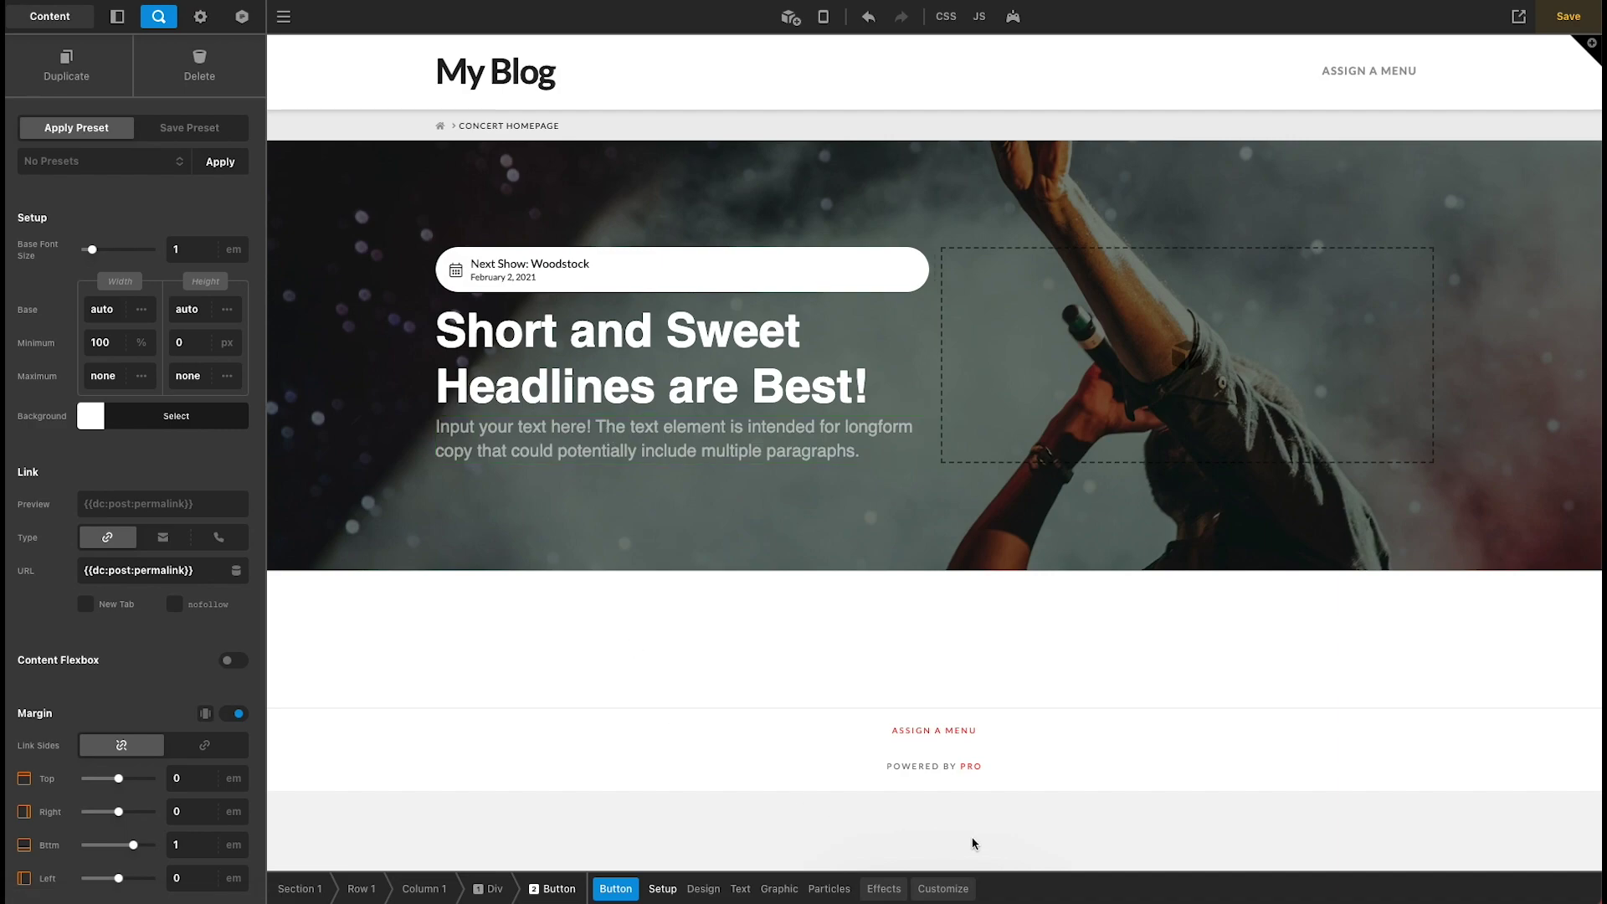
{"action": "left_click", "coordinate": [925, 889]}
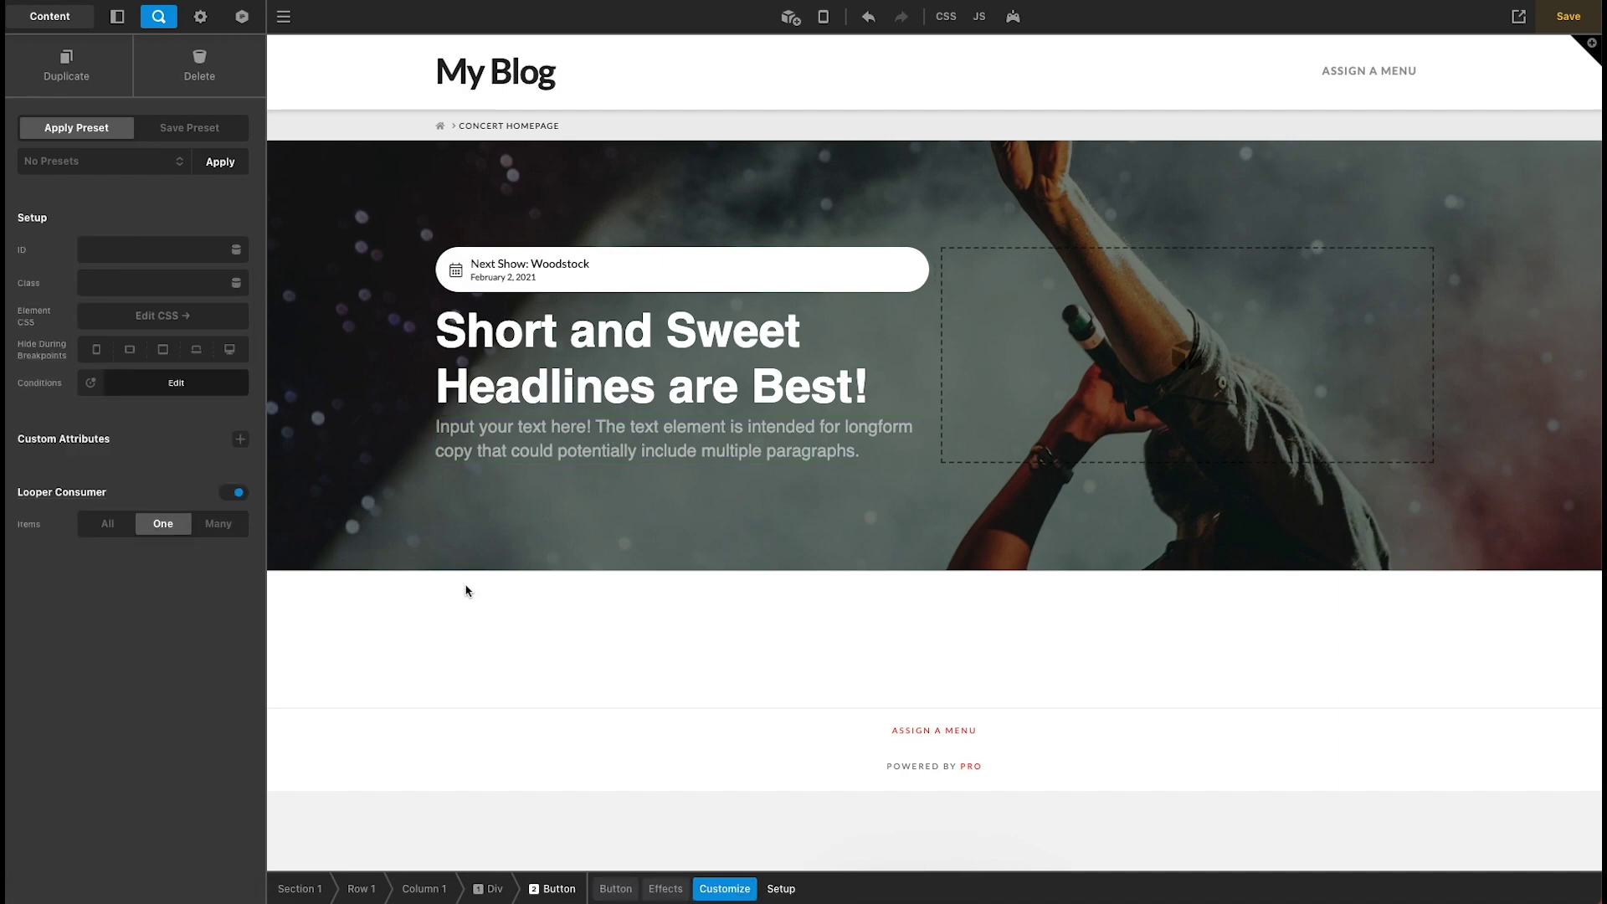
{"action": "left_click", "coordinate": [99, 388]}
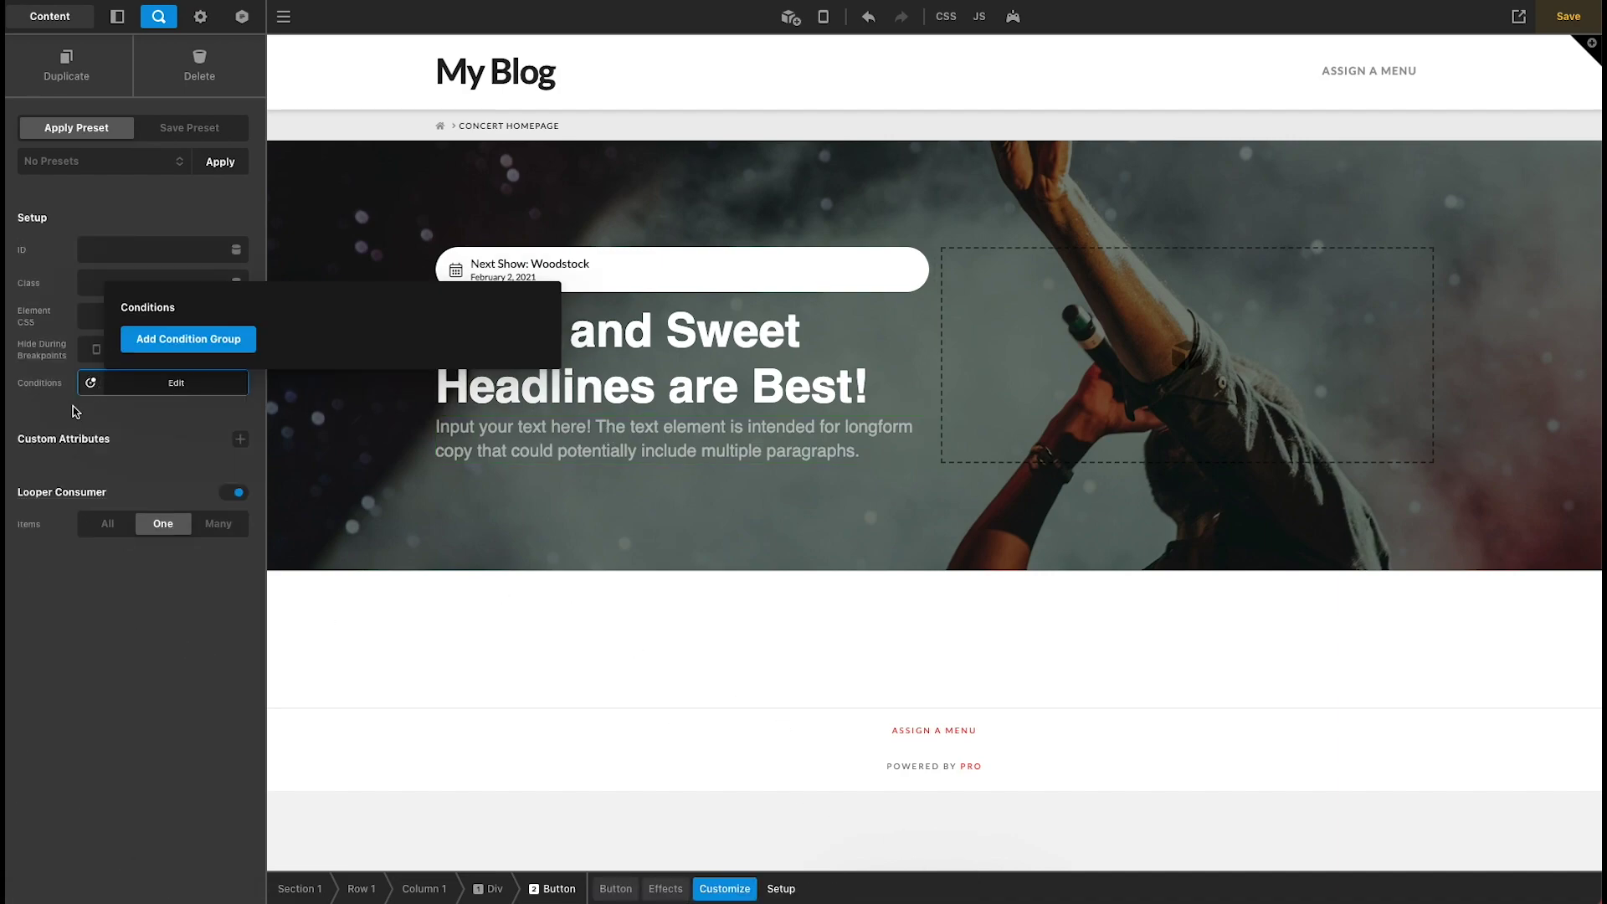
{"action": "left_click", "coordinate": [155, 340]}
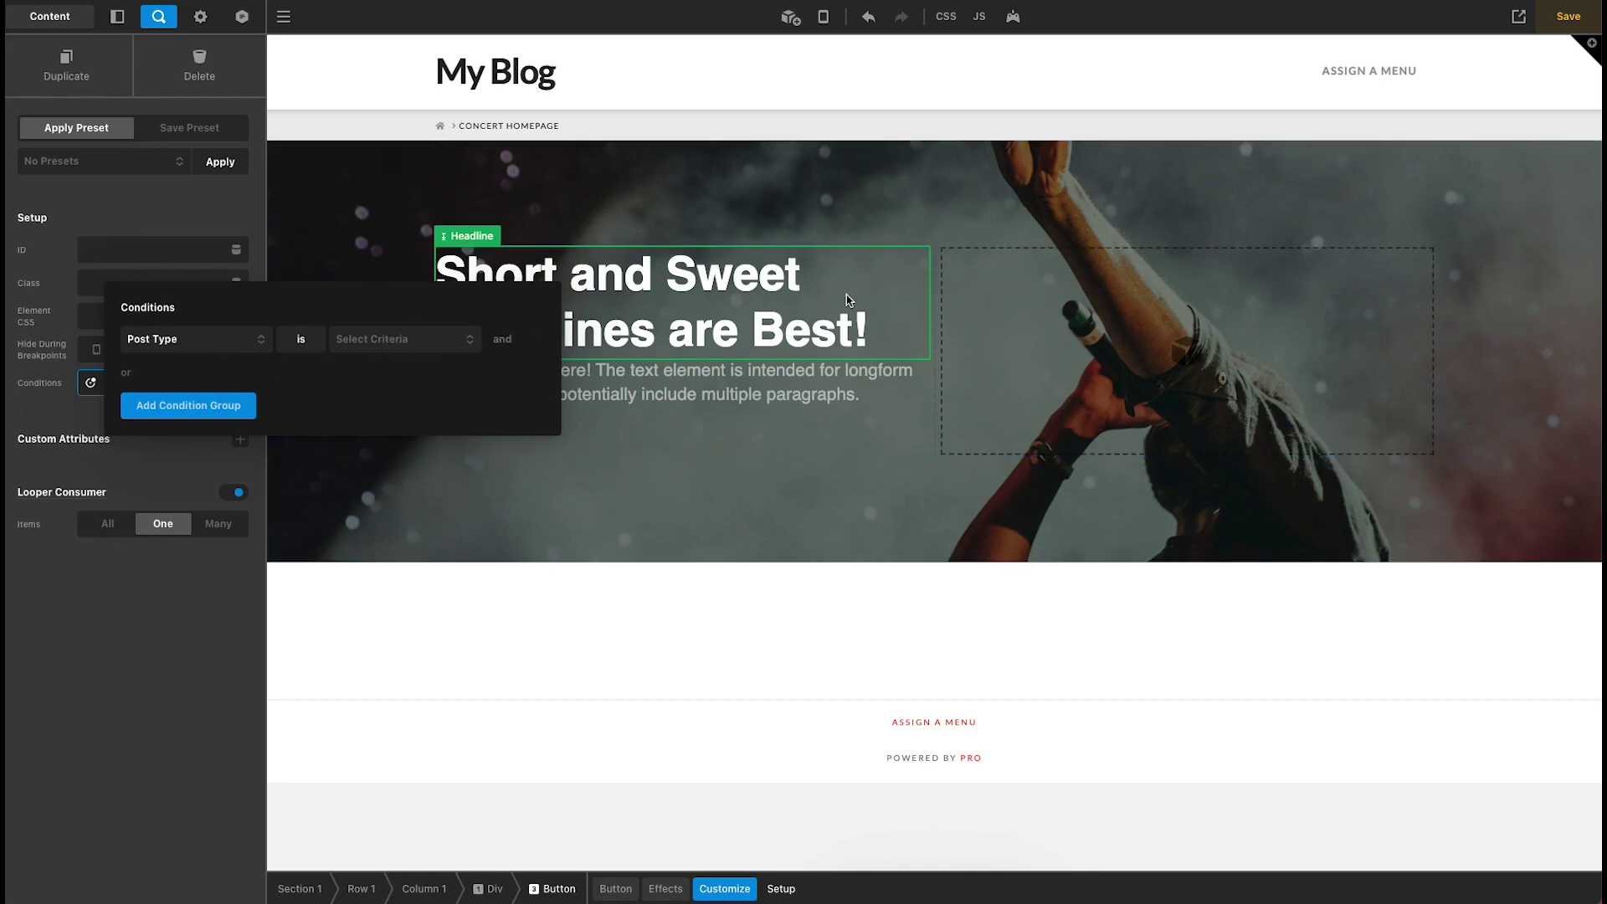
Step: Toggle Preview's Ignore Element Conditions on and then off again
{"action": "mouse_move", "coordinate": [1516, 23]}
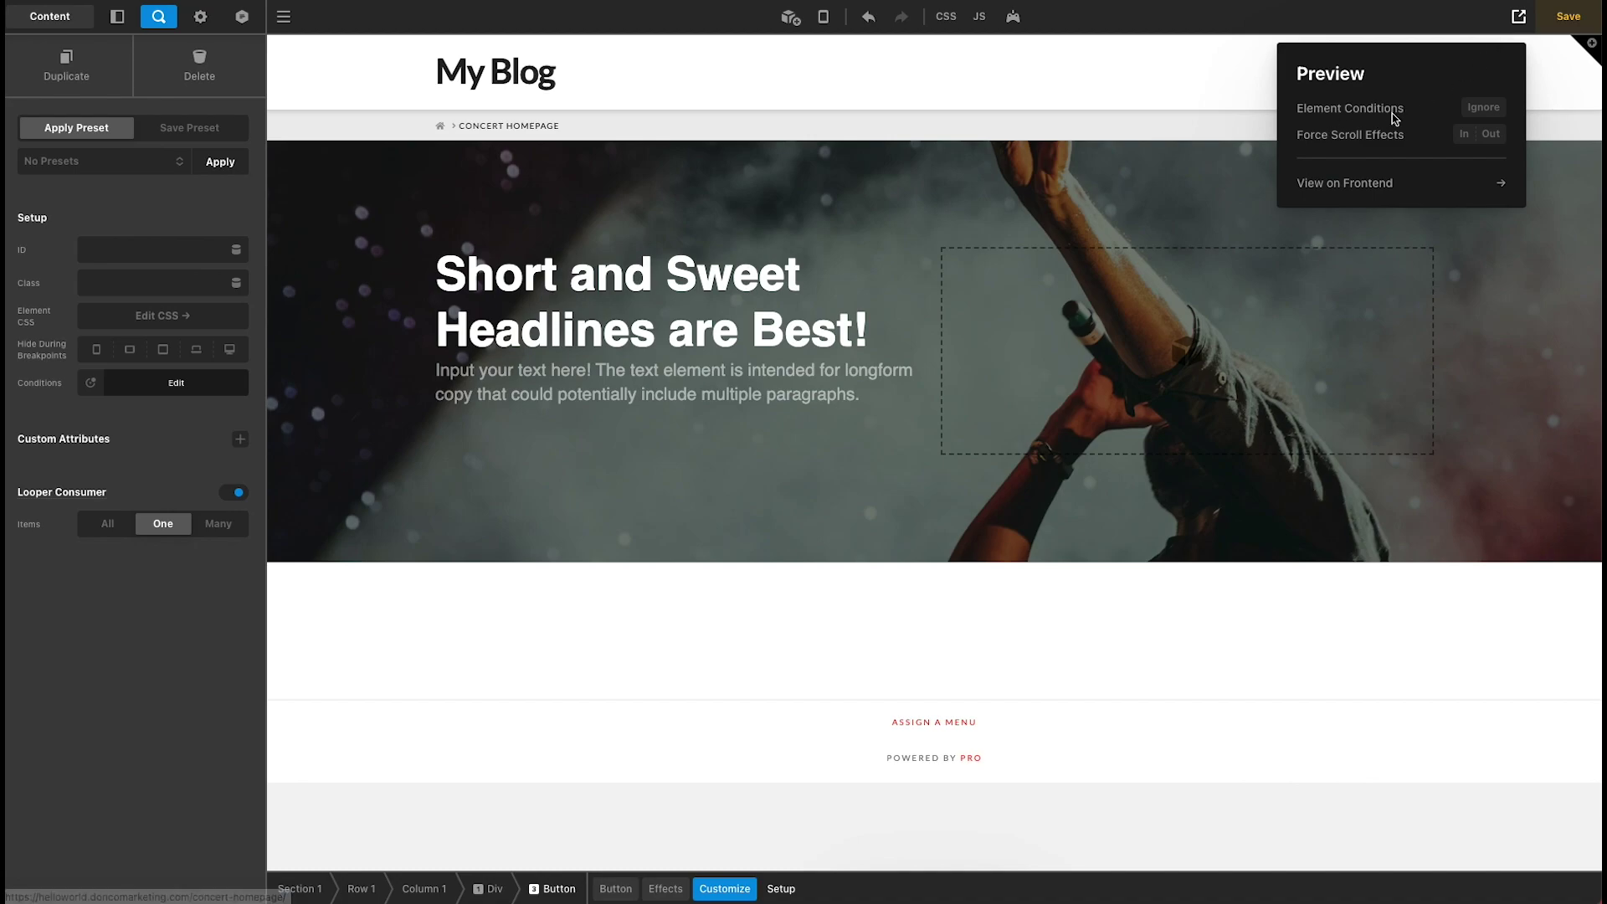
{"action": "left_click", "coordinate": [1483, 107]}
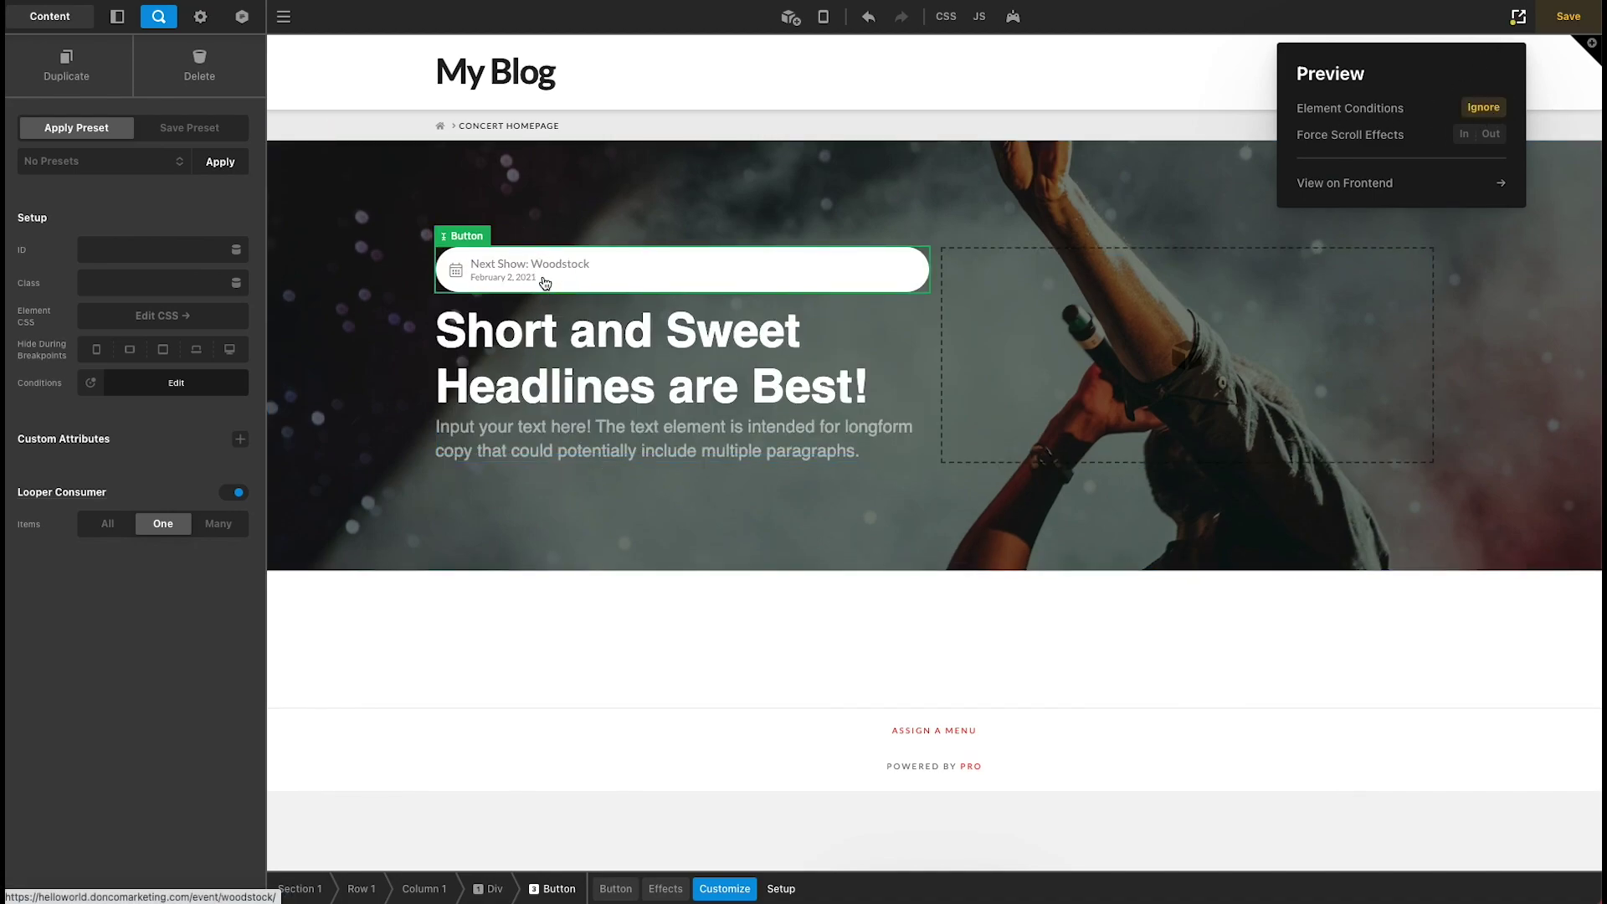
{"action": "left_click", "coordinate": [1482, 108]}
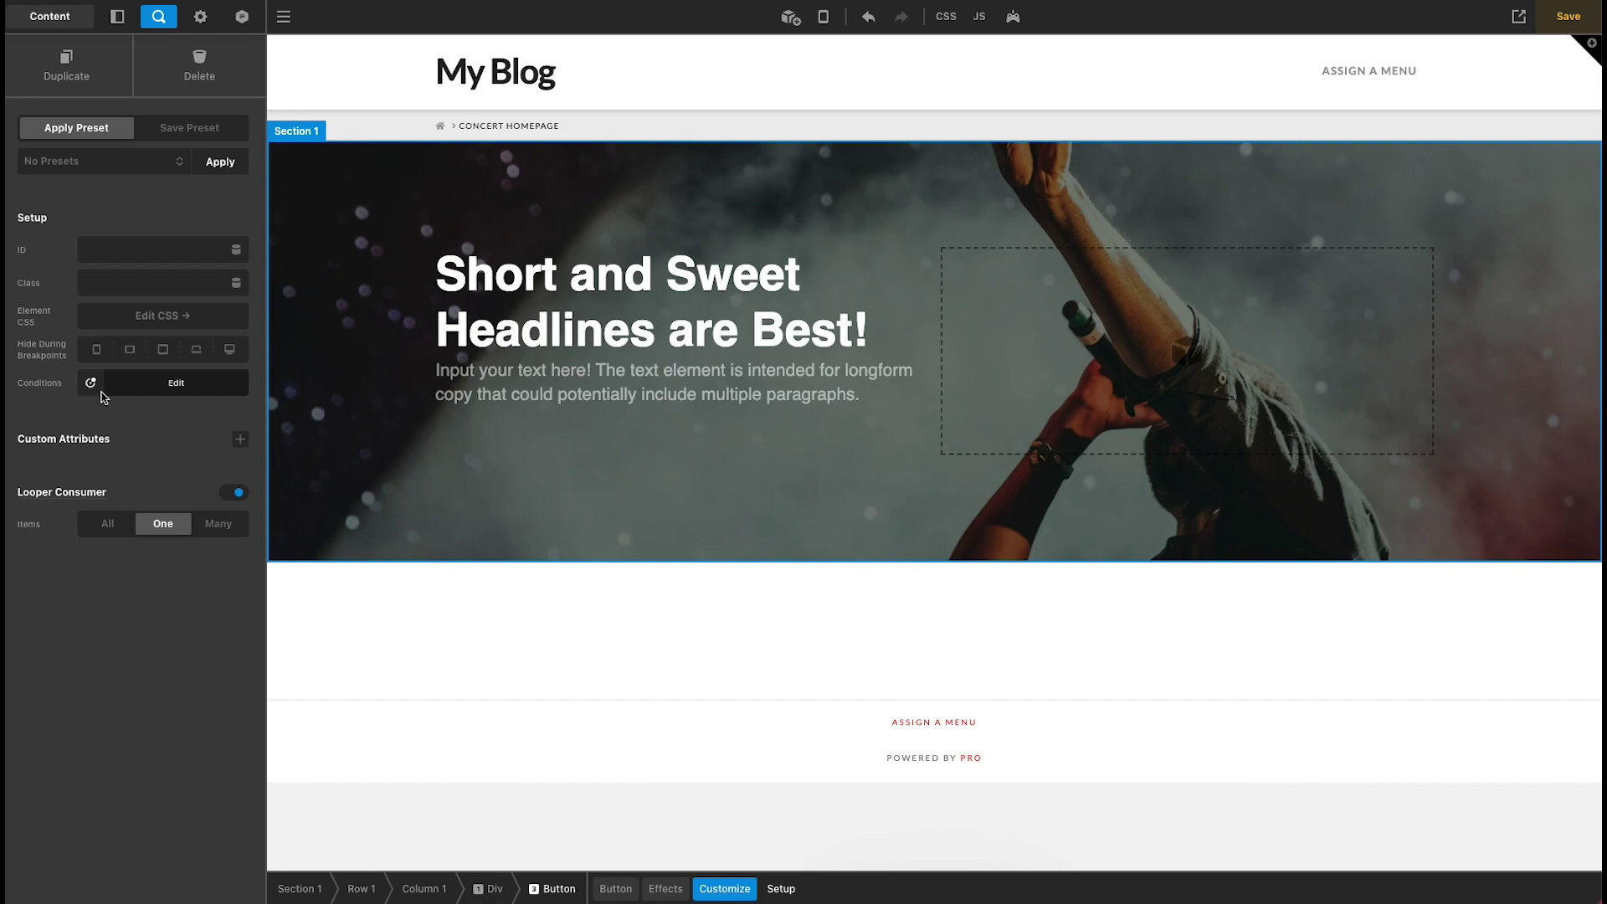
Step: Set the pill's first condition to Post Type is Event
{"action": "left_click", "coordinate": [147, 390]}
{"action": "left_click", "coordinate": [360, 273]}
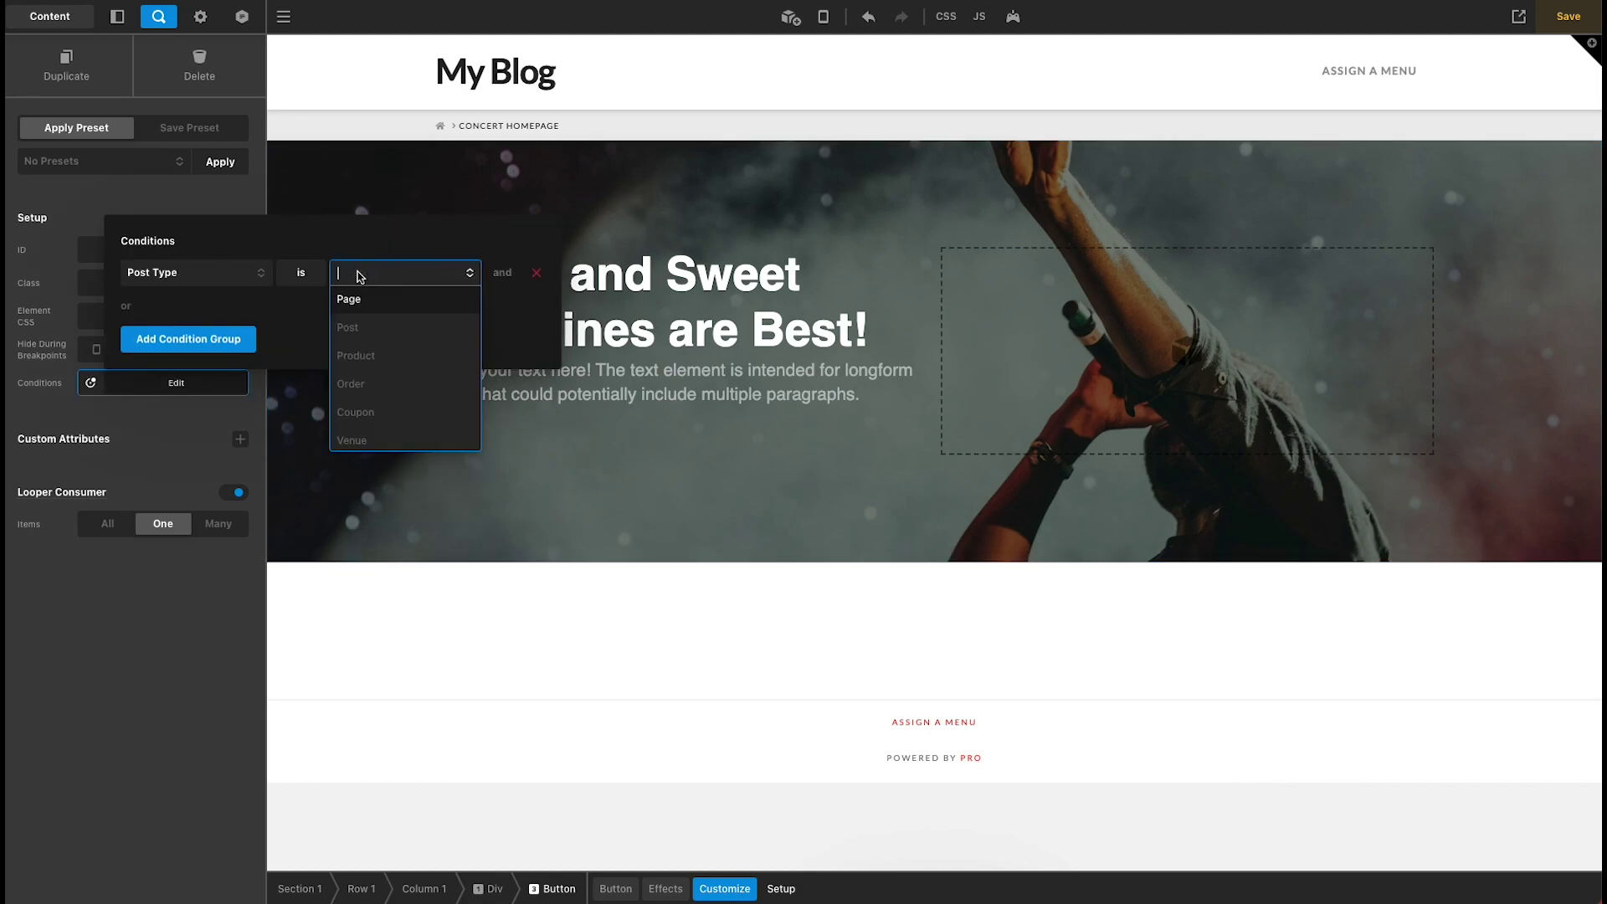
{"action": "scroll", "coordinate": [360, 394], "scroll_direction": "down", "scroll_amount": 3}
{"action": "left_click", "coordinate": [357, 435]}
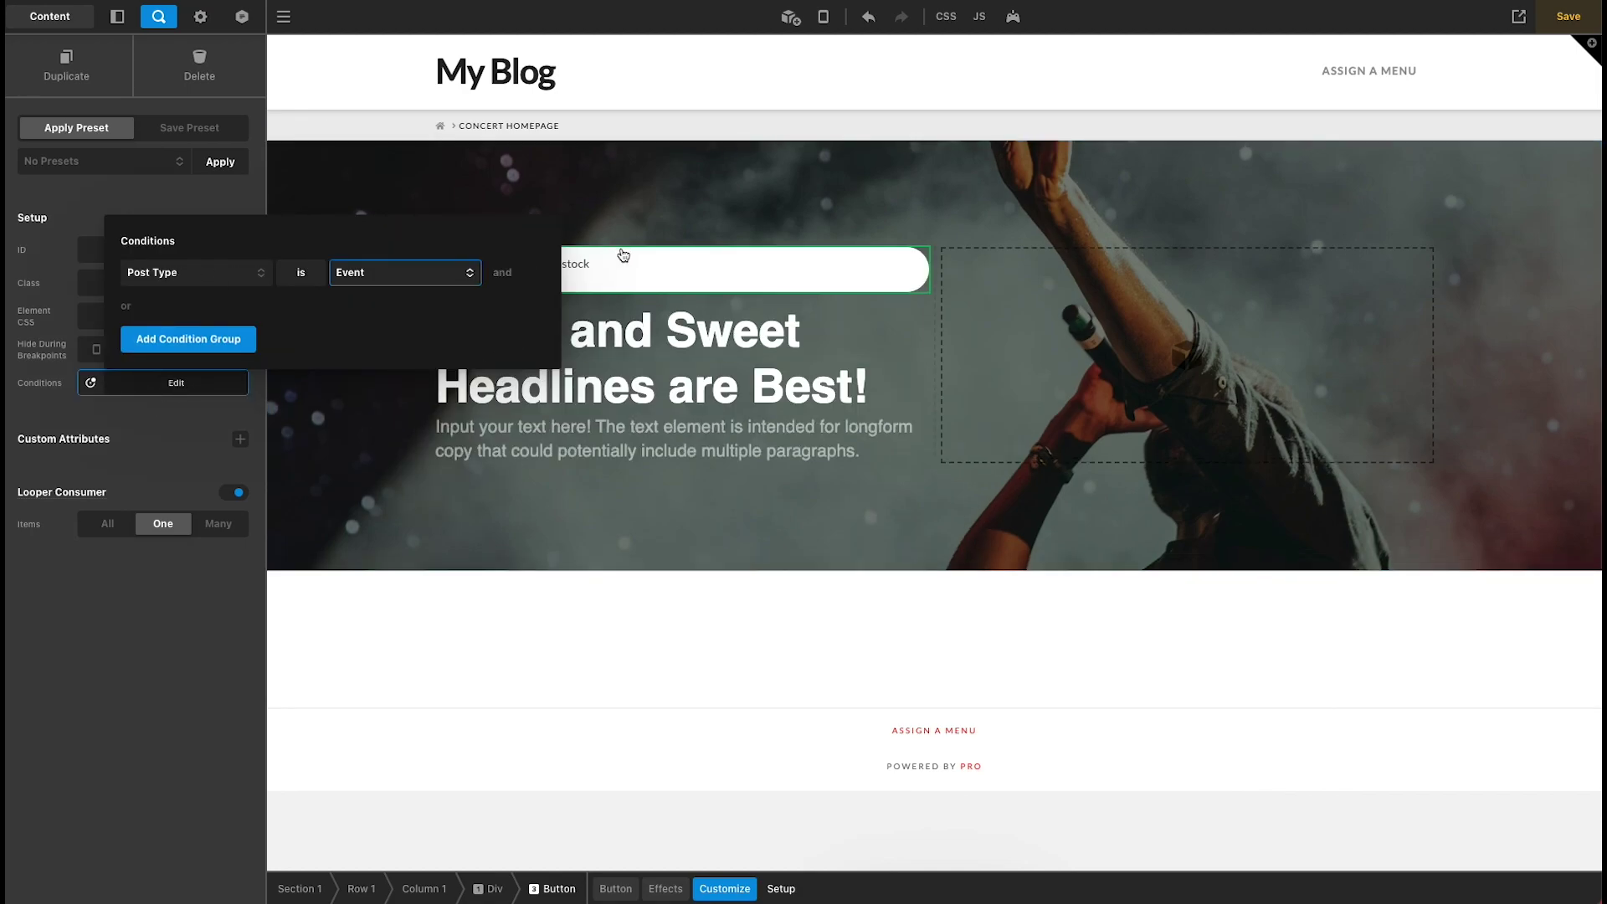
Step: Add a second Datetime condition set to 'after' the Global Current Date
{"action": "left_click", "coordinate": [502, 273]}
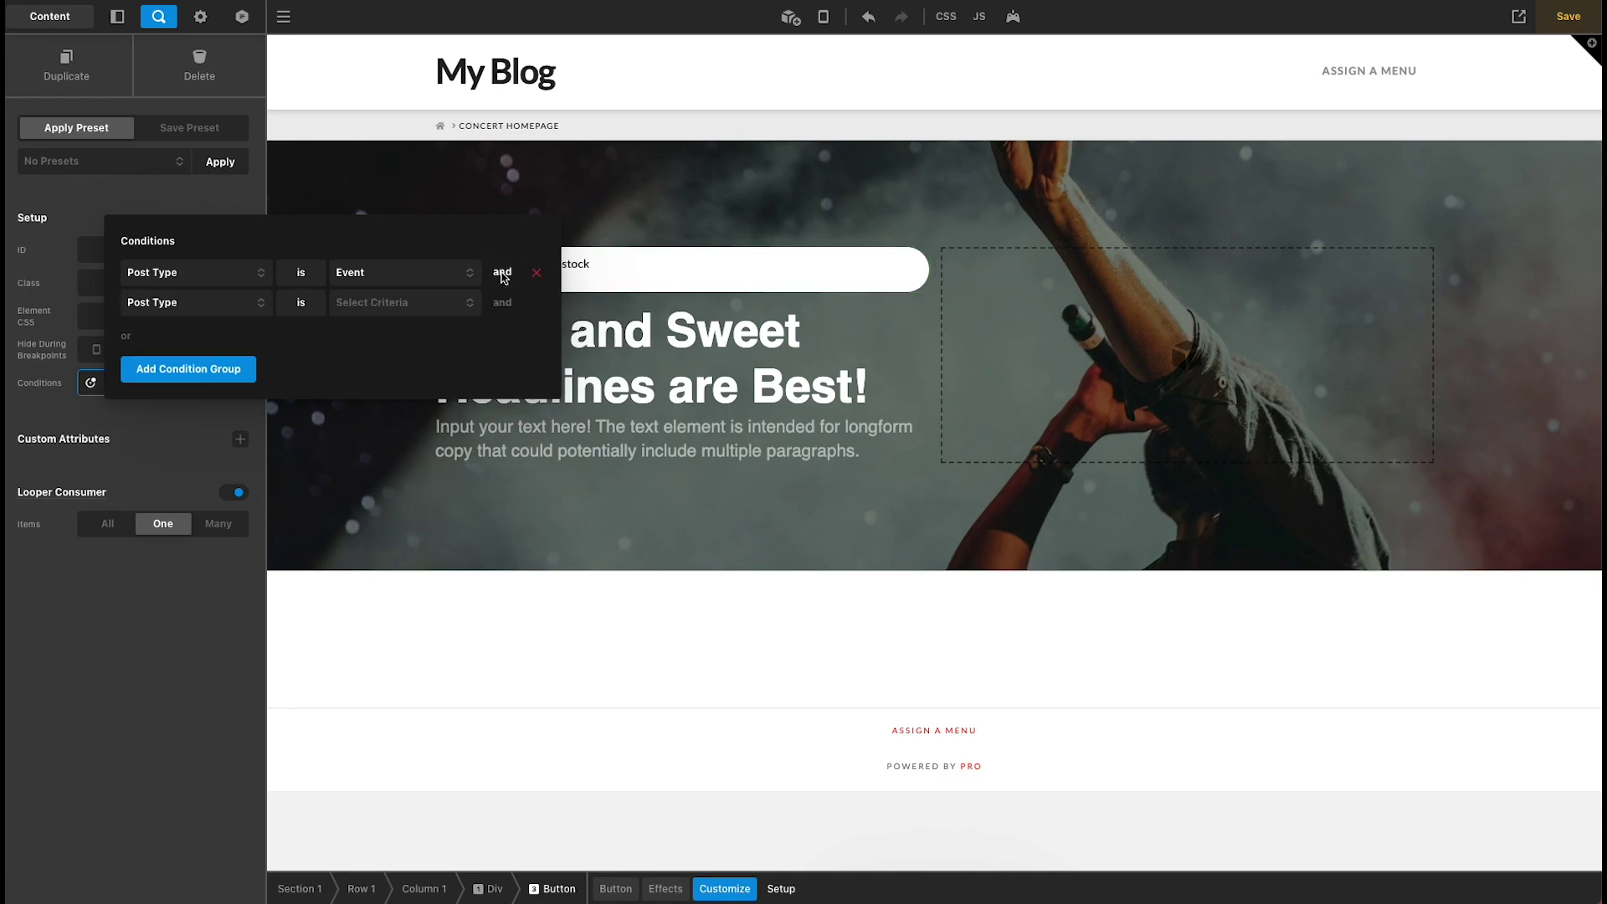
{"action": "left_click", "coordinate": [163, 305]}
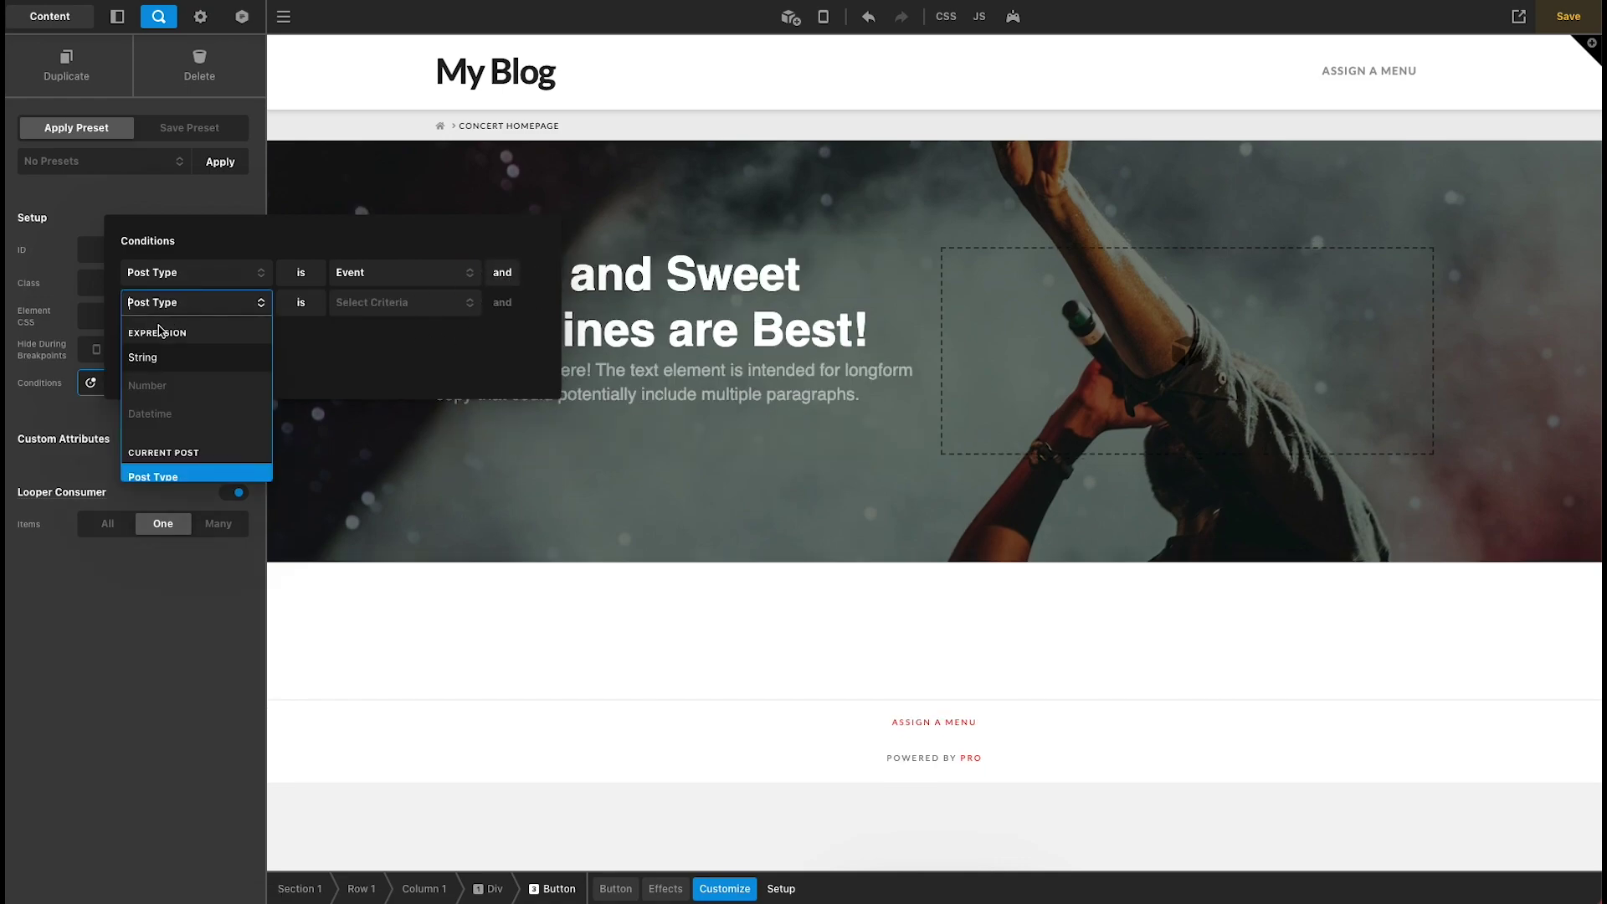
{"action": "left_click", "coordinate": [166, 415]}
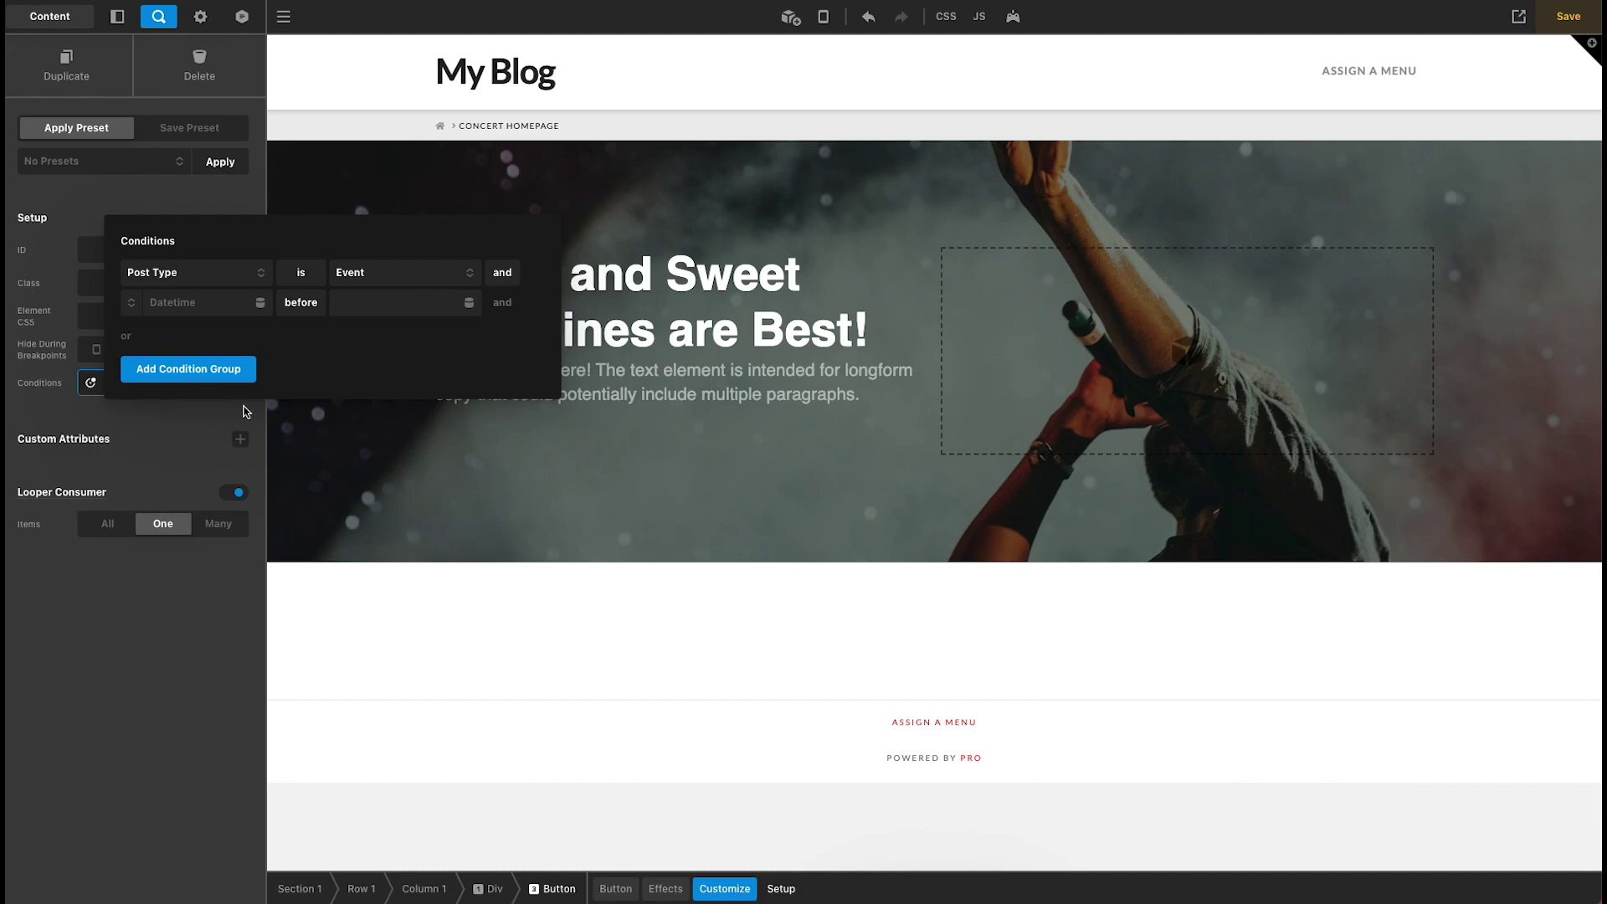
{"action": "left_click", "coordinate": [303, 309]}
{"action": "left_click", "coordinate": [347, 304]}
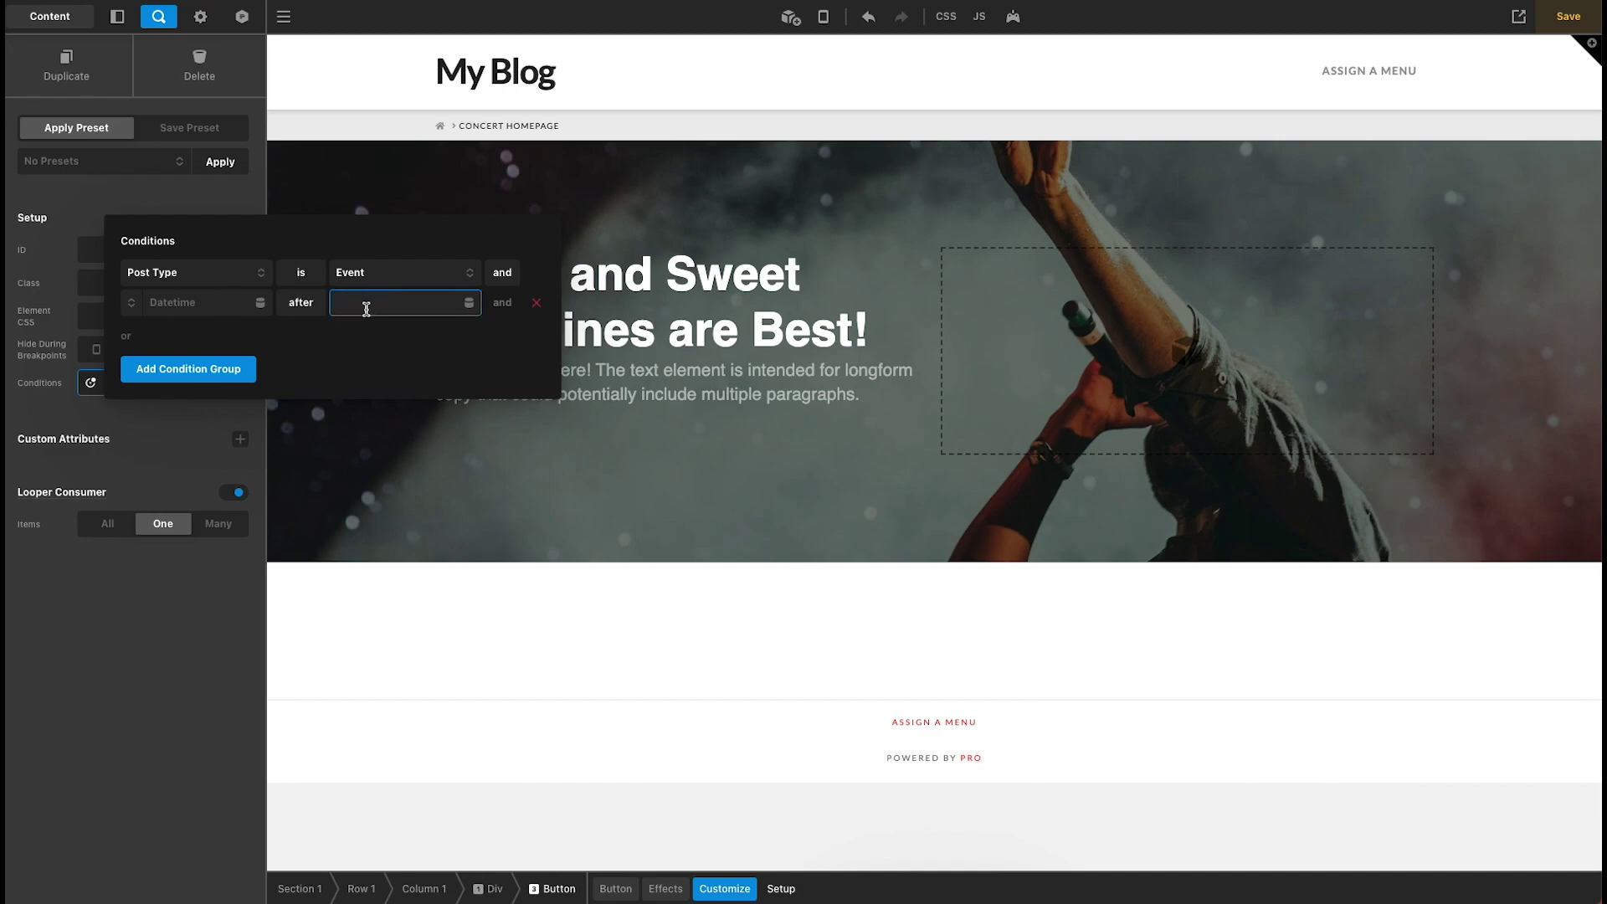
{"action": "left_click", "coordinate": [468, 305]}
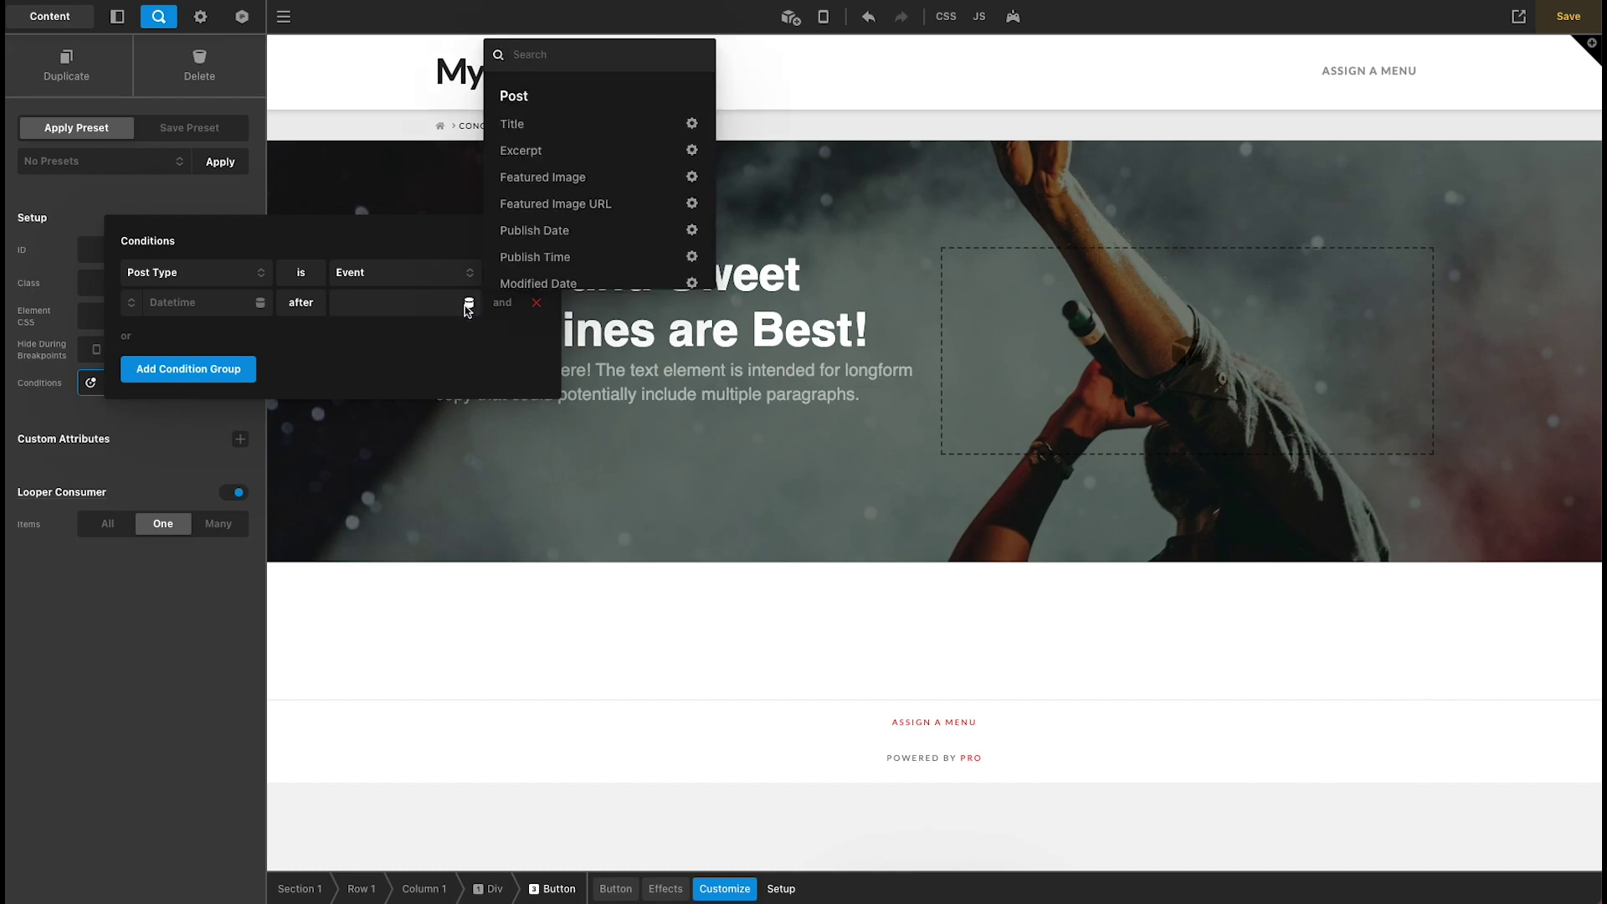
{"action": "type", "text": "curr"}
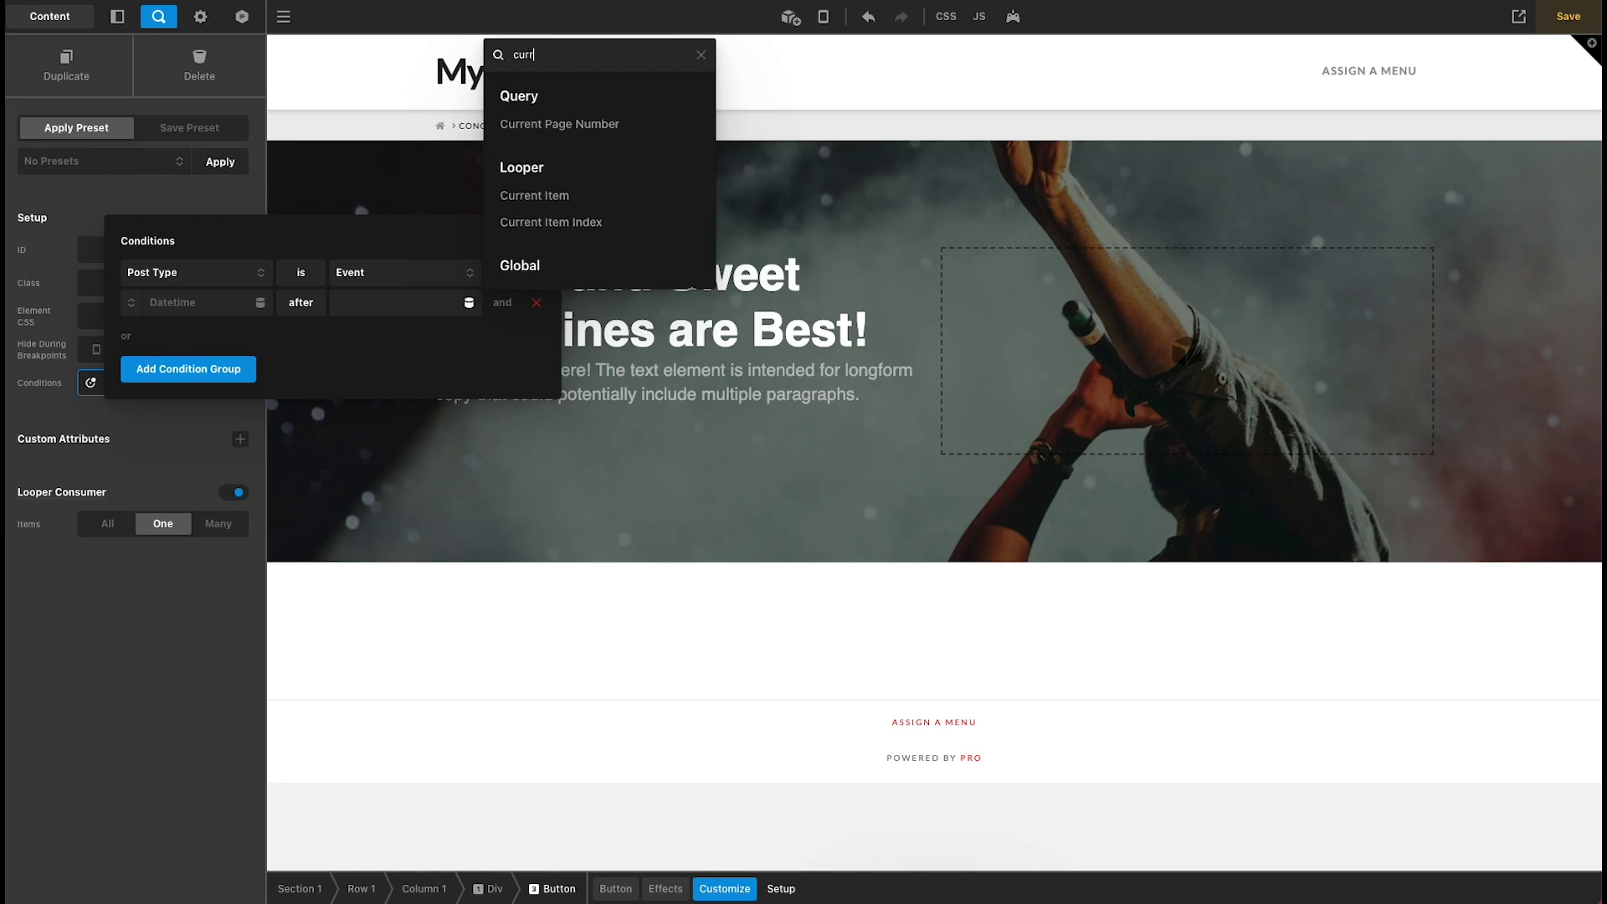
{"action": "scroll", "coordinate": [563, 201], "scroll_direction": "down", "scroll_amount": 2}
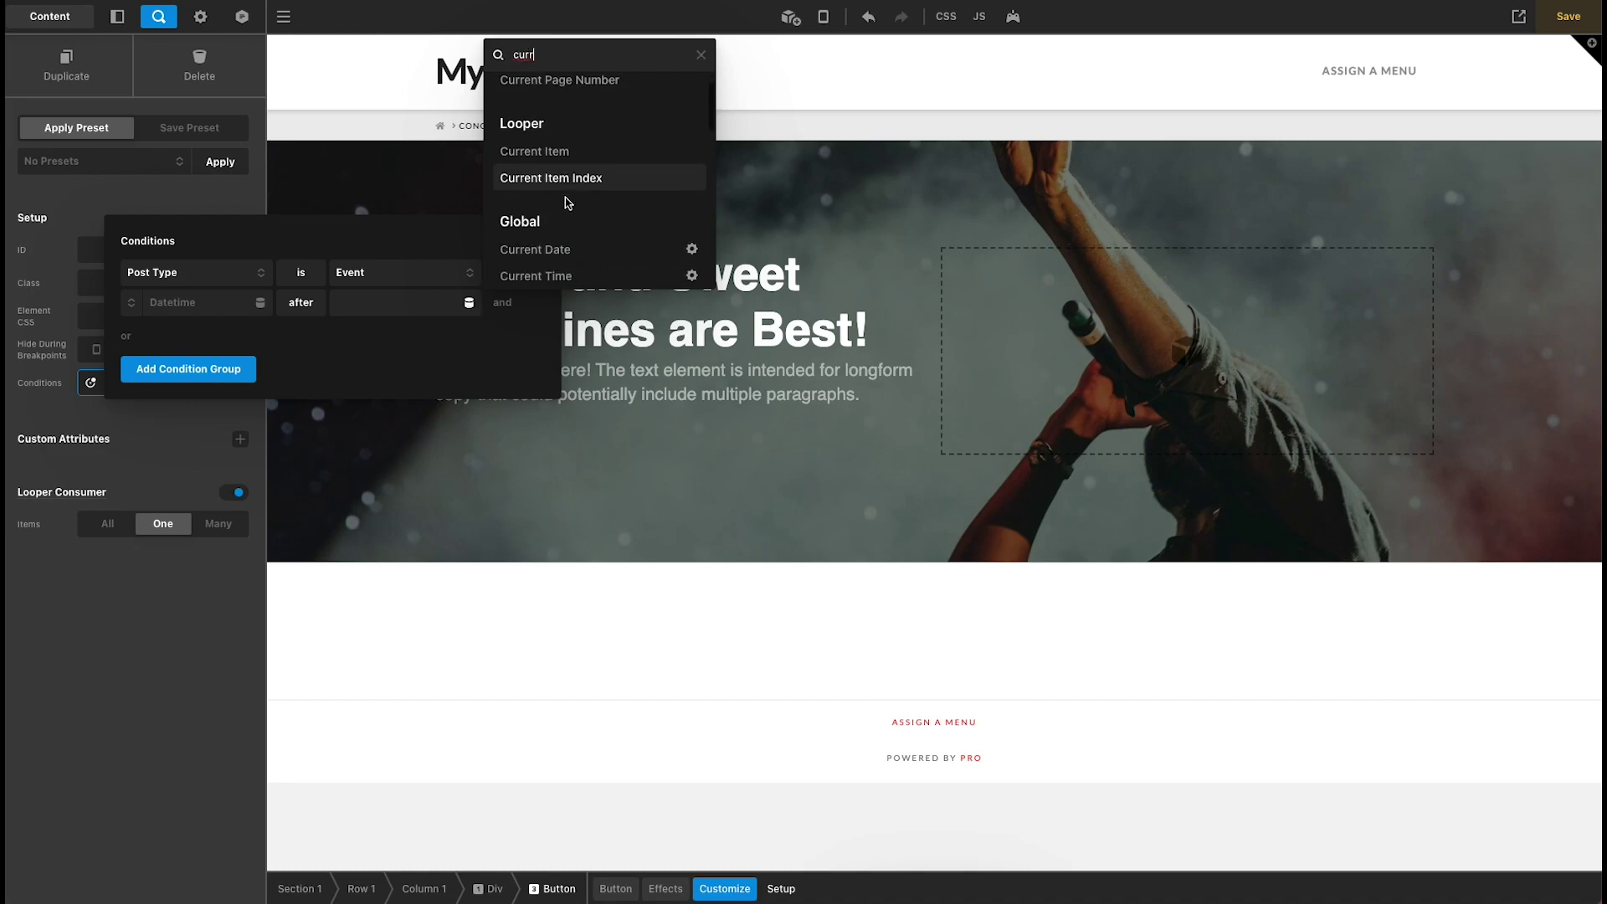
{"action": "left_click", "coordinate": [631, 239]}
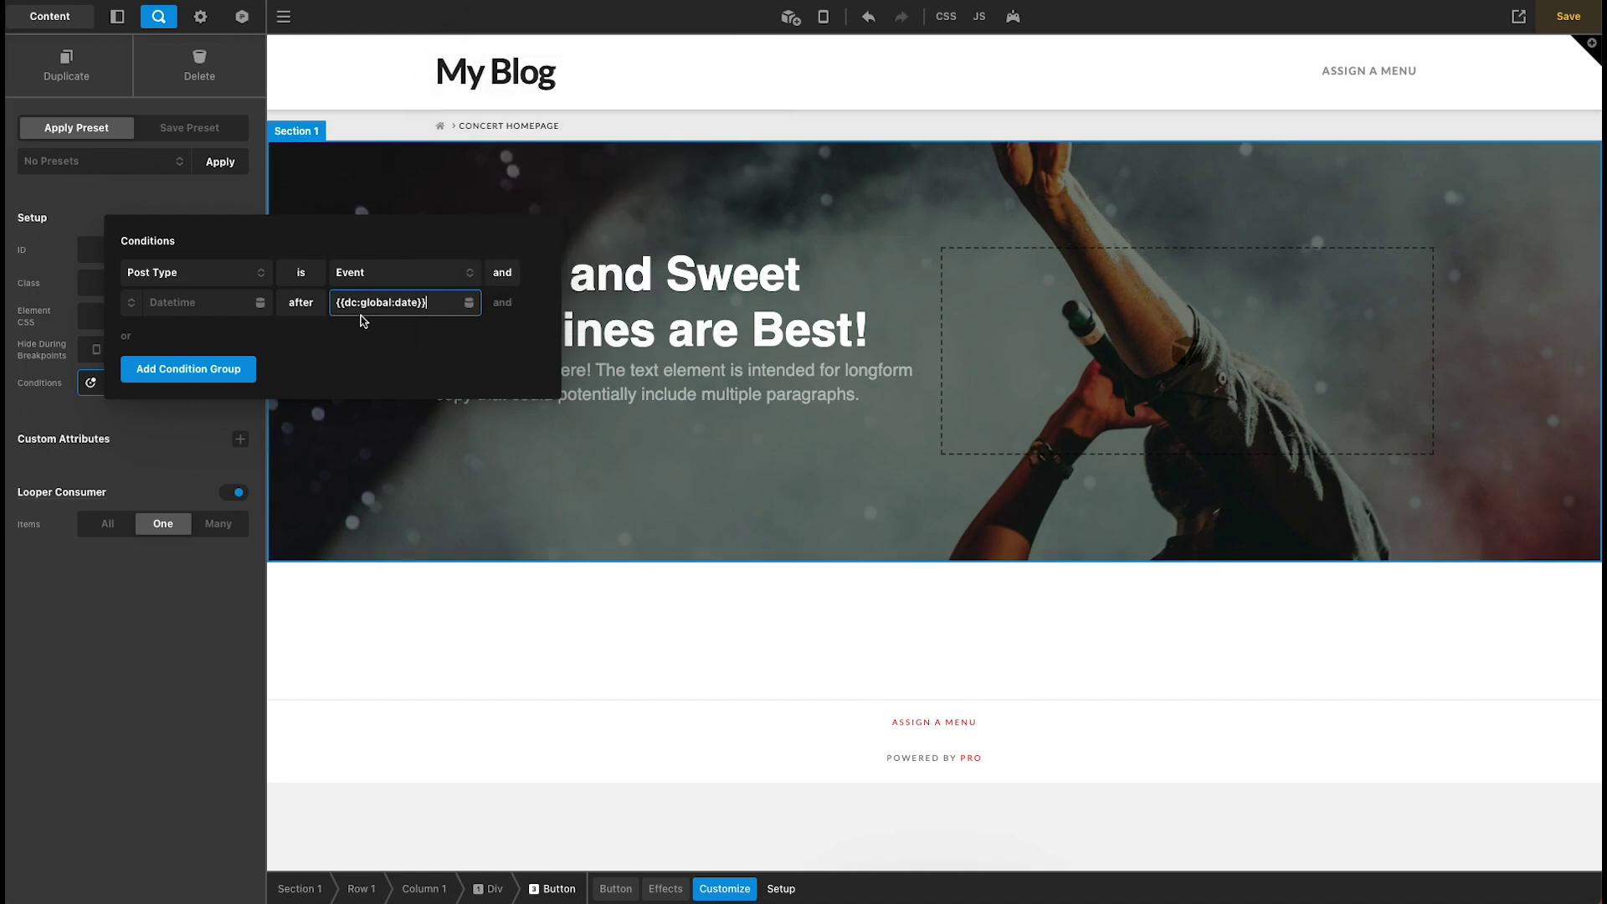
{"action": "left_click", "coordinate": [137, 308]}
Step: Set the Datetime field to the Post Meta key _EventStartDate
{"action": "left_click", "coordinate": [134, 419]}
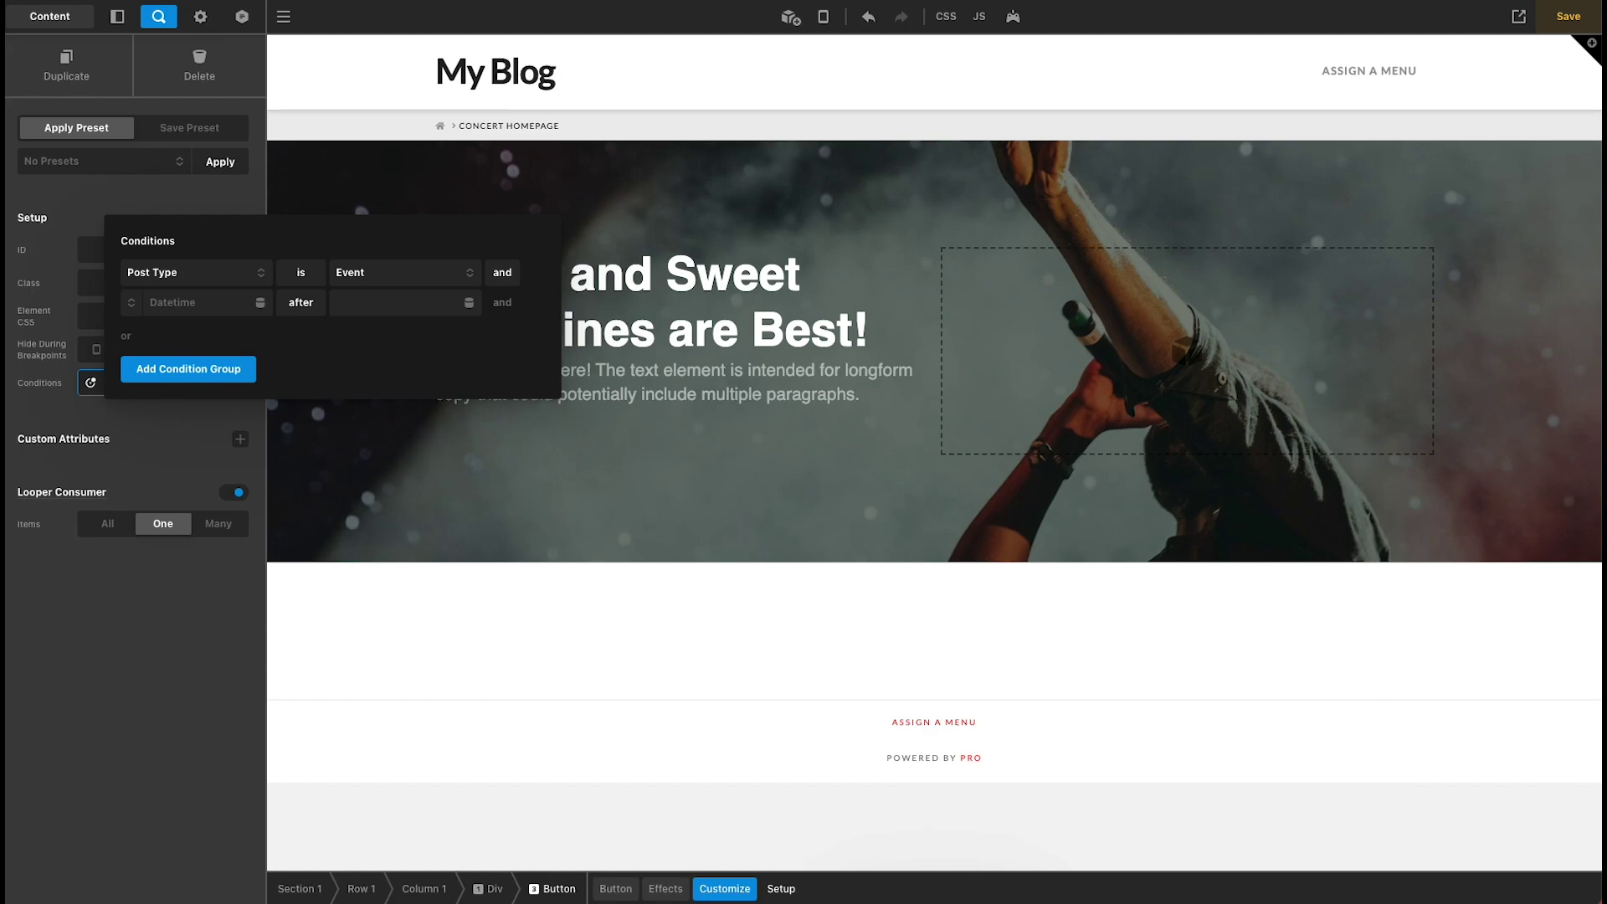
{"action": "left_click", "coordinate": [258, 304]}
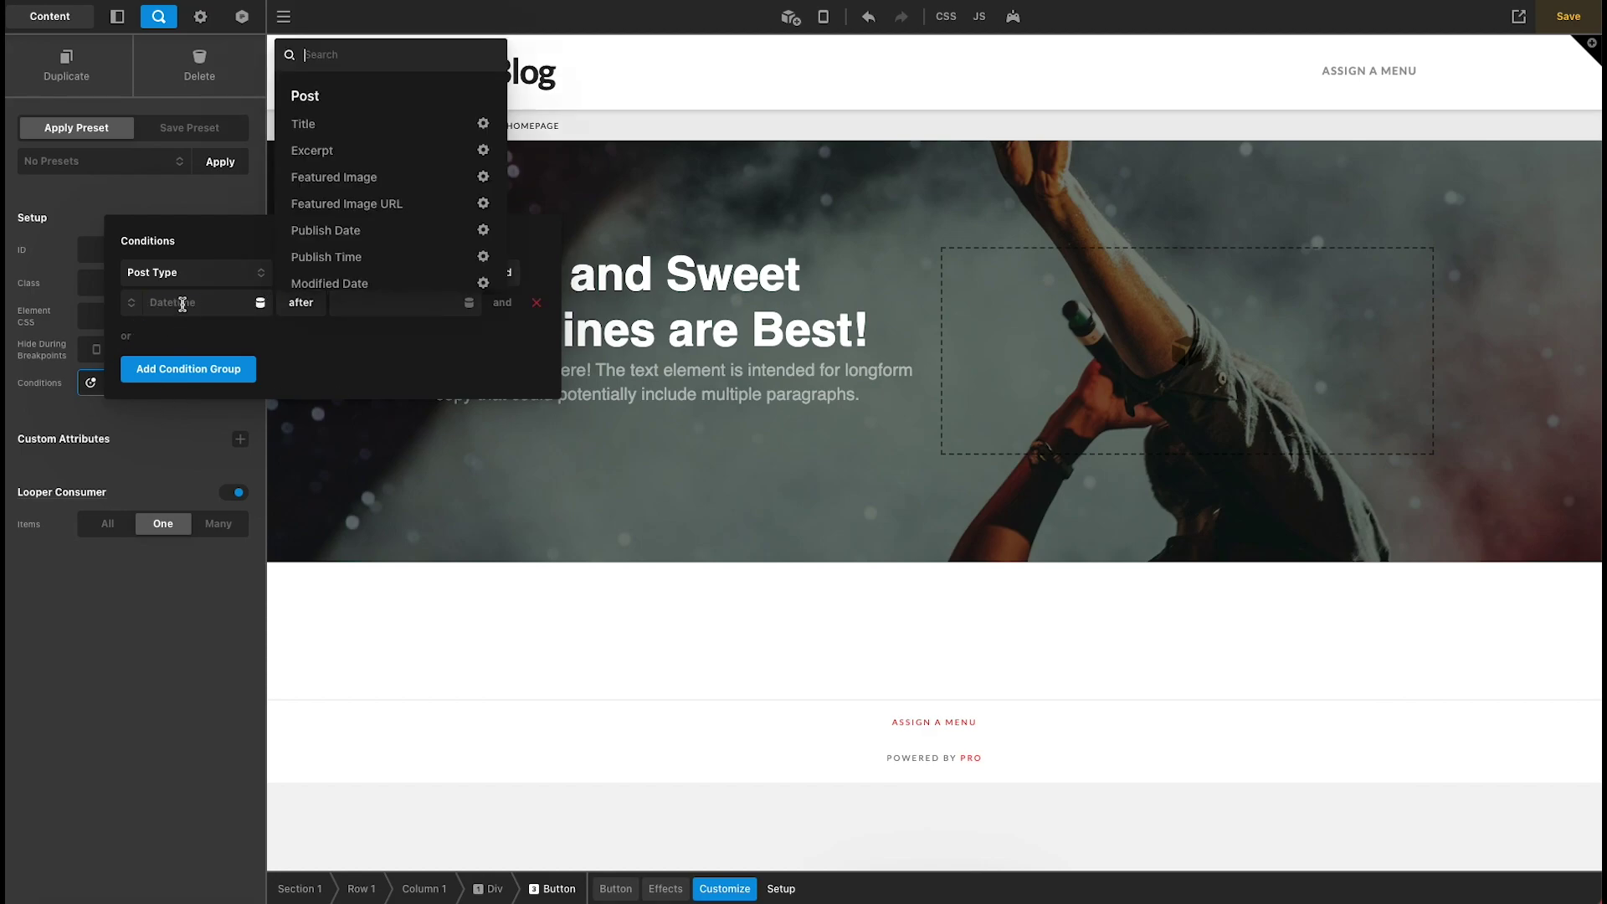
{"action": "type", "text": "meta"}
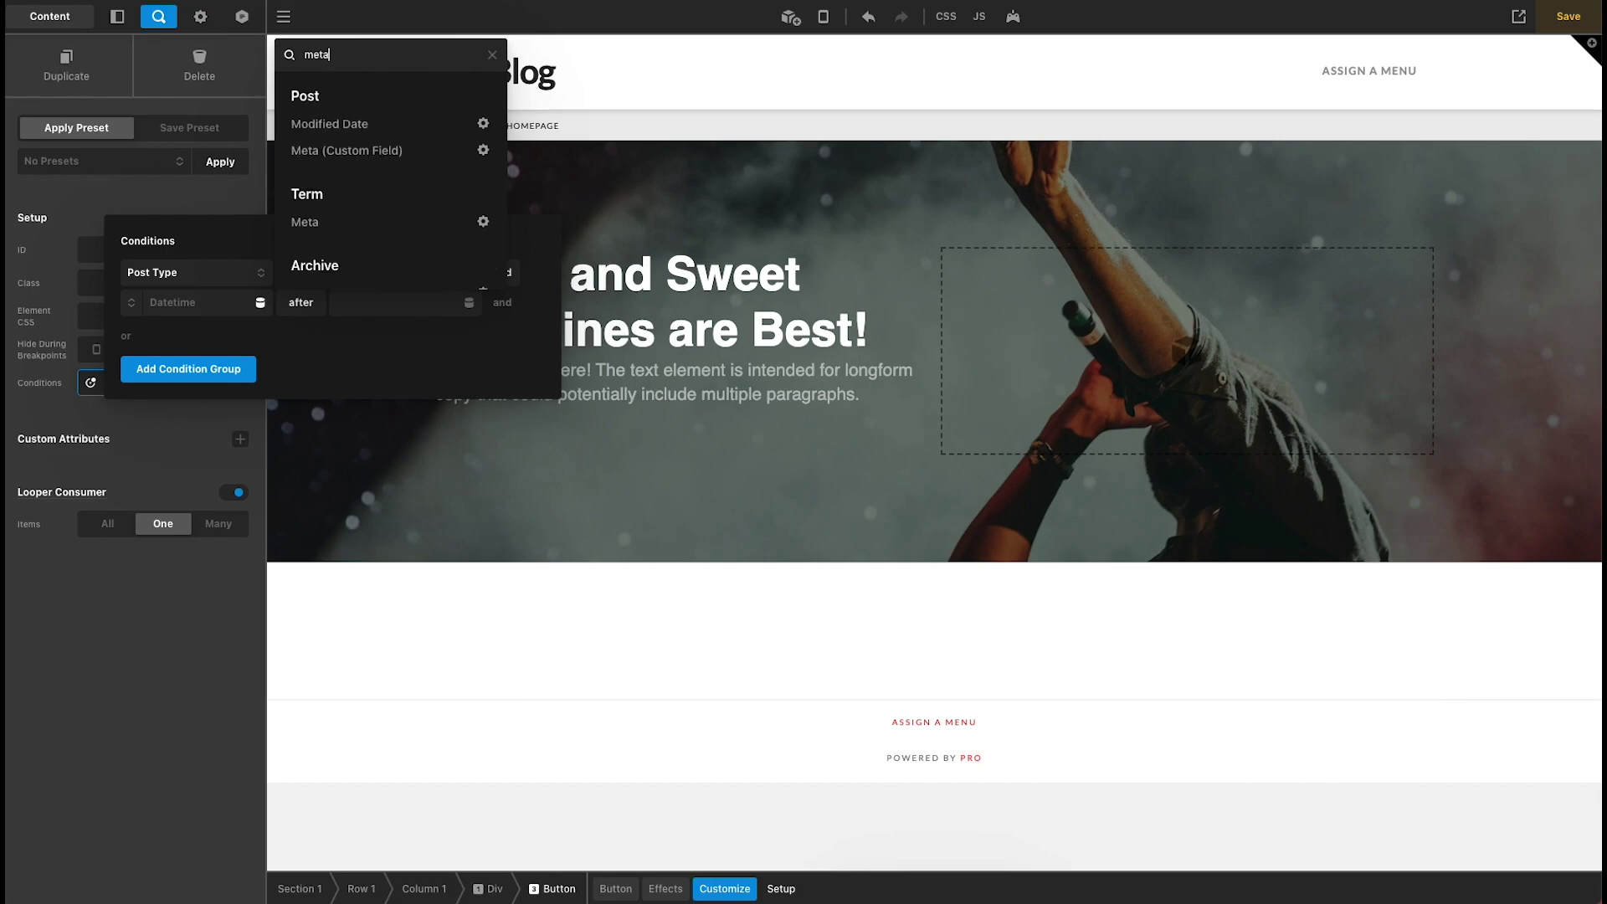
{"action": "left_click", "coordinate": [484, 151]}
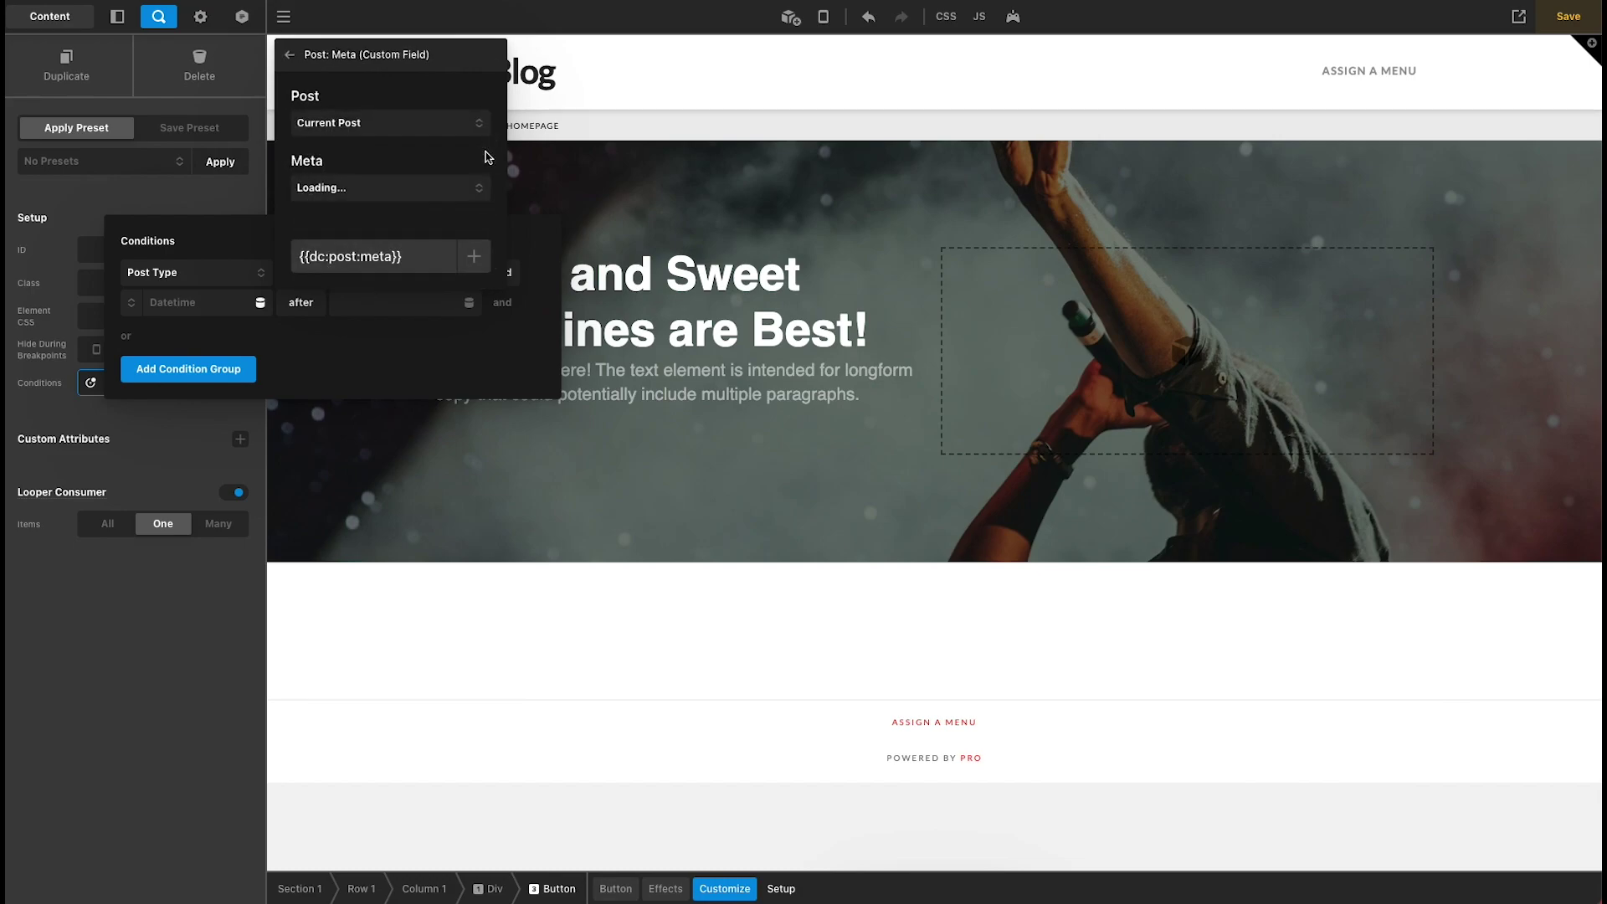
{"action": "left_click", "coordinate": [369, 197]}
{"action": "scroll", "coordinate": [352, 260], "scroll_direction": "down", "scroll_amount": 5}
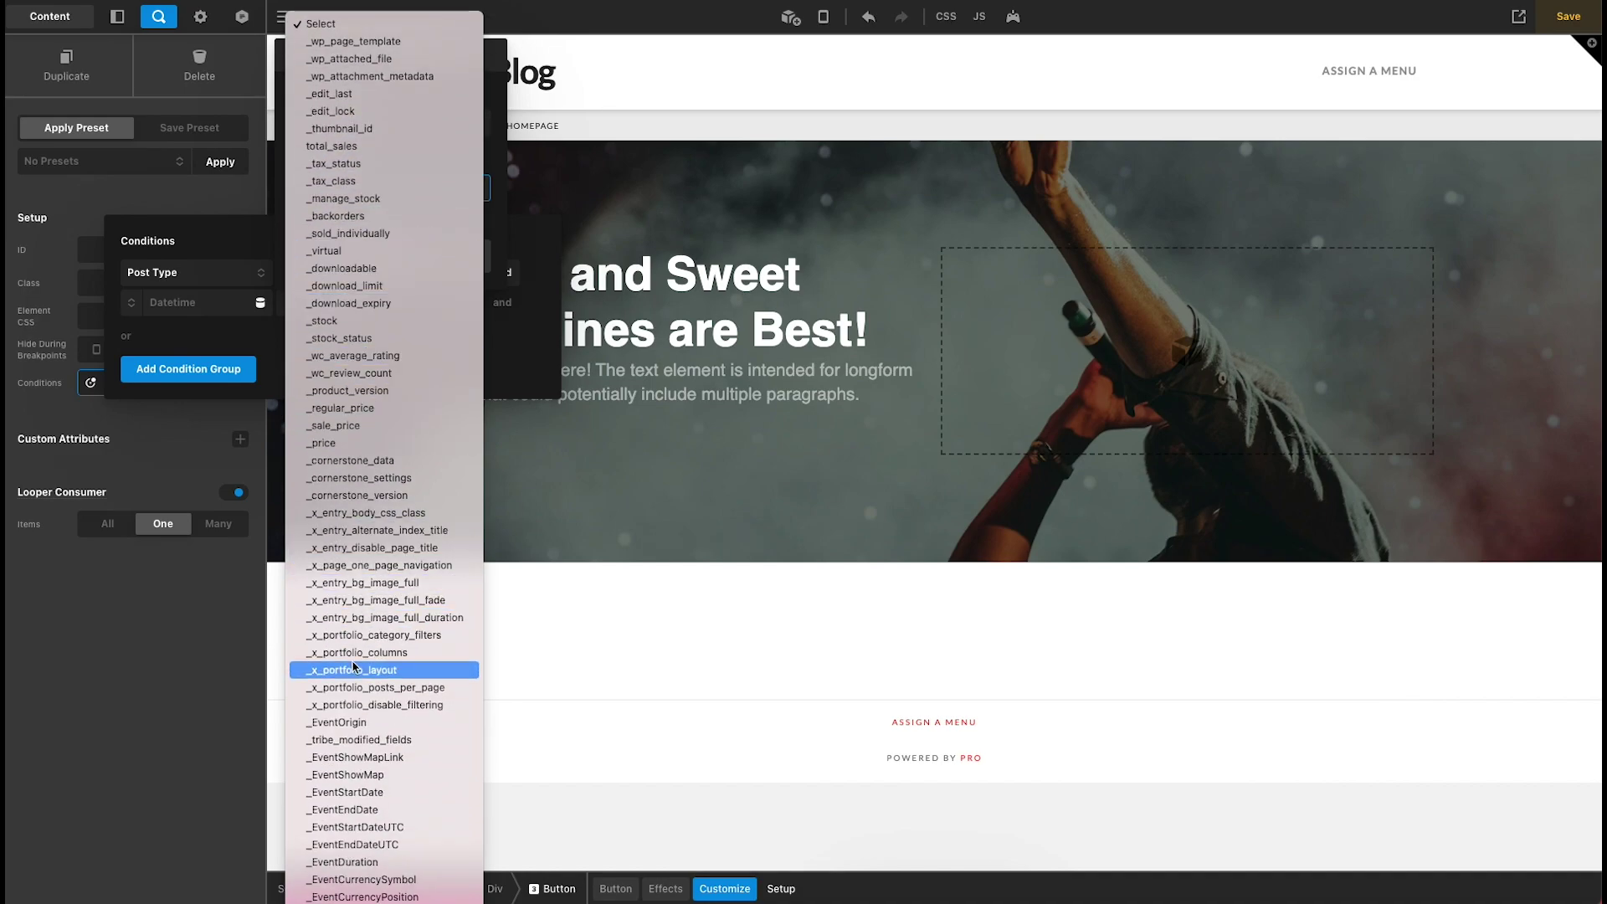
{"action": "left_click", "coordinate": [342, 798]}
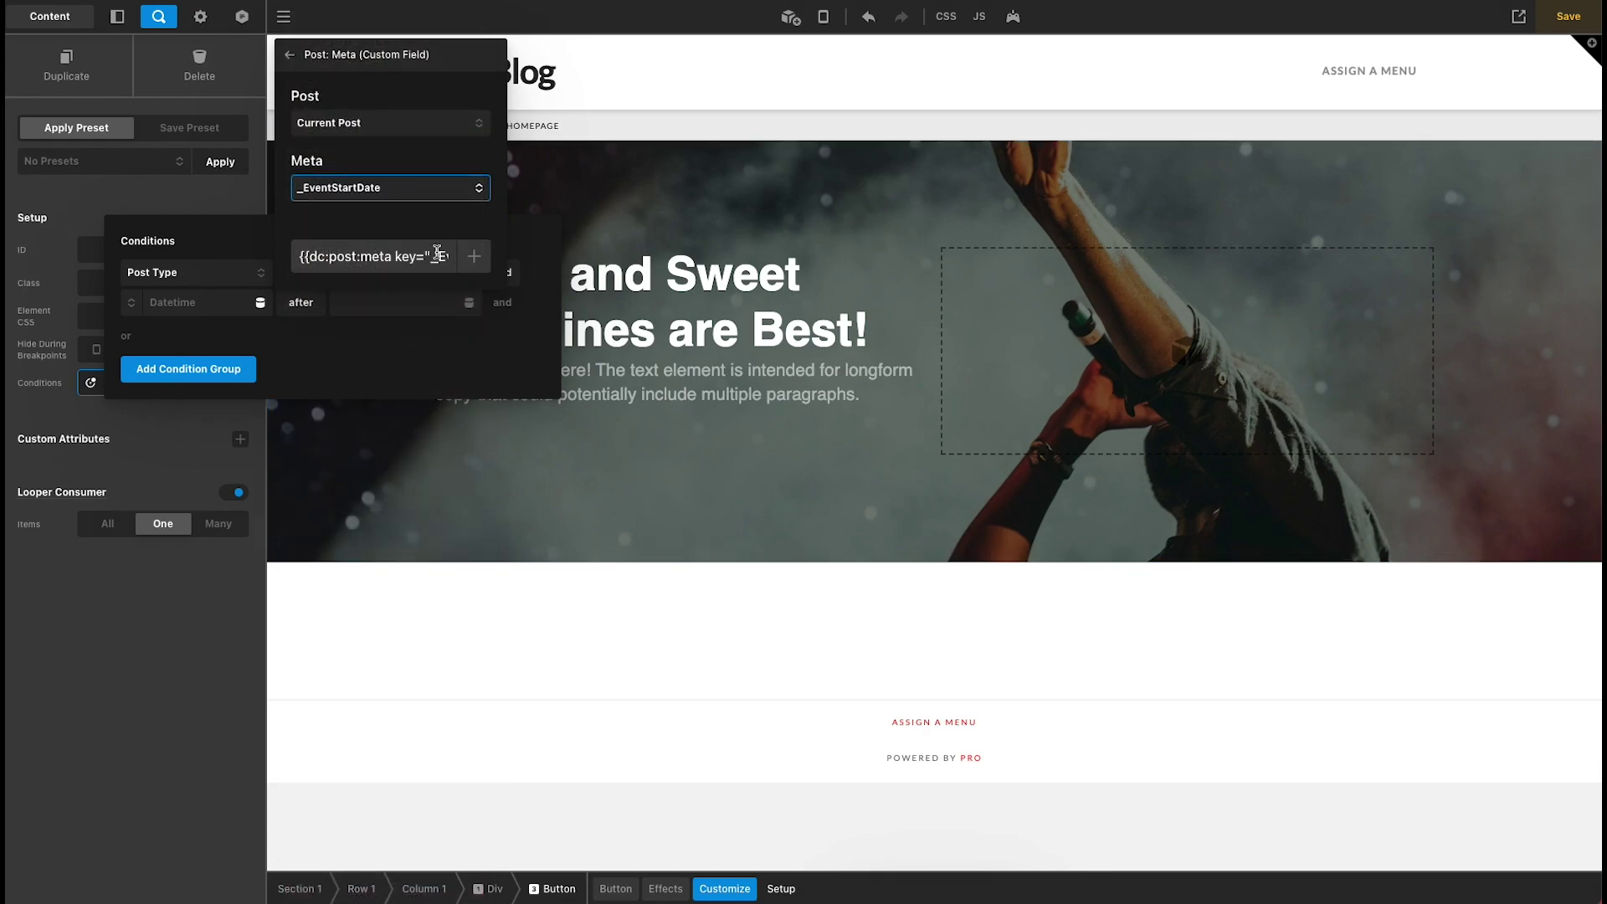
{"action": "left_click", "coordinate": [474, 256]}
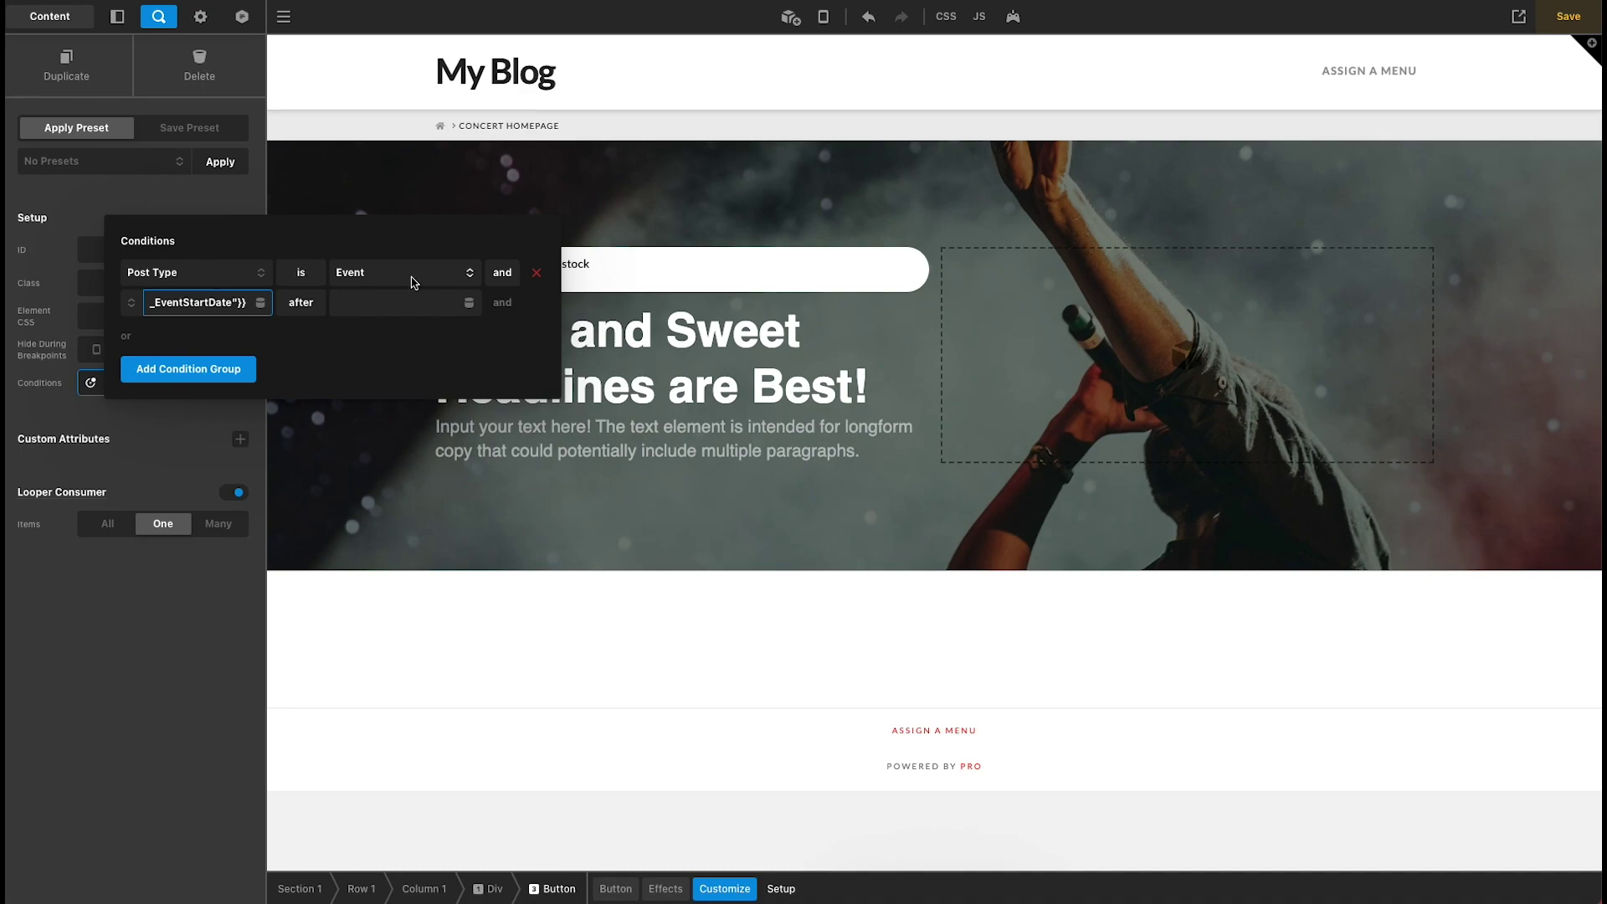
Step: Set the comparison value to the Global Current Date
{"action": "left_click", "coordinate": [362, 302]}
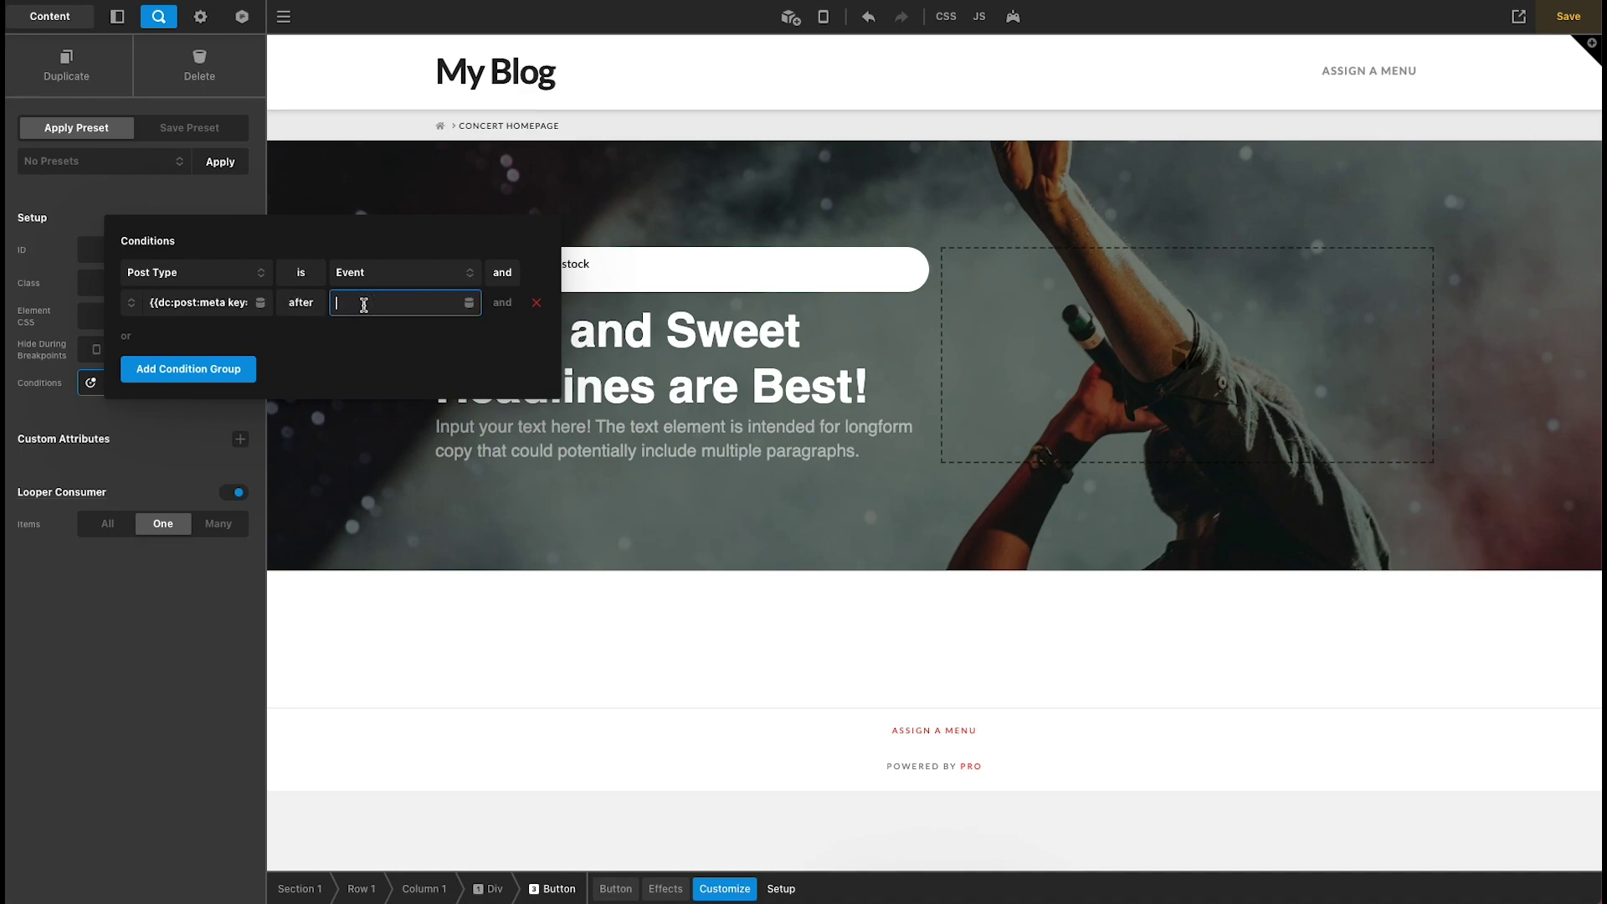
{"action": "left_click", "coordinate": [465, 303]}
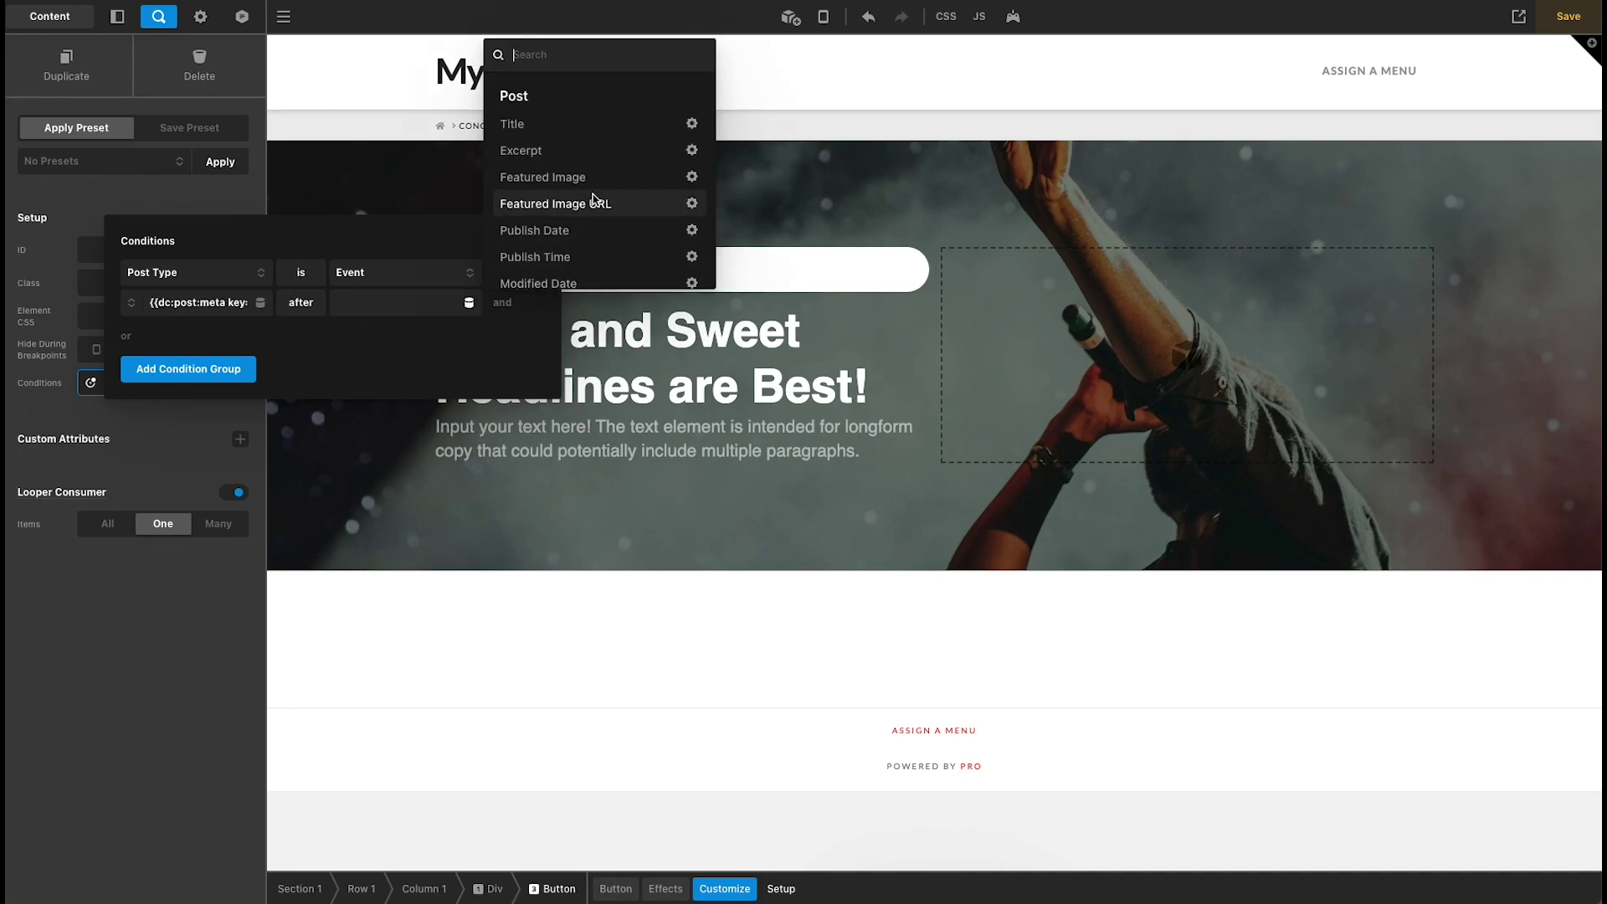
{"action": "type", "text": "current"}
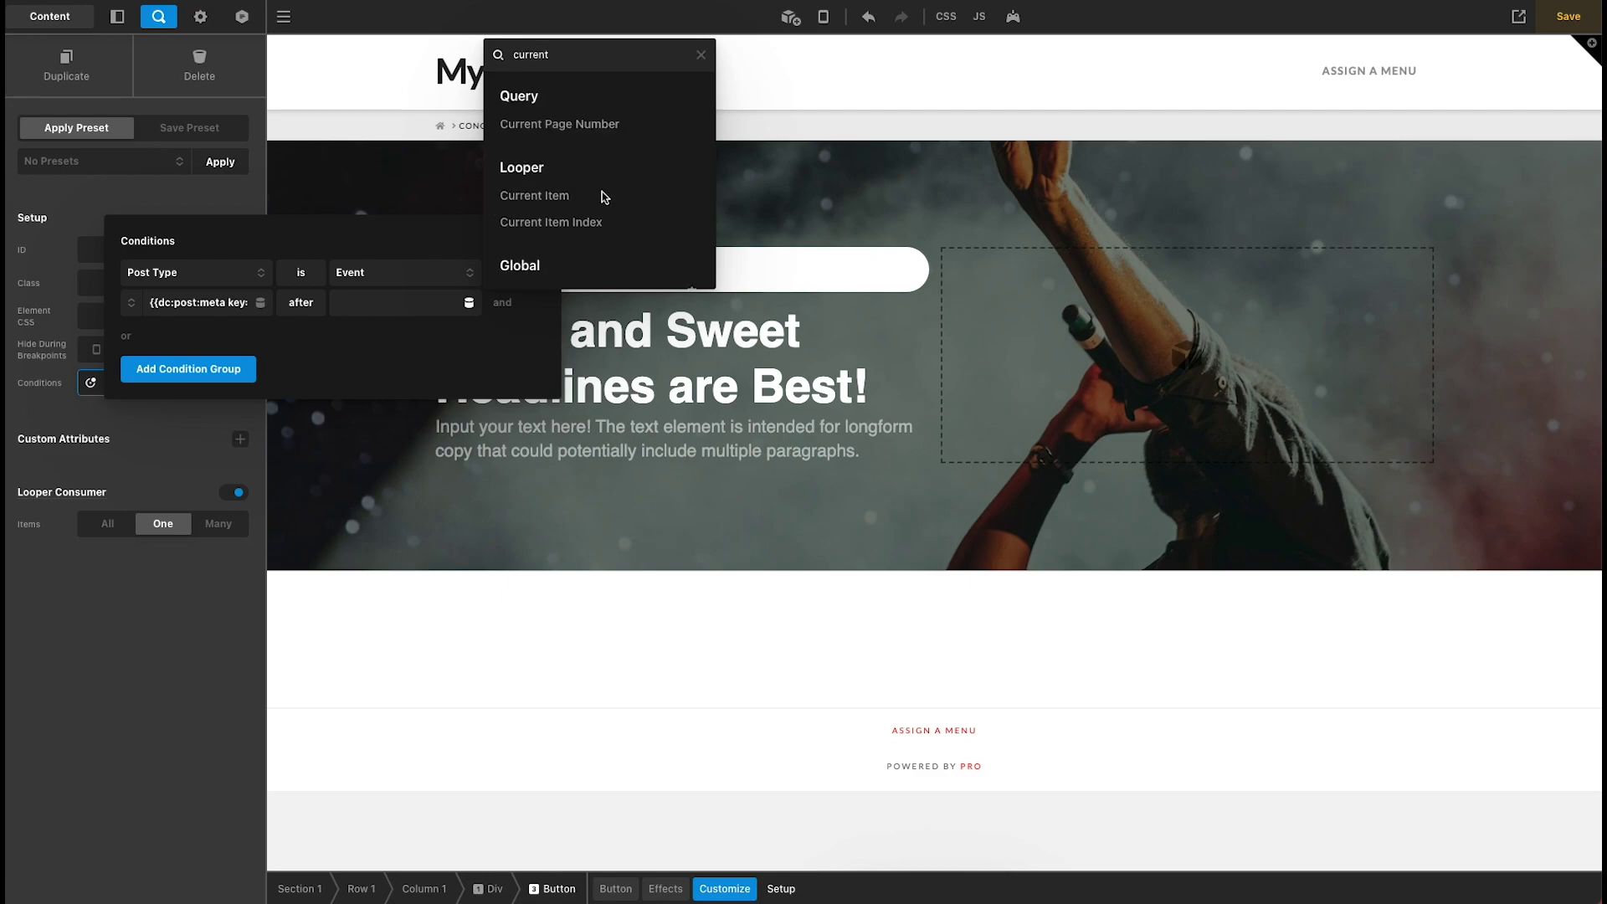
{"action": "scroll", "coordinate": [601, 193], "scroll_direction": "down", "scroll_amount": 2}
{"action": "left_click", "coordinate": [586, 226]}
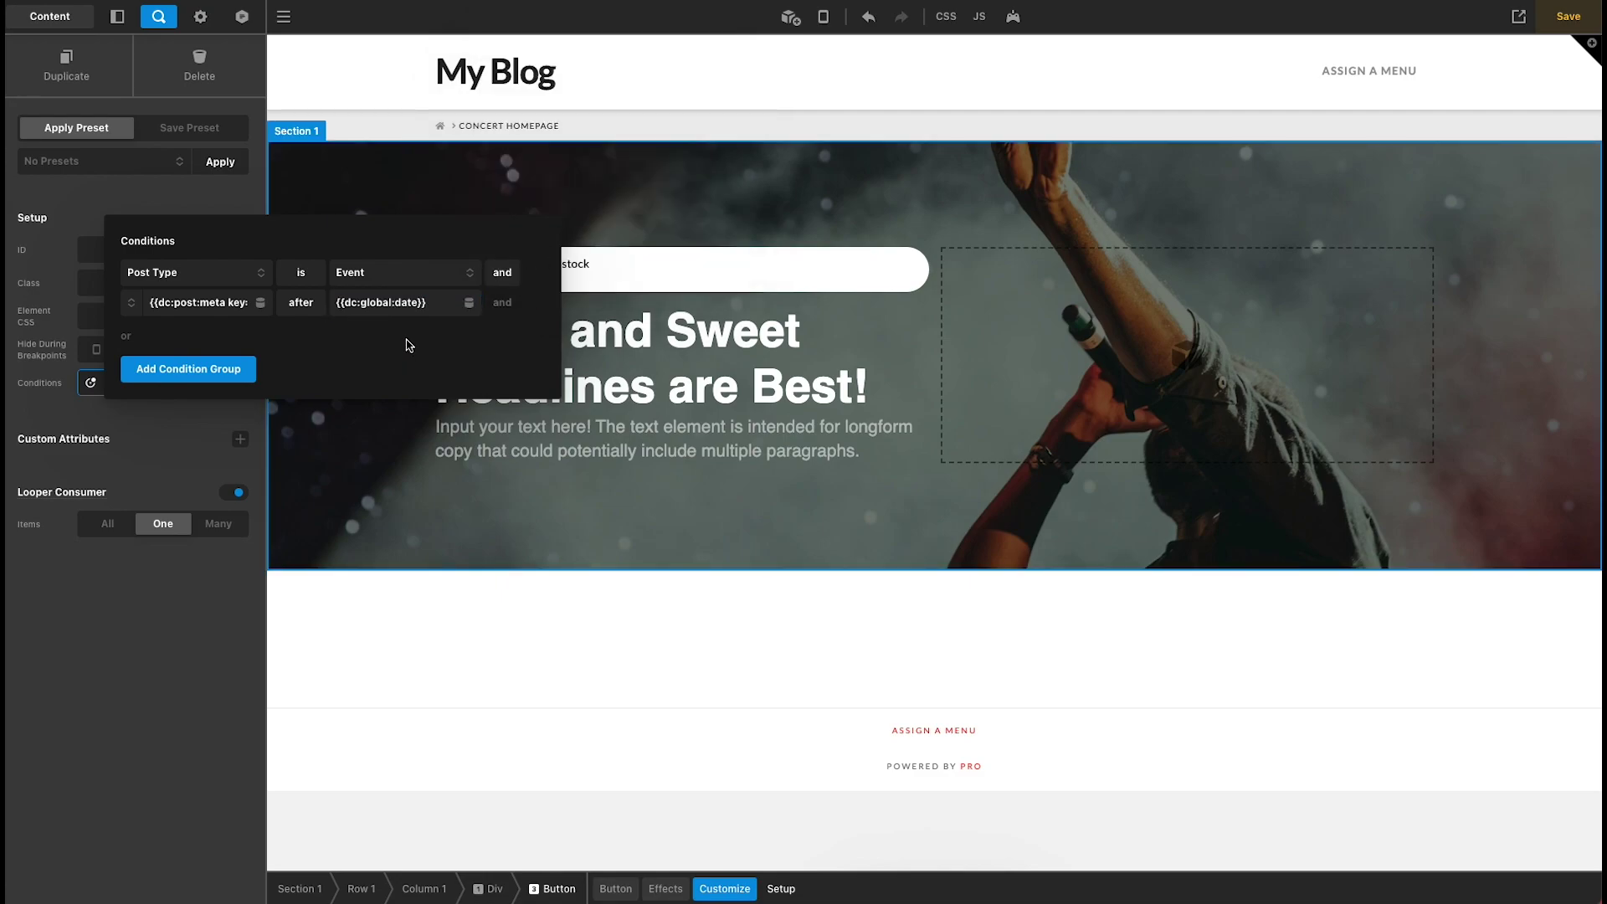
Step: Close the conditions editor, save the page with Ctrl+S, and go to WordPress Admin
{"action": "left_click", "coordinate": [101, 568]}
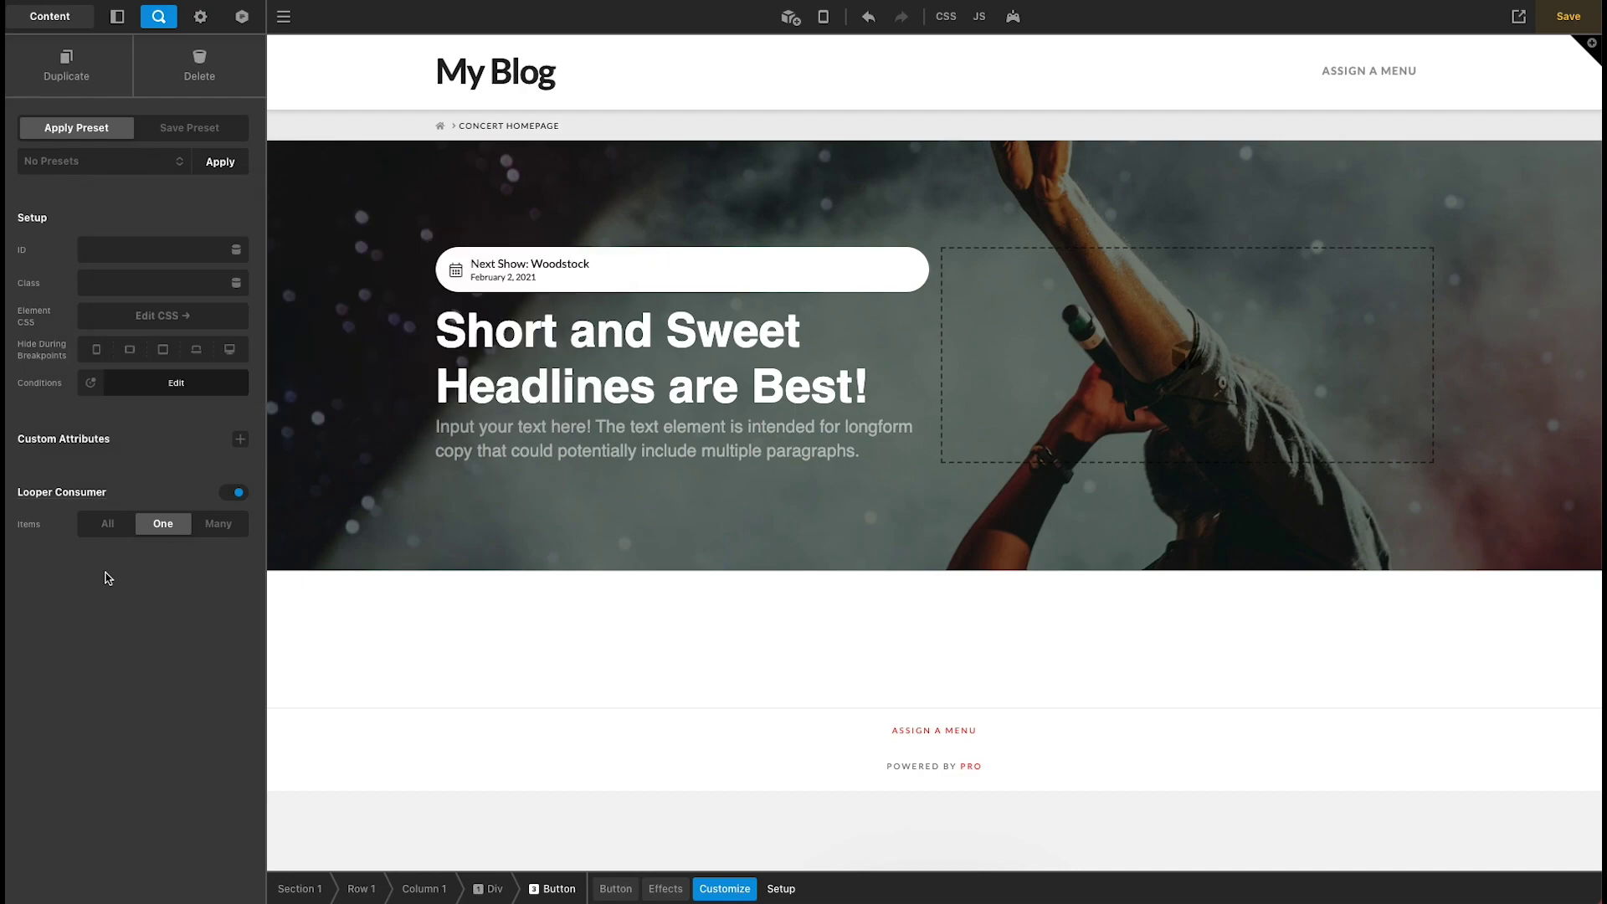
{"action": "key", "text": "ctrl+s"}
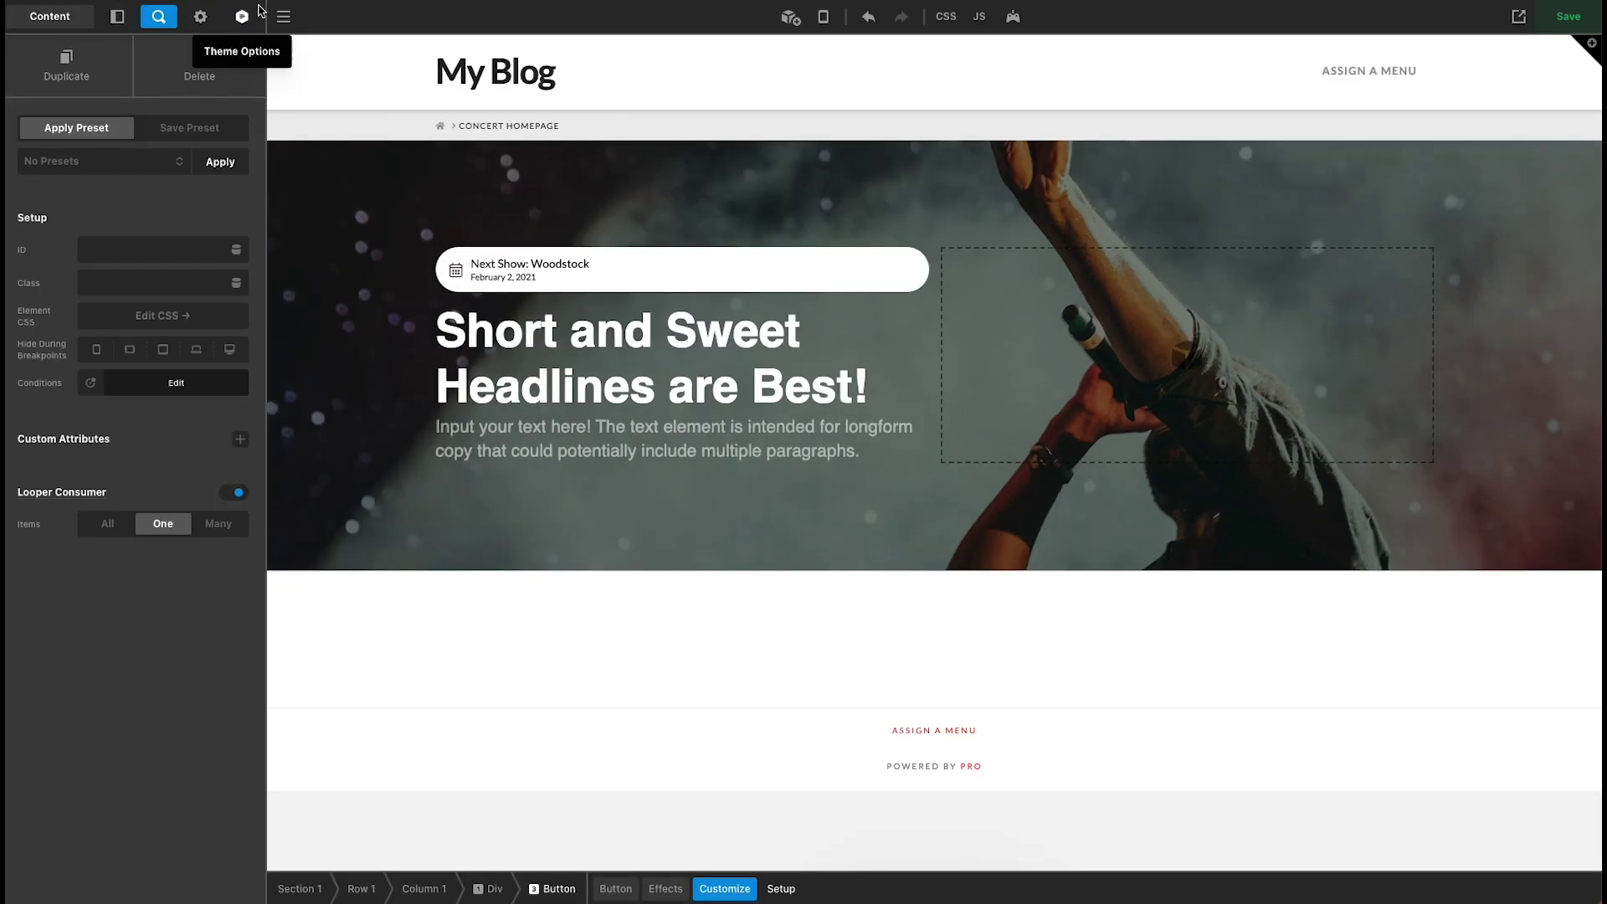
{"action": "left_click", "coordinate": [284, 16]}
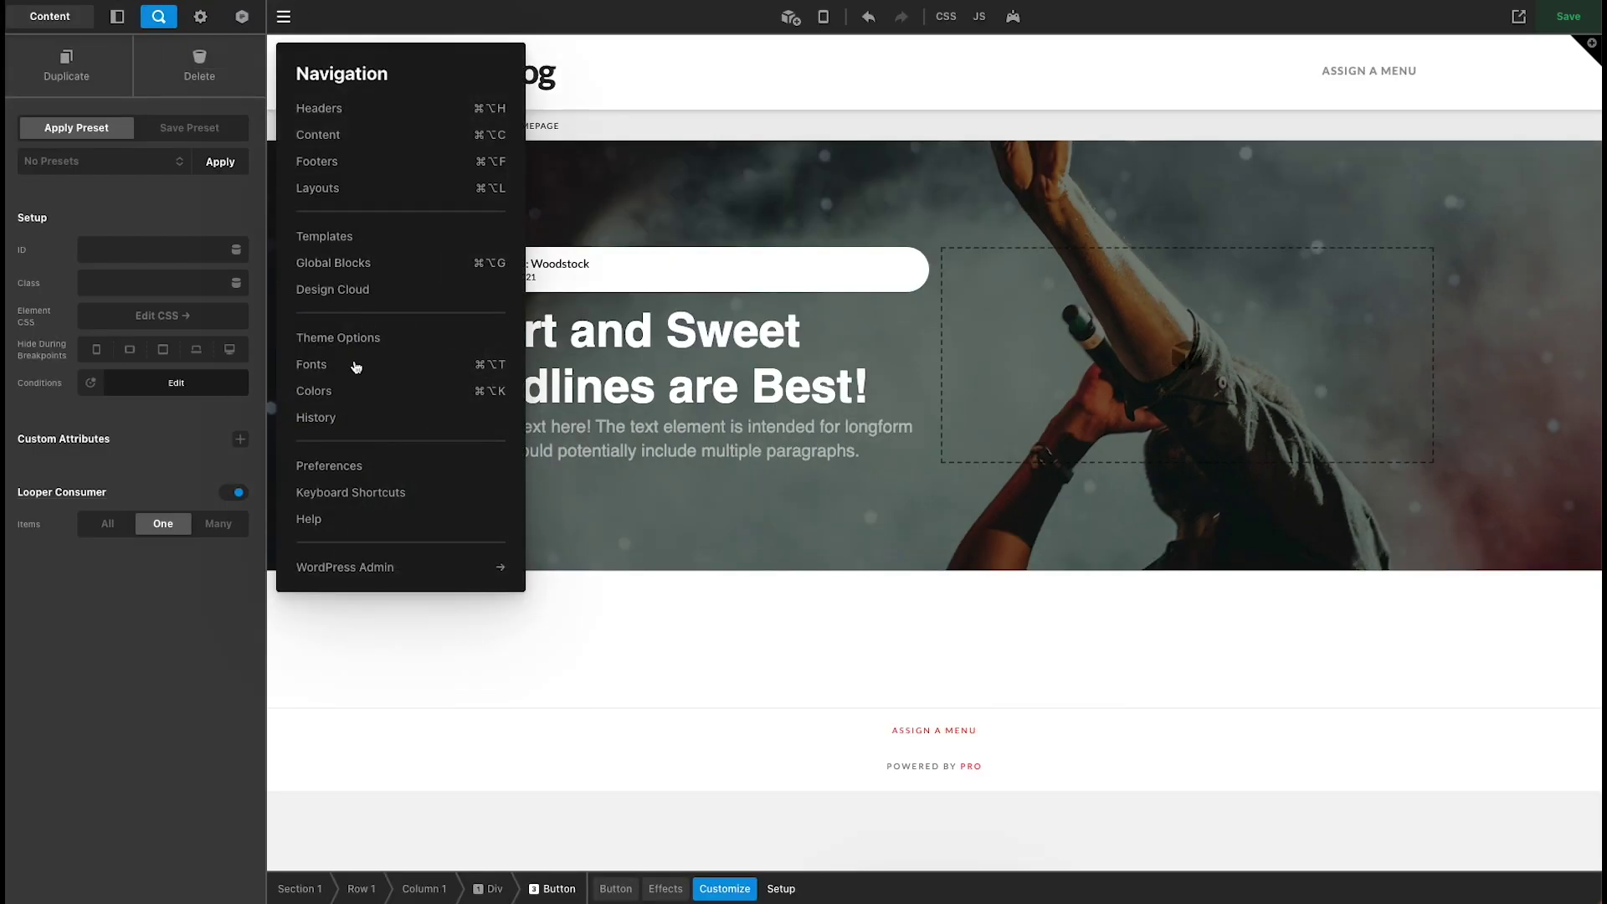
{"action": "left_click", "coordinate": [334, 576]}
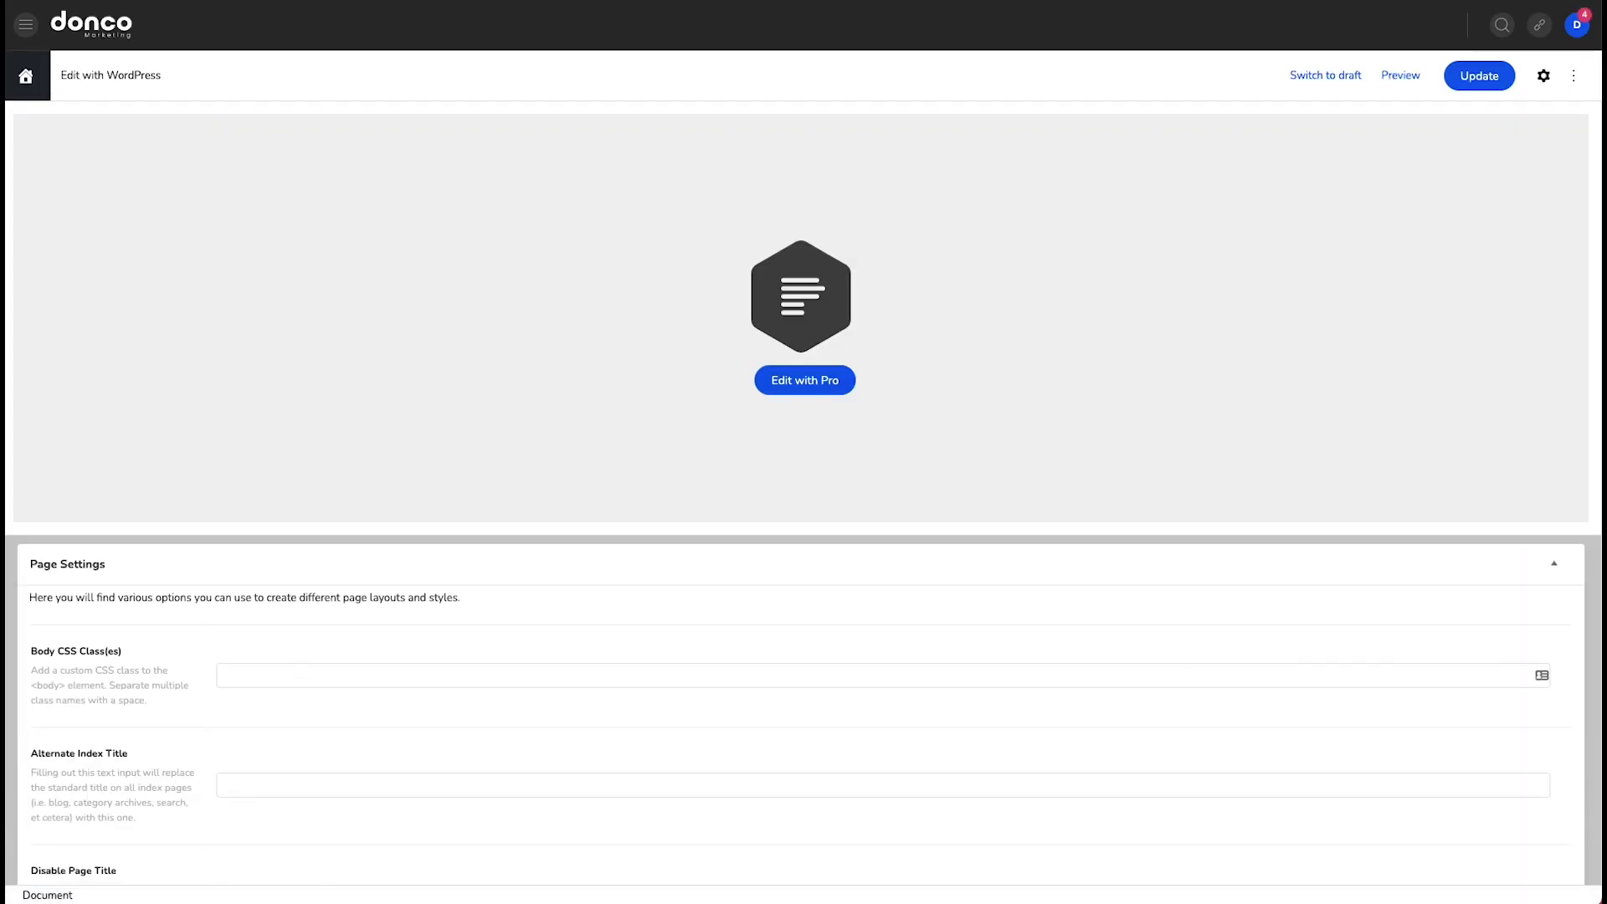
Step: Move the Woodstock event's start date back to January 24, 2021 and update the event
{"action": "left_click", "coordinate": [26, 75]}
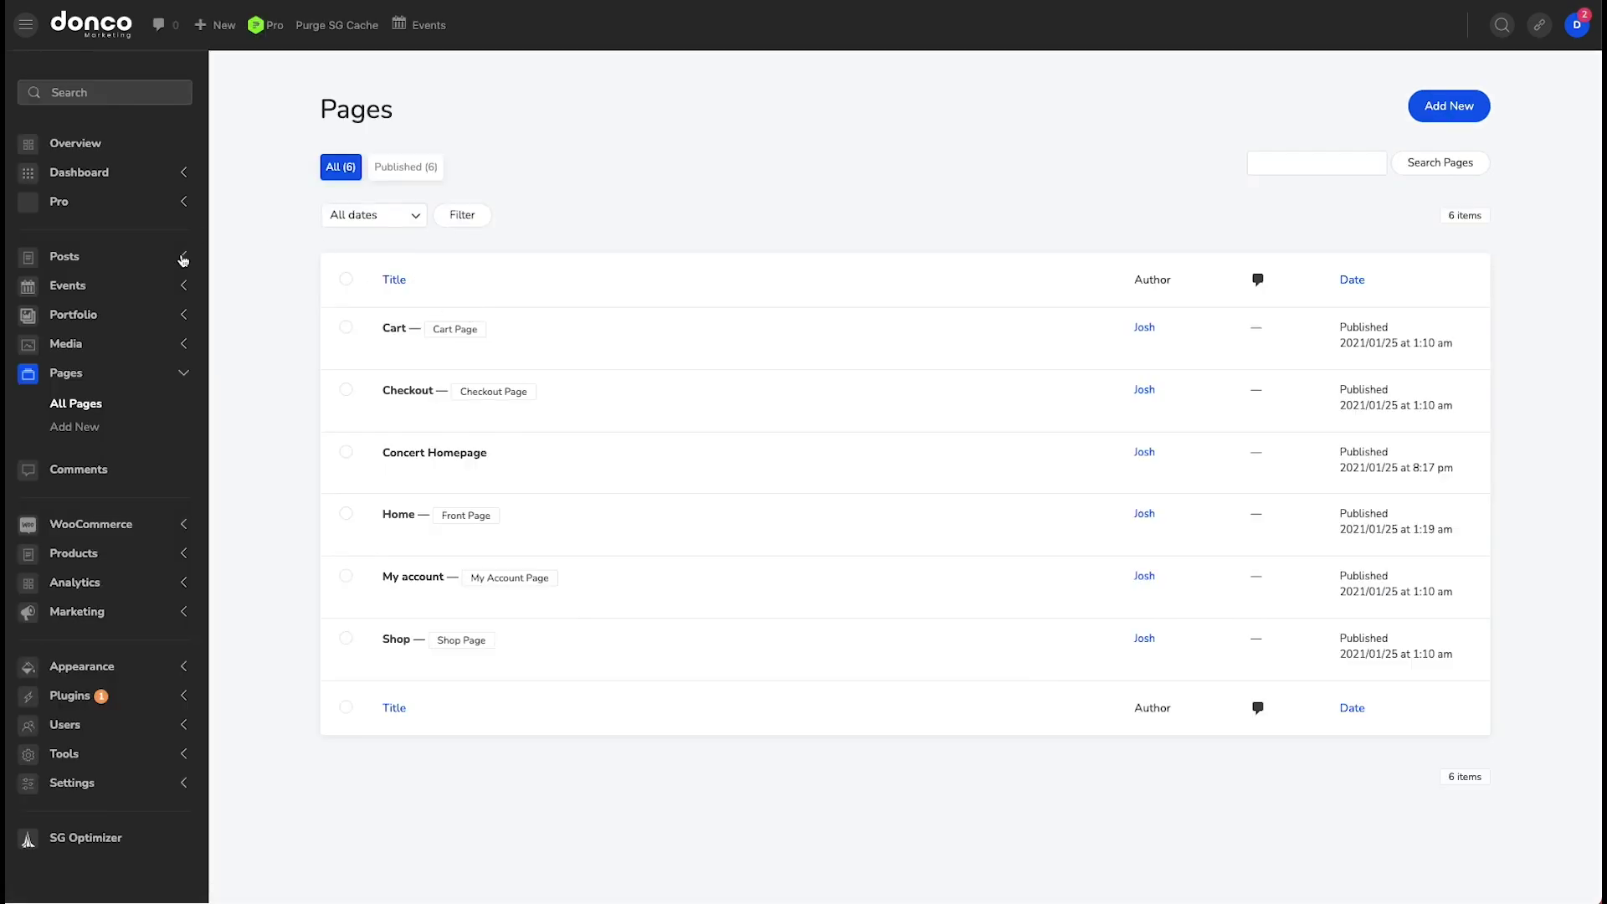
{"action": "mouse_move", "coordinate": [382, 404]}
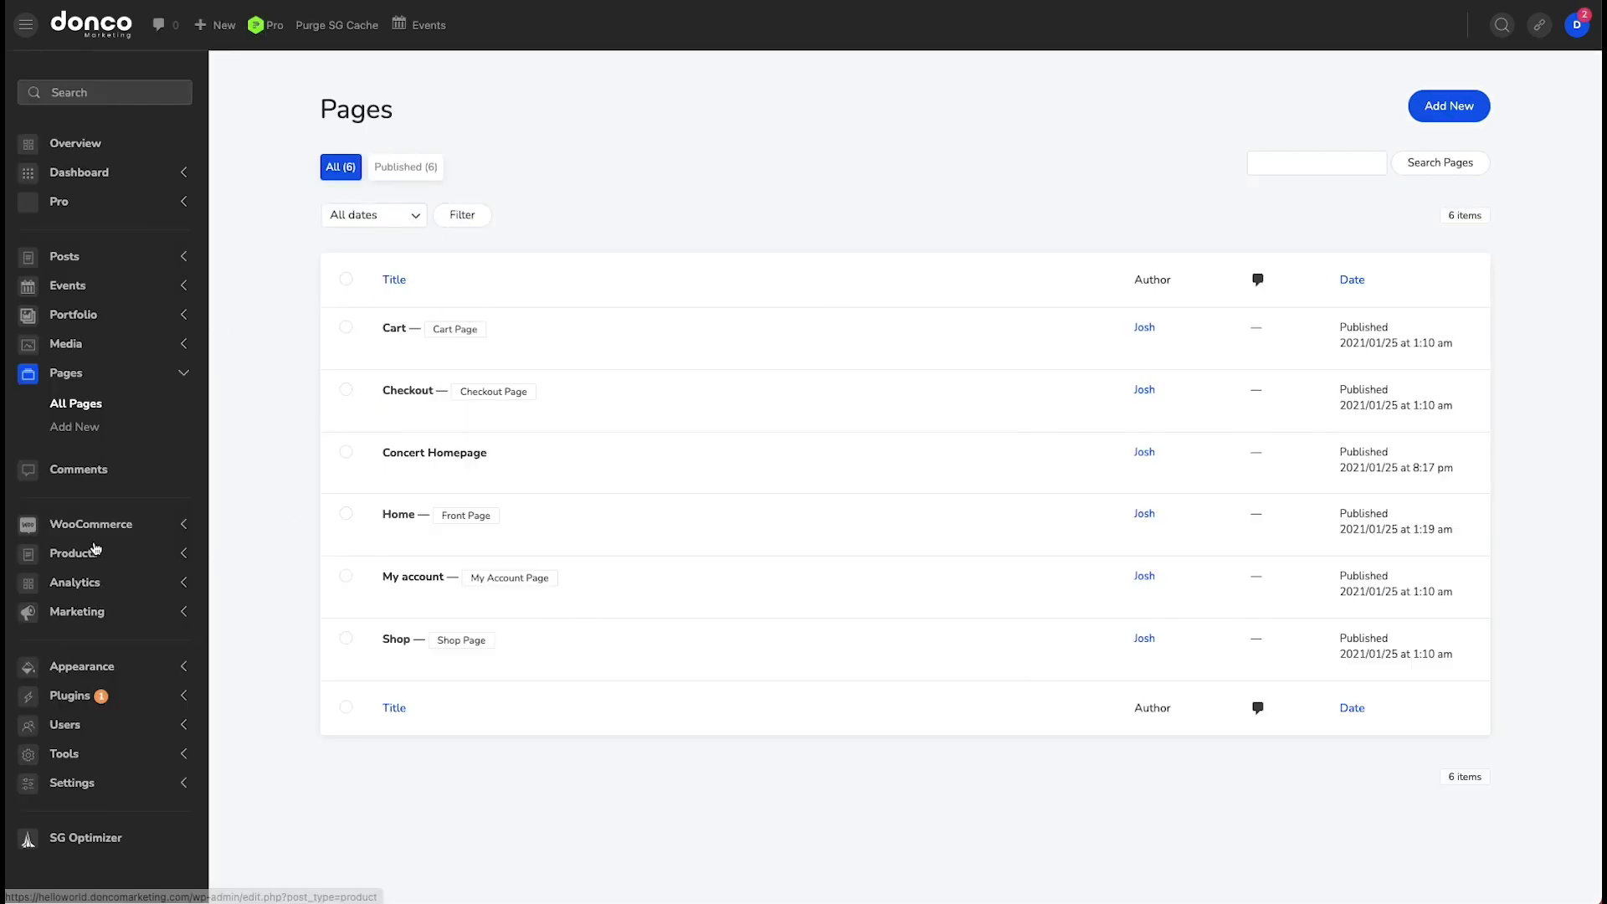
{"action": "left_click", "coordinate": [71, 289]}
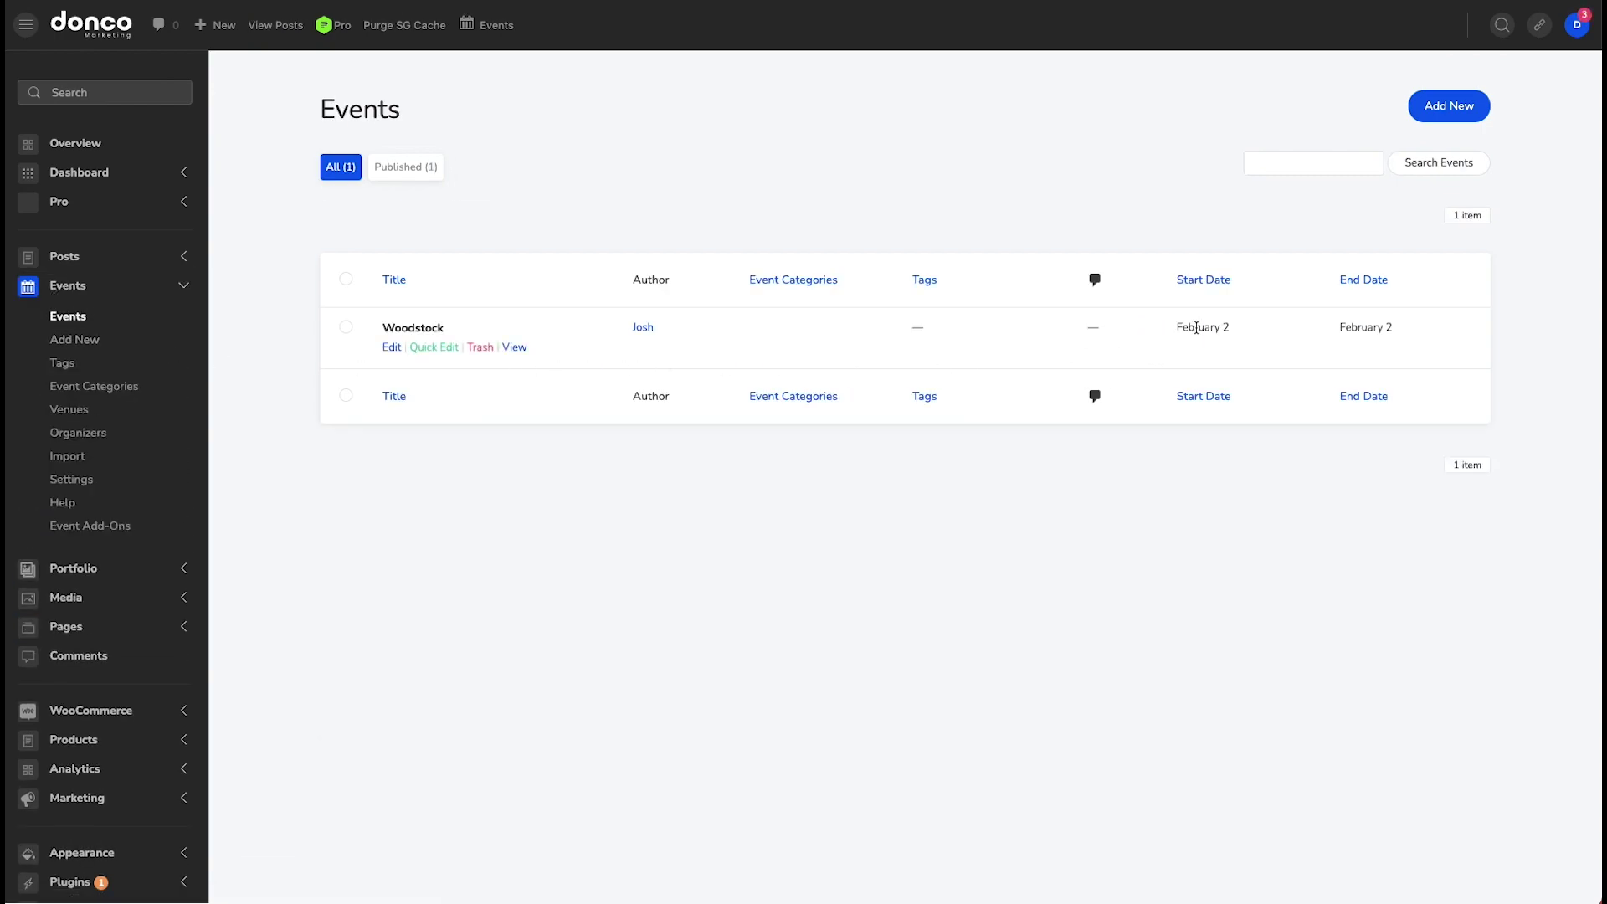
{"action": "left_click", "coordinate": [393, 348]}
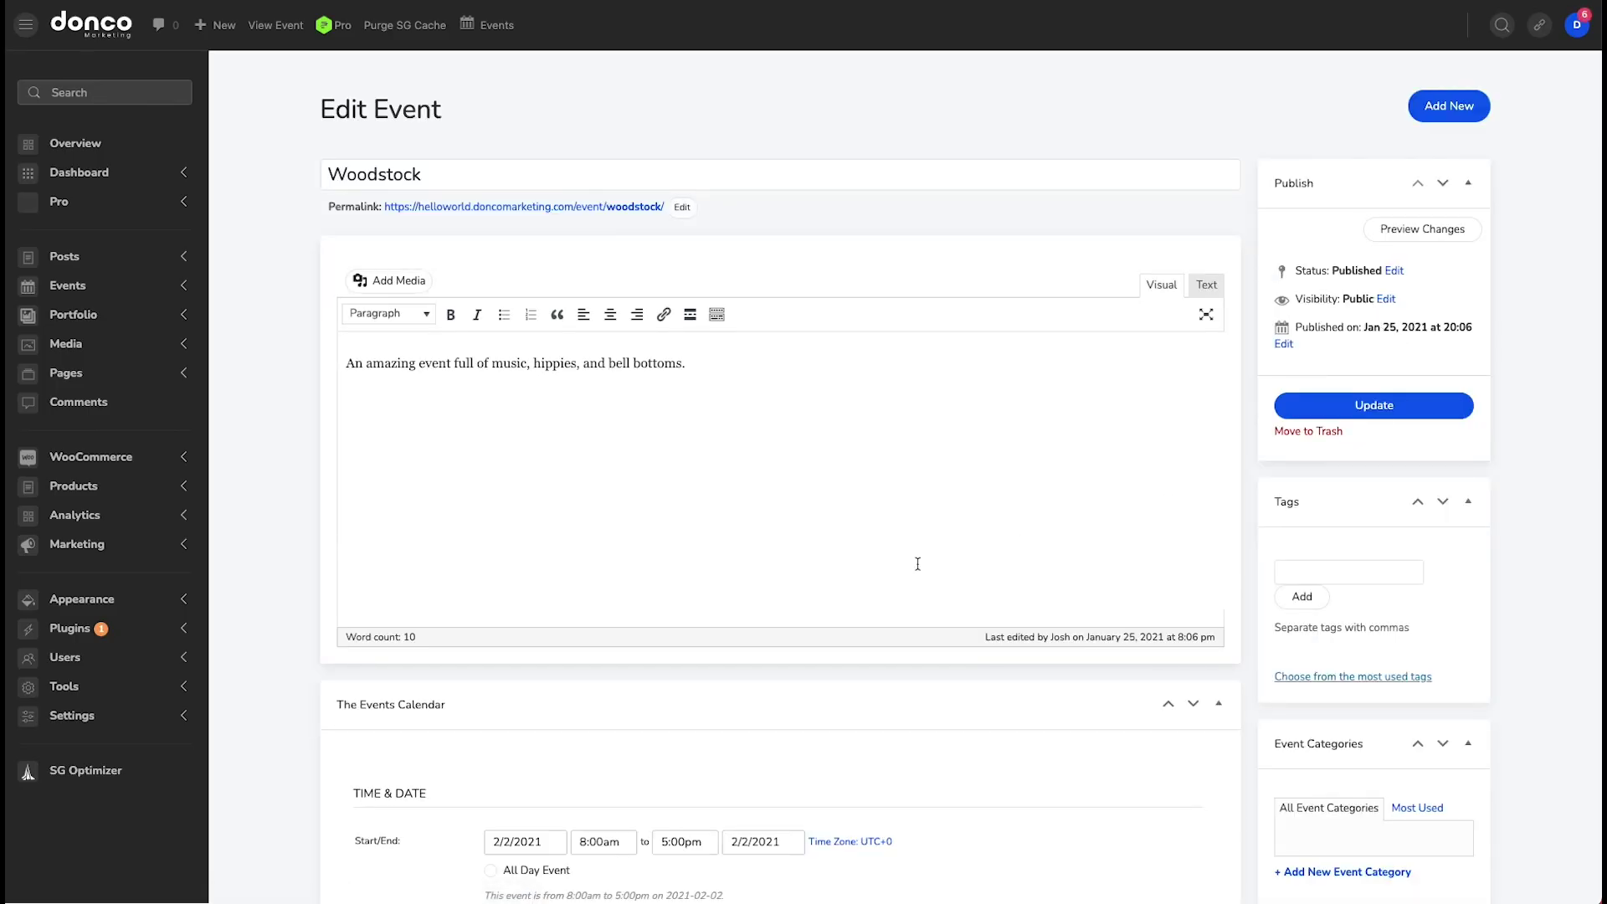
{"action": "scroll", "coordinate": [918, 563], "scroll_direction": "down", "scroll_amount": 2}
{"action": "left_click", "coordinate": [549, 657]}
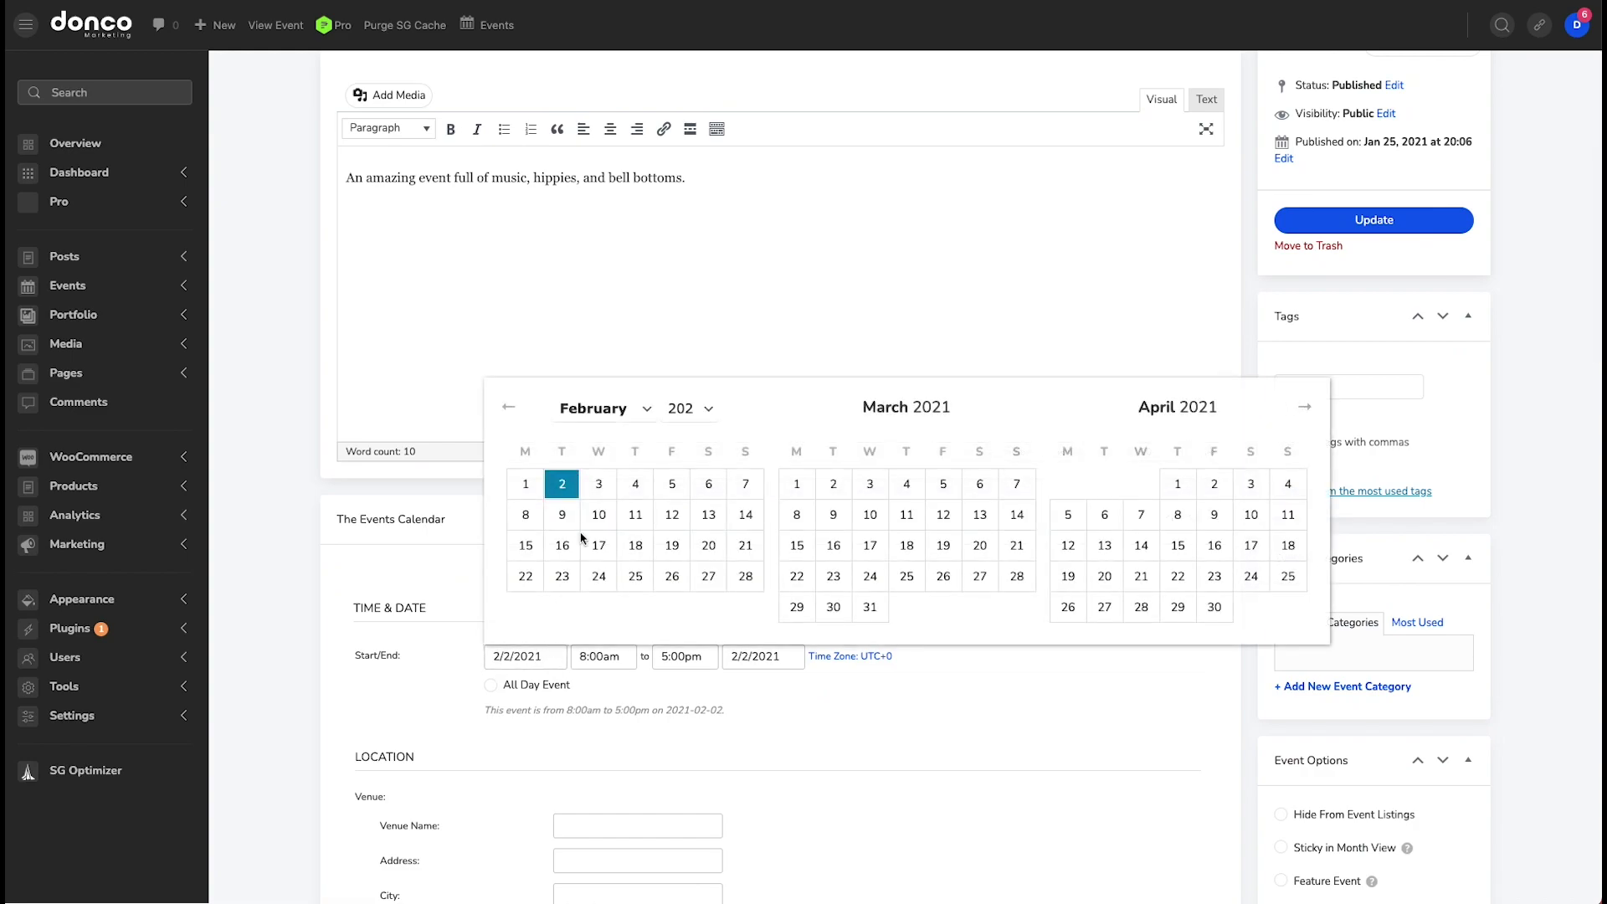
{"action": "left_click", "coordinate": [508, 407]}
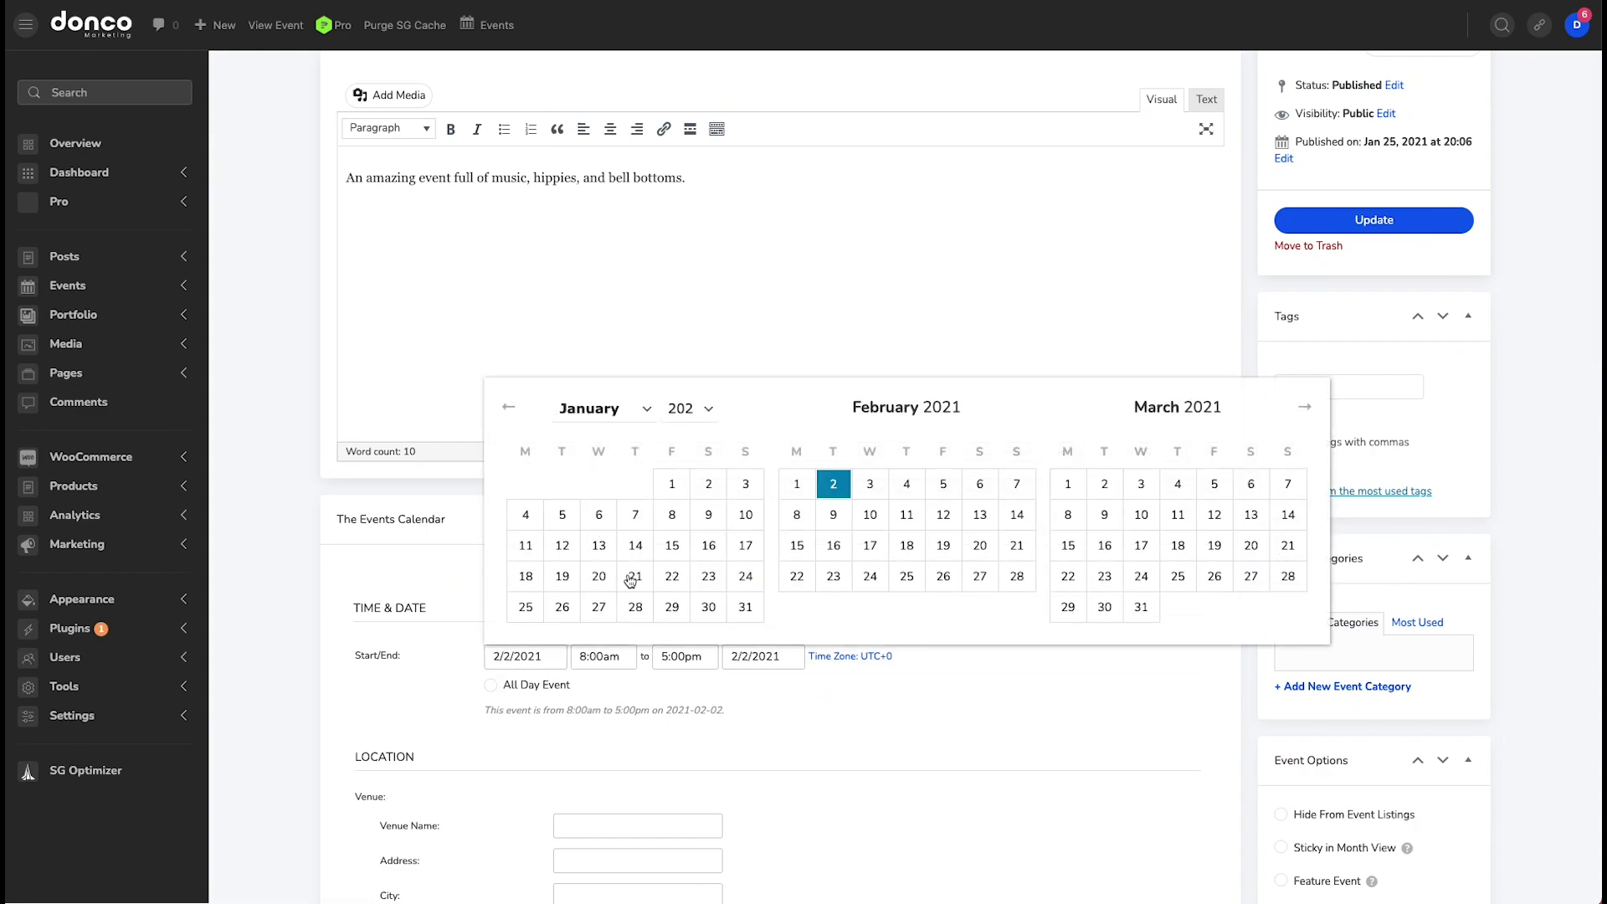
{"action": "left_click", "coordinate": [744, 576]}
{"action": "left_click", "coordinate": [1399, 220]}
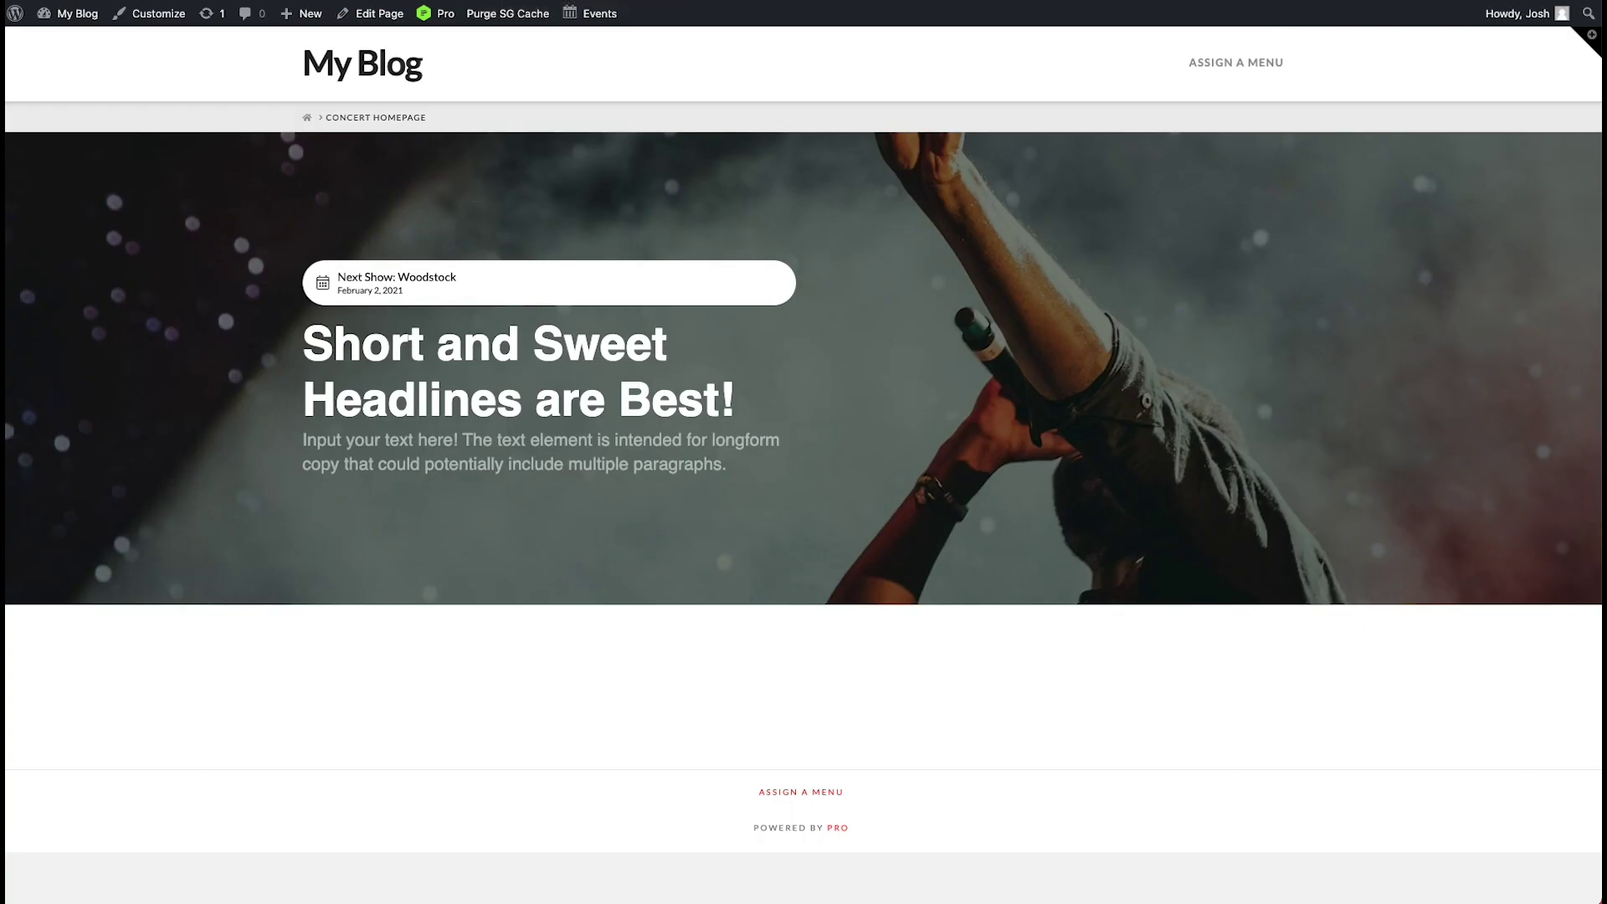
Step: Reload the Concert Homepage to check whether the Next Show: Woodstock pill is hidden
{"action": "key", "text": "super+r"}
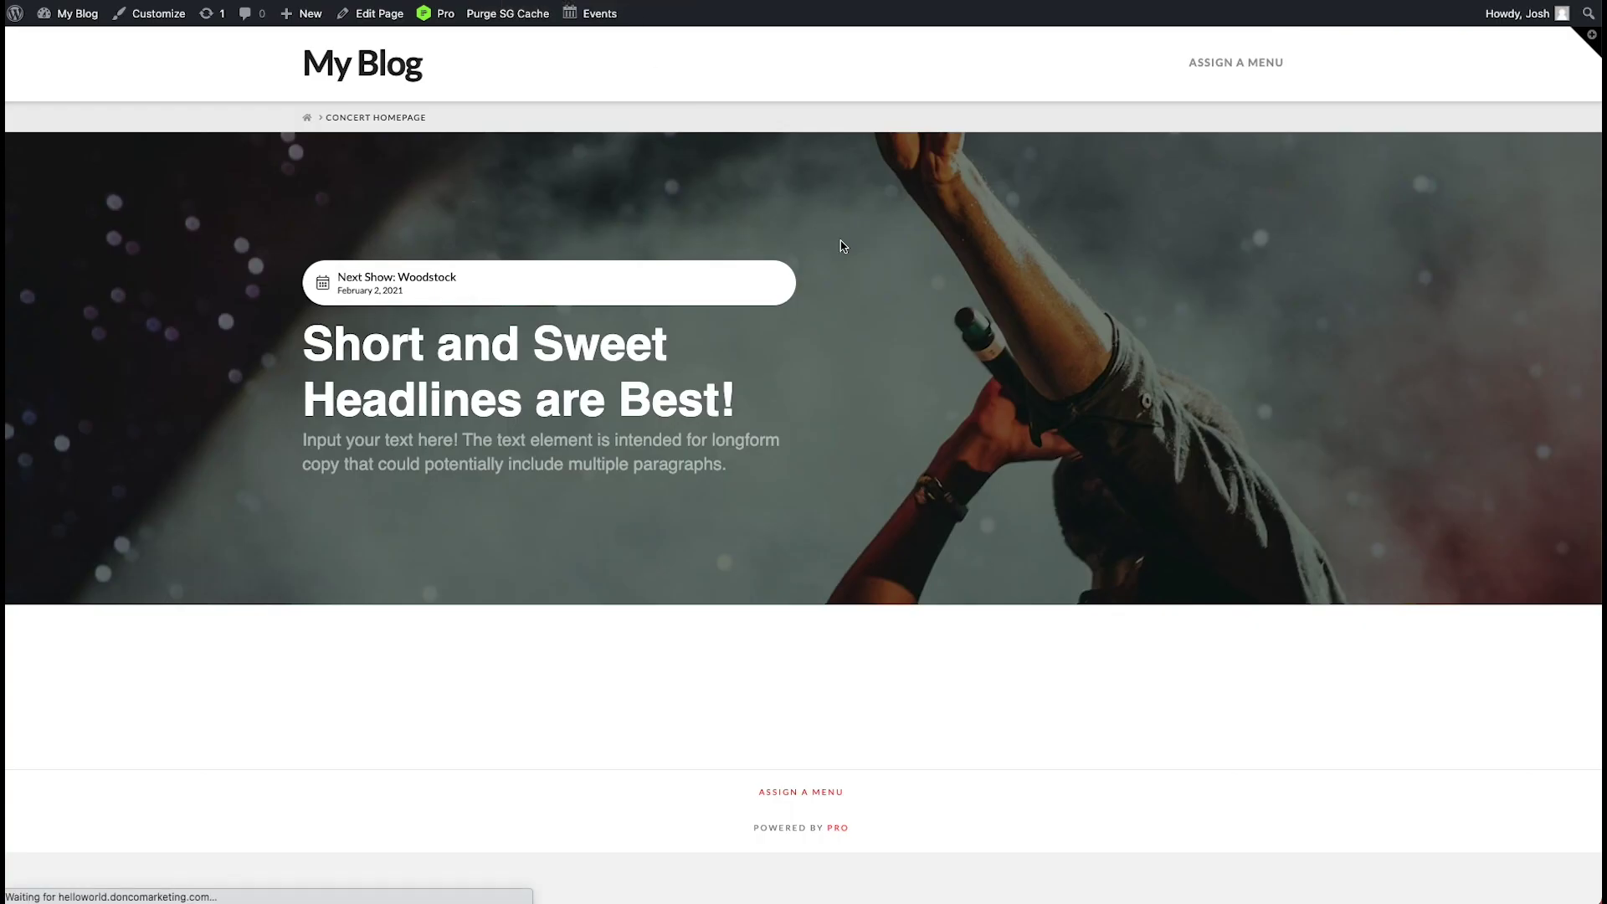